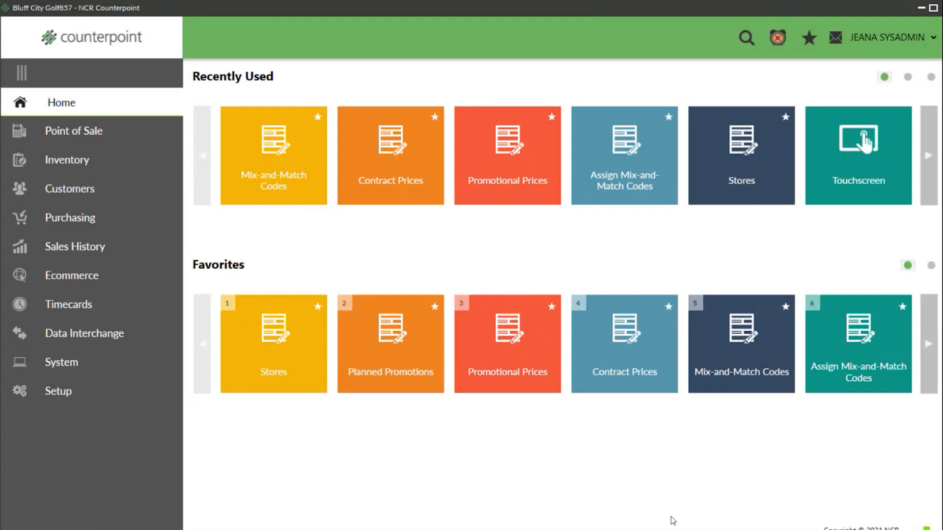
- On the MAIN store's Tickets-1 tab, leave Use item total qty for pricing checked
{"action": "left_click", "coordinate": [42, 393]}
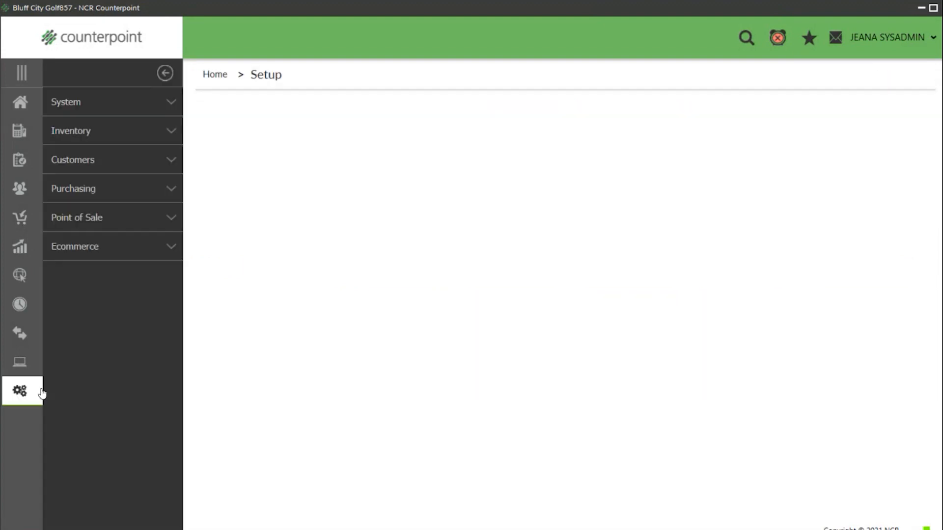
{"action": "left_click", "coordinate": [136, 223]}
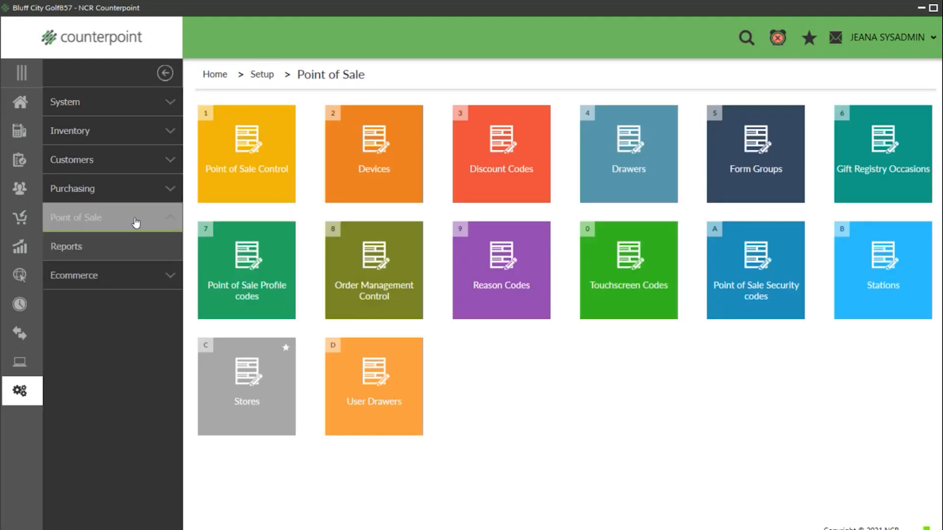
{"action": "left_click", "coordinate": [232, 376]}
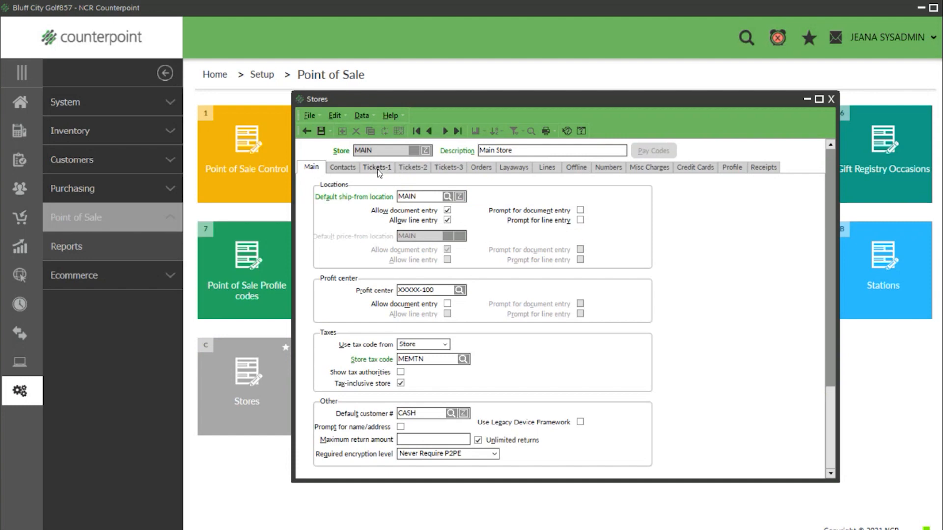
{"action": "left_click", "coordinate": [378, 169]}
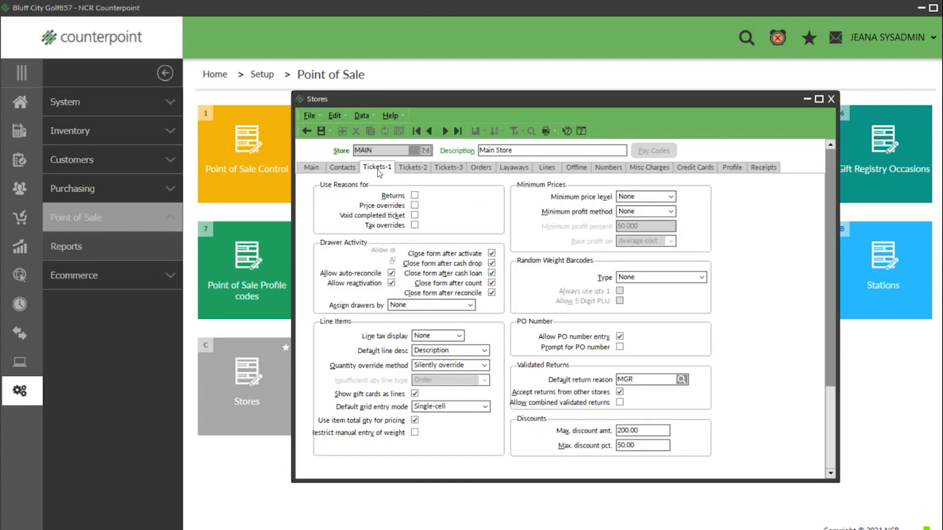
{"action": "left_click", "coordinate": [415, 420]}
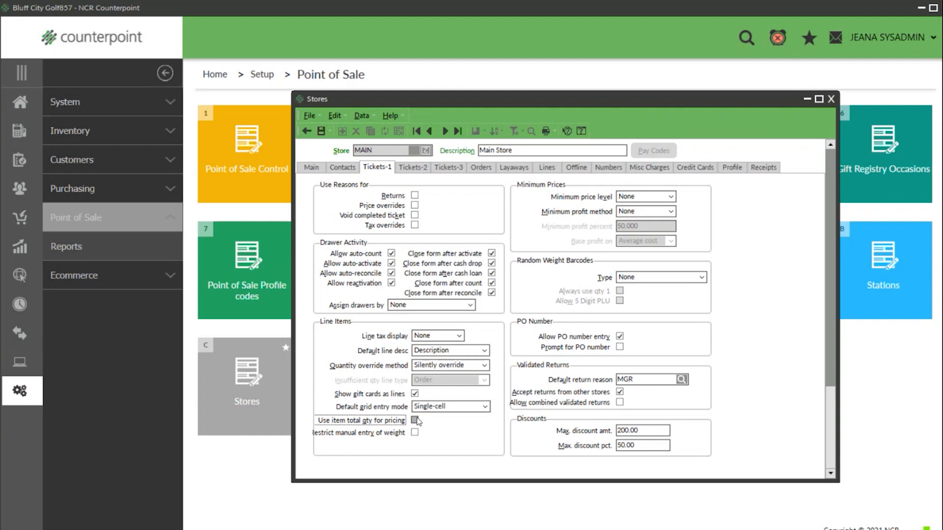
{"action": "left_click", "coordinate": [415, 421]}
- Try receipt options: Show Price-1, User-defined 1, Calc Price and $ Disc, and Total Retail $ Disc
{"action": "left_click", "coordinate": [769, 173]}
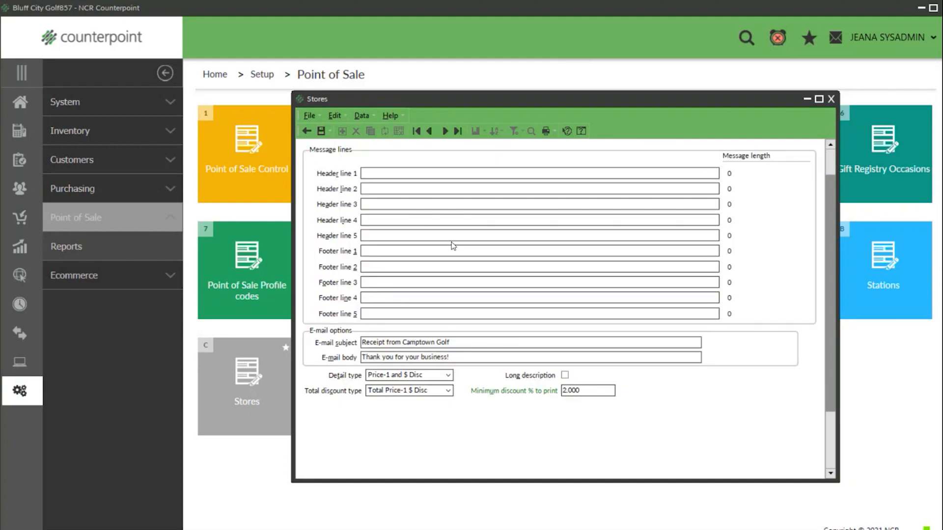
{"action": "left_click", "coordinate": [448, 376]}
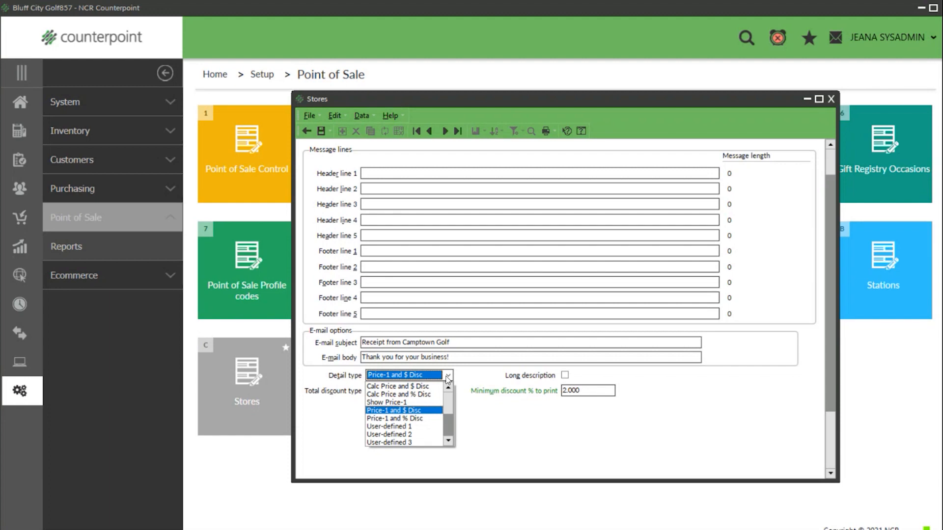
{"action": "left_click", "coordinate": [448, 376]}
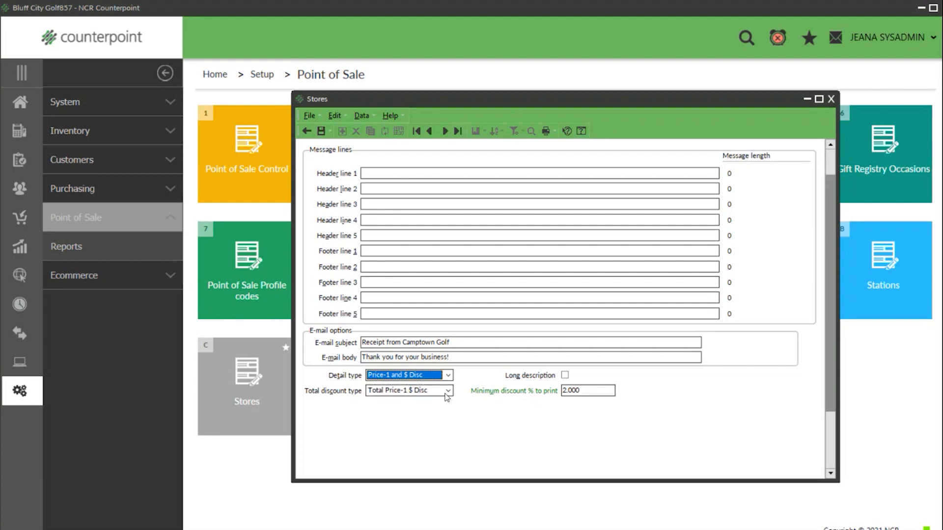
{"action": "left_click", "coordinate": [447, 391]}
{"action": "left_click", "coordinate": [445, 394]}
{"action": "left_click", "coordinate": [445, 393]}
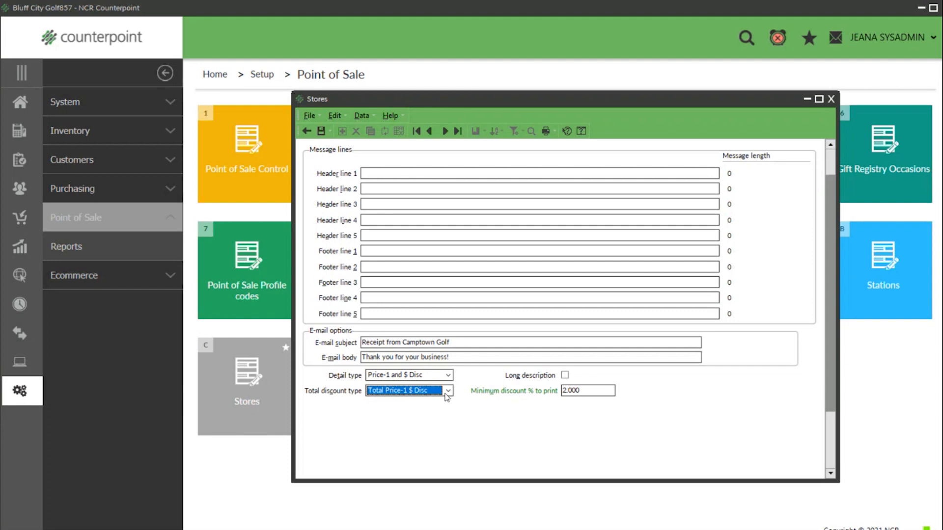
{"action": "left_click", "coordinate": [425, 376]}
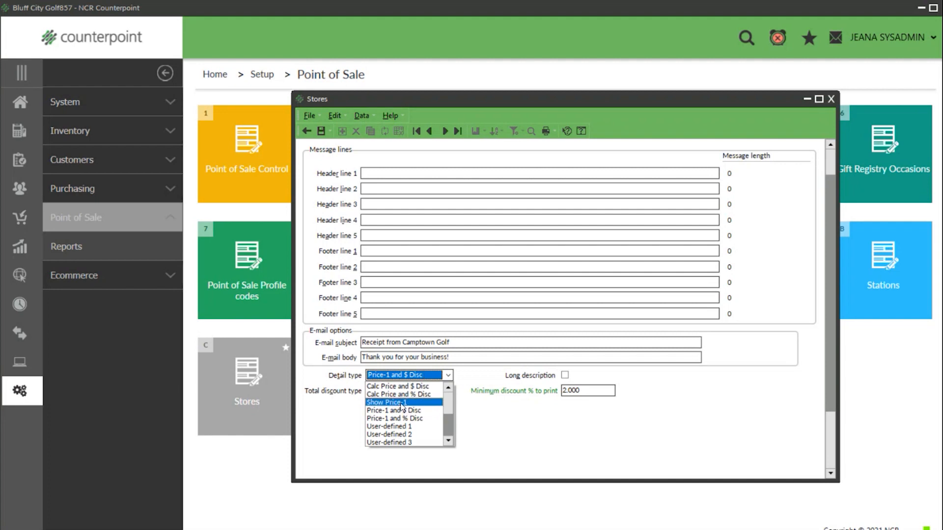
{"action": "left_click", "coordinate": [401, 403]}
{"action": "left_click", "coordinate": [448, 375]}
{"action": "left_click", "coordinate": [401, 426]}
{"action": "left_click", "coordinate": [428, 391]}
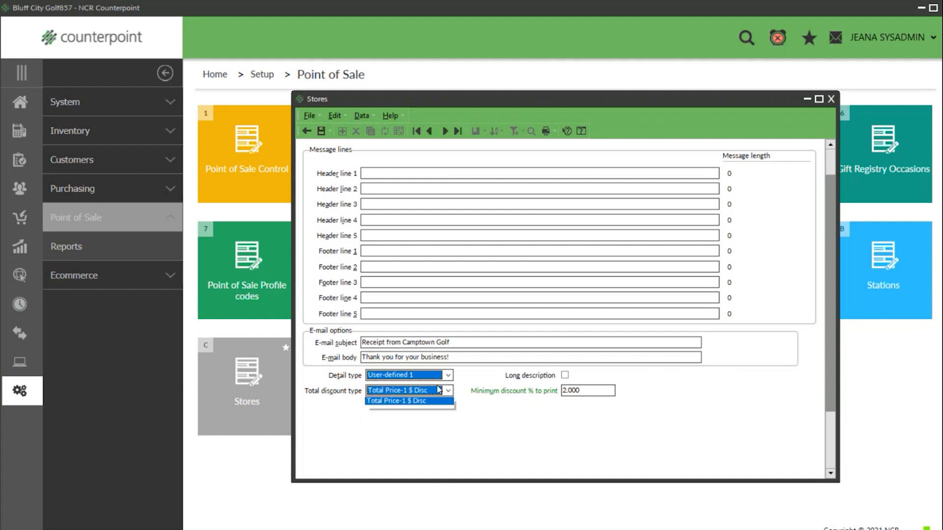
{"action": "left_click", "coordinate": [402, 423]}
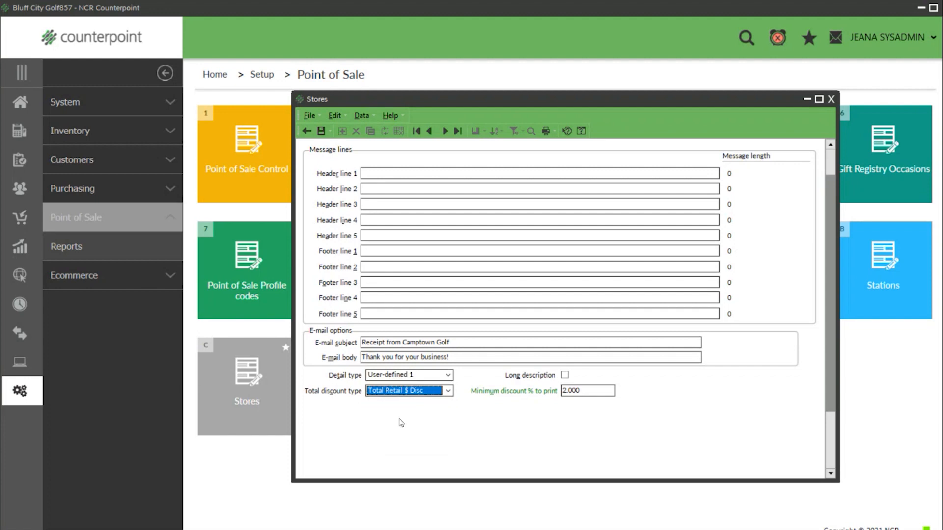
{"action": "left_click", "coordinate": [448, 376]}
{"action": "left_click", "coordinate": [400, 387]}
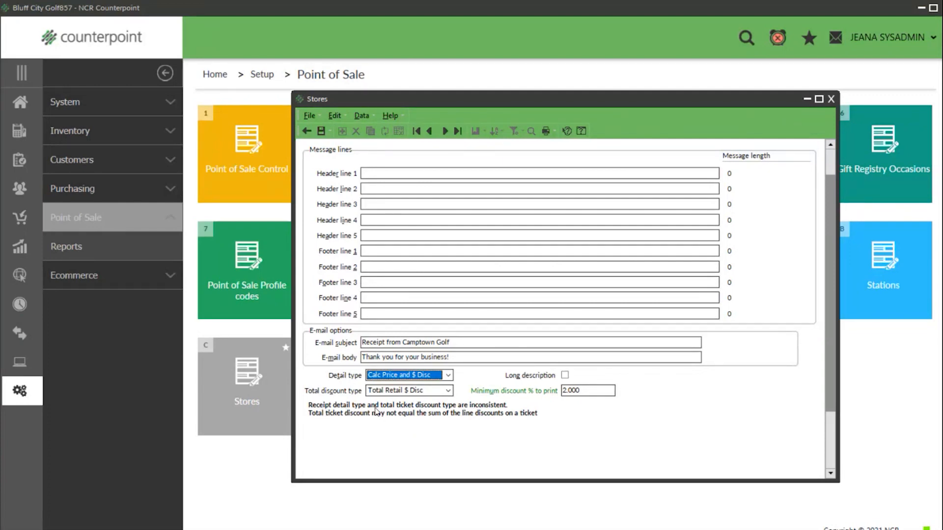
- Reset receipt detail type to Price-1 and $ Disc and total discount to Total Price-1 $ Disc
{"action": "left_click", "coordinate": [449, 376]}
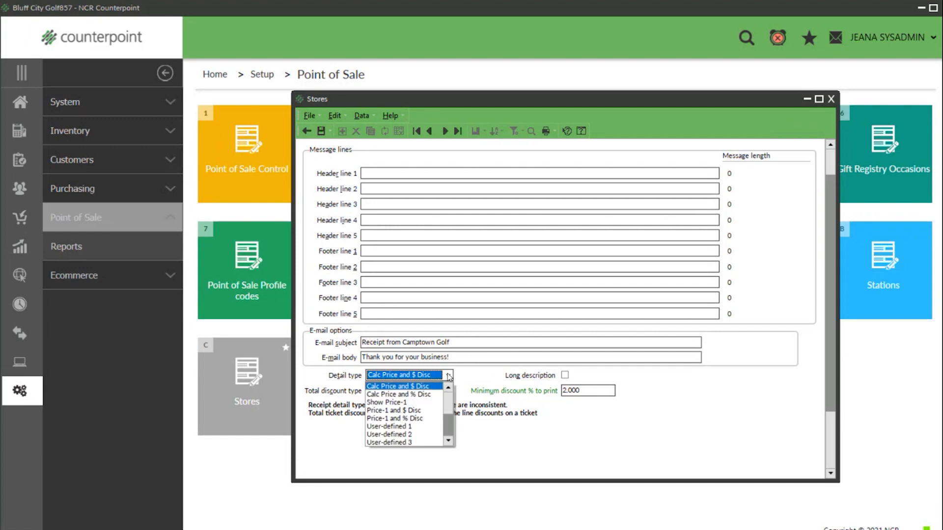
{"action": "left_click", "coordinate": [423, 411]}
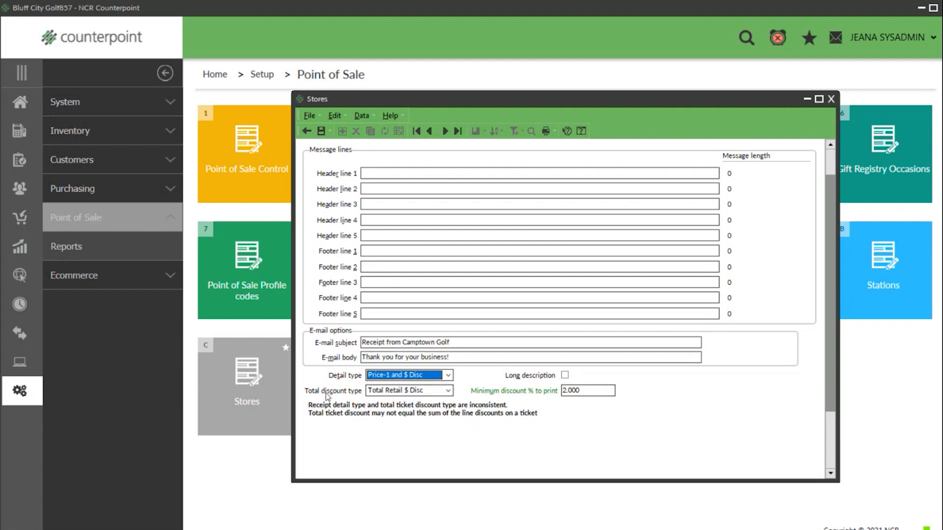
{"action": "left_click", "coordinate": [449, 391]}
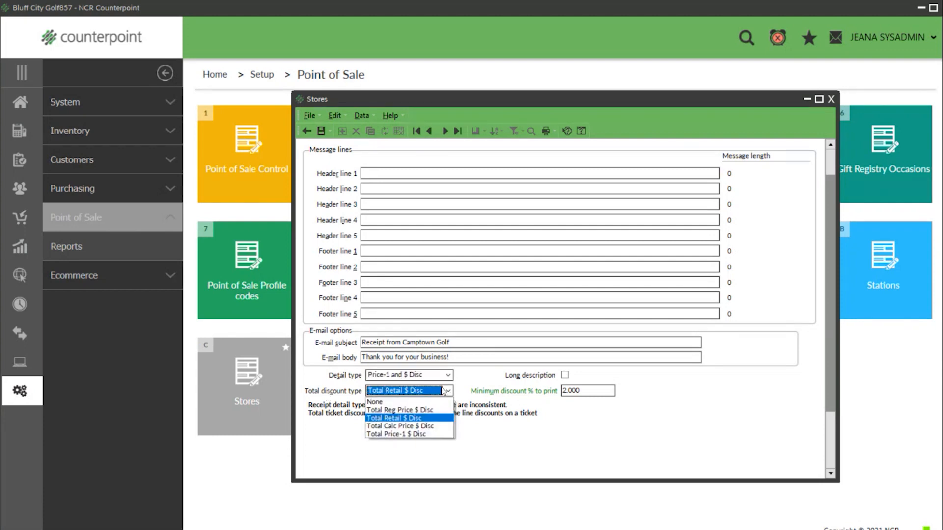
{"action": "left_click", "coordinate": [399, 434]}
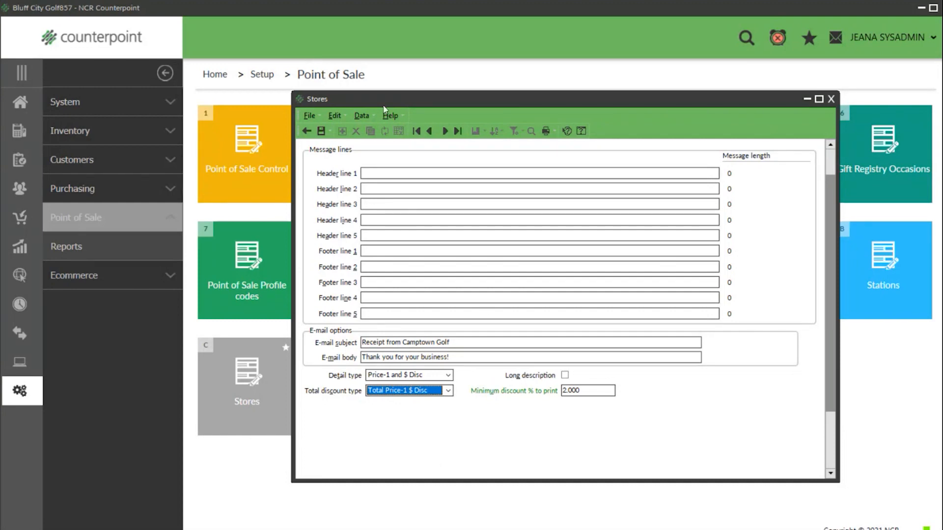
- Save the MAIN store, acknowledge the store-in-use warning, and close Stores
{"action": "left_click", "coordinate": [321, 131]}
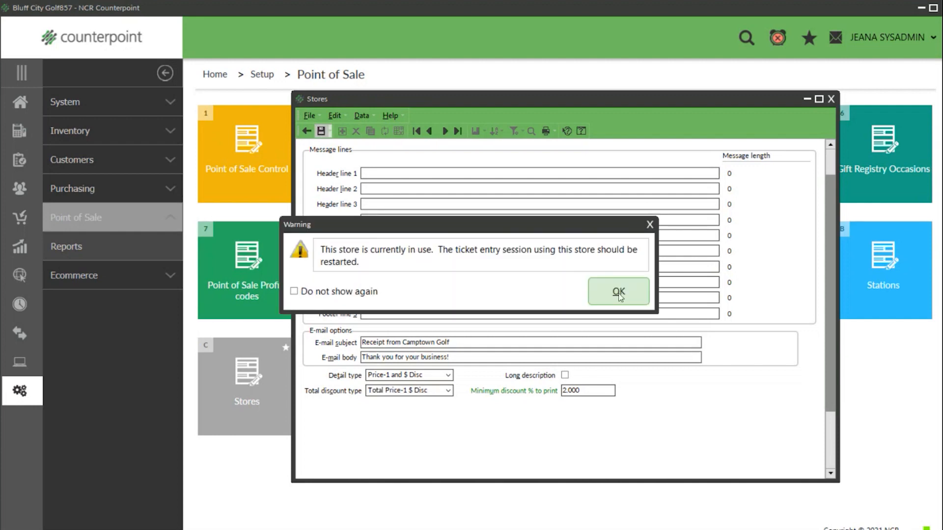
{"action": "left_click", "coordinate": [618, 293]}
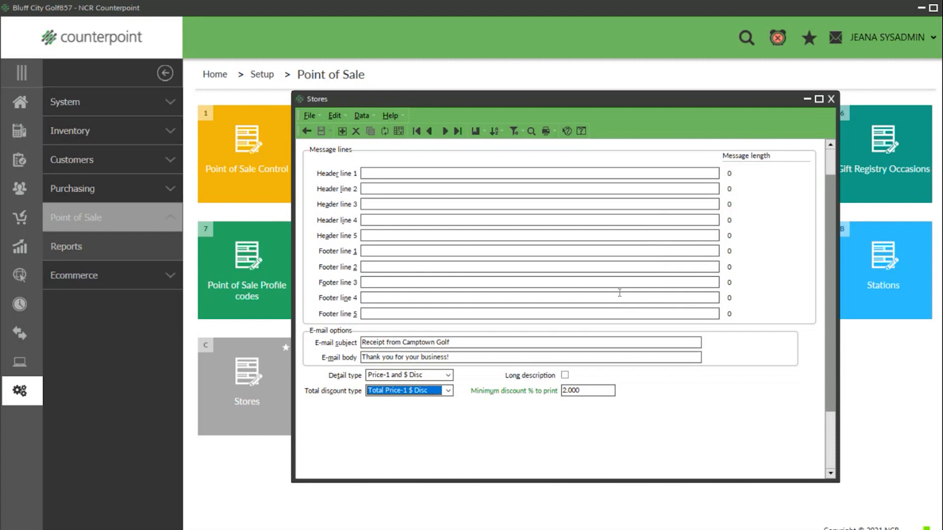
{"action": "left_click", "coordinate": [831, 100]}
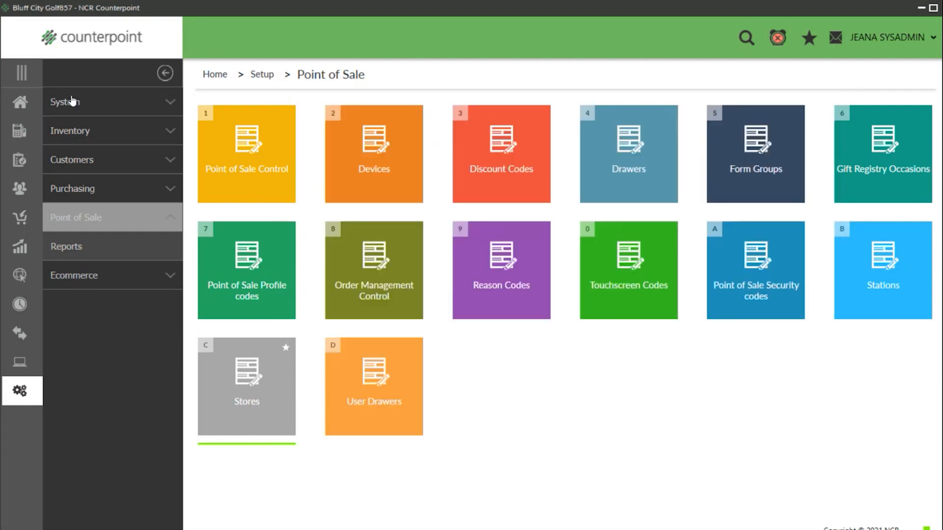
- From Home, go to Inventory > Prices and open Planned Promotions
{"action": "left_click", "coordinate": [25, 102]}
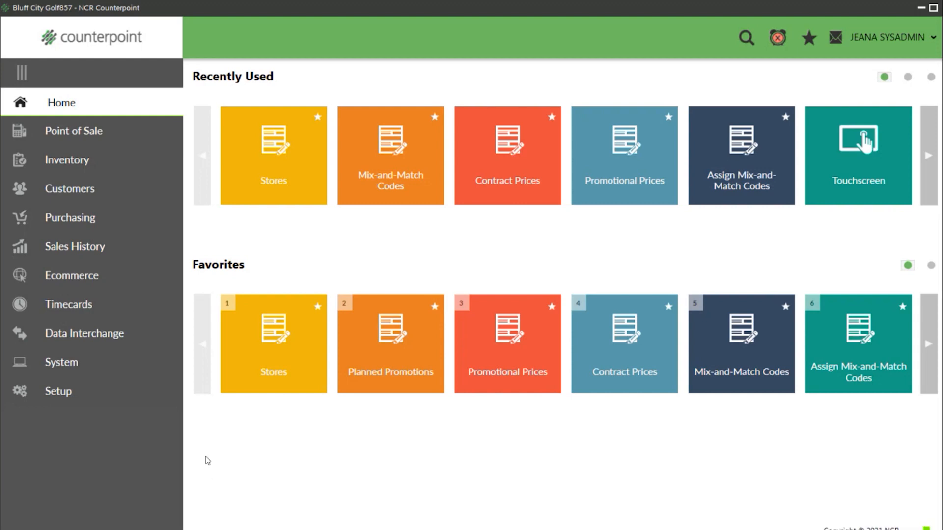
{"action": "left_click", "coordinate": [76, 160]}
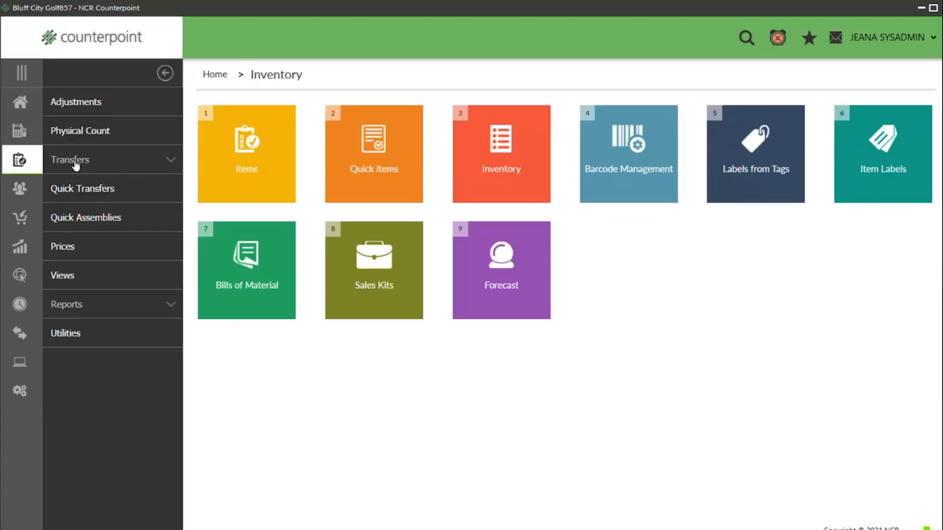
{"action": "left_click", "coordinate": [71, 246]}
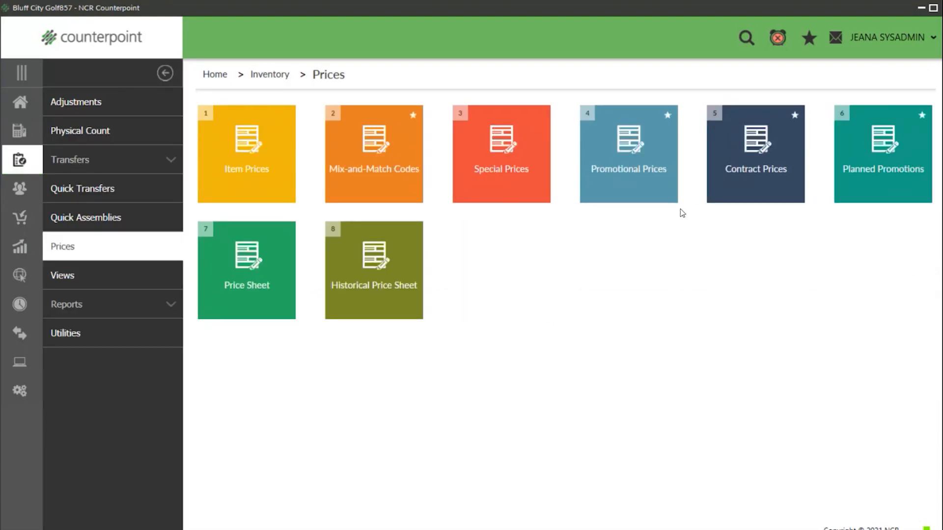
{"action": "left_click", "coordinate": [893, 175]}
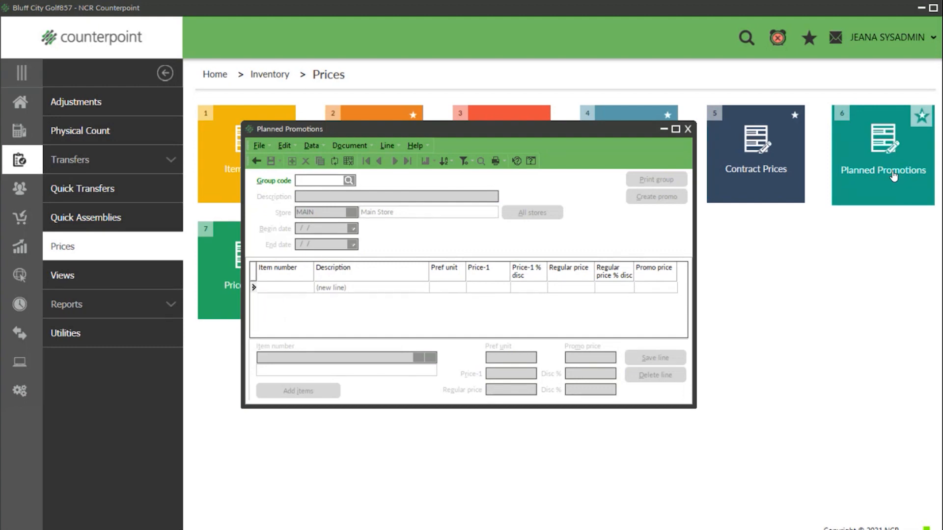
- Create group SALE, 'Spring Sale', dated 5/3/2023 to 12/31/2023, applied to all stores
{"action": "type", "text": "SALE"}
{"action": "key", "text": "Tab"}
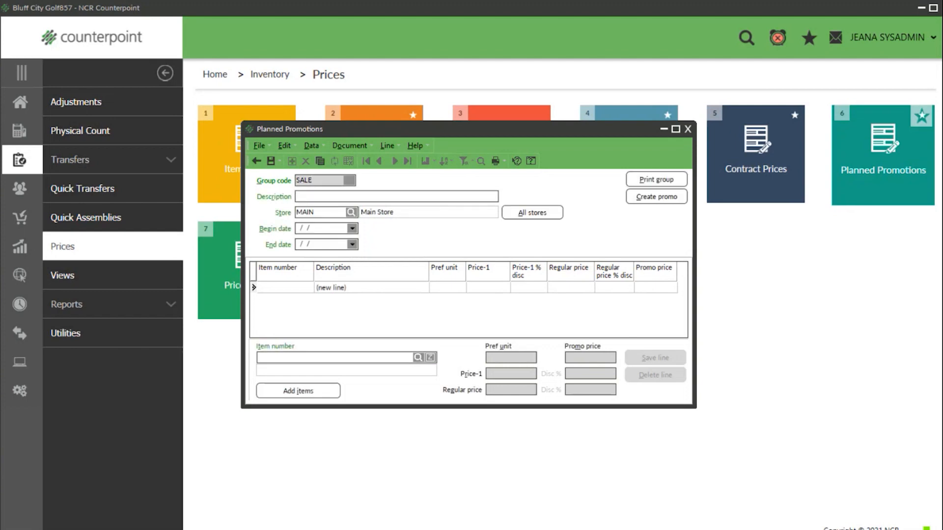
{"action": "type", "text": "Spring Sale"}
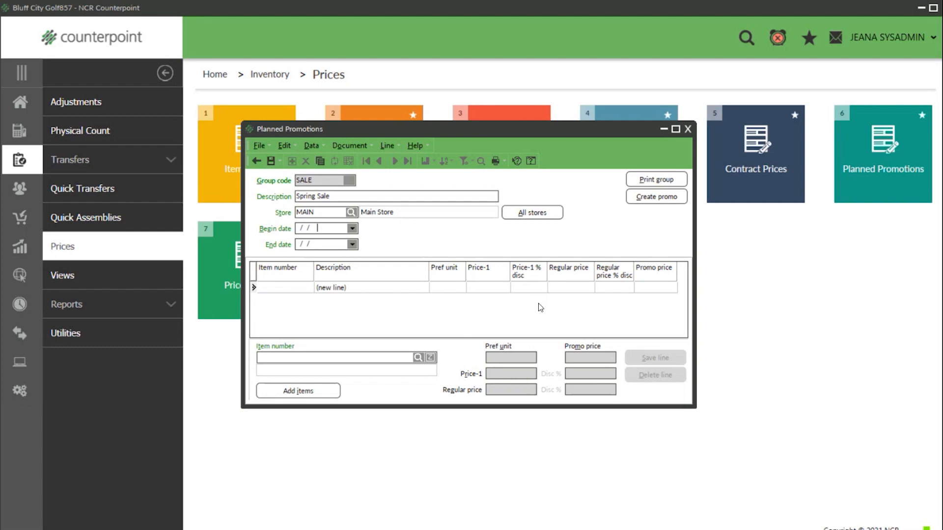
{"action": "key", "text": "t"}
{"action": "key", "text": "Tab"}
{"action": "key", "text": "r"}
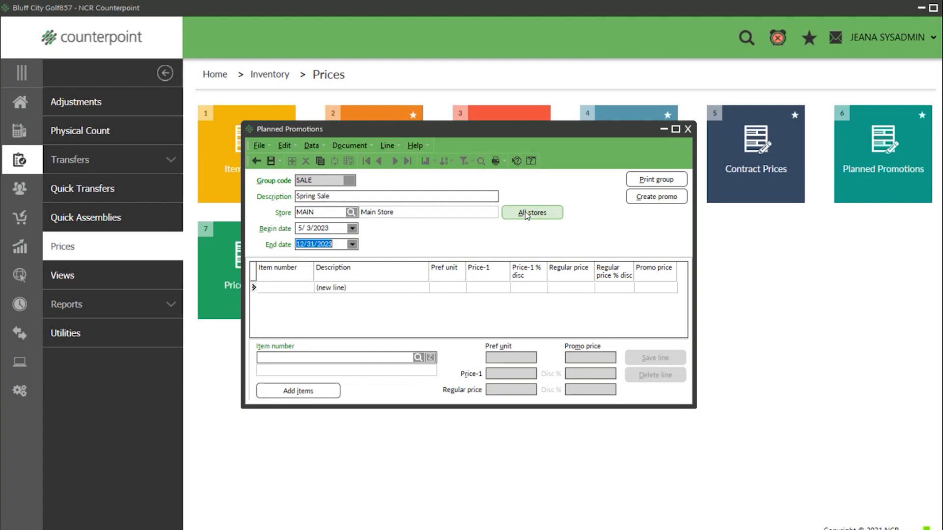
{"action": "double_click", "coordinate": [343, 214]}
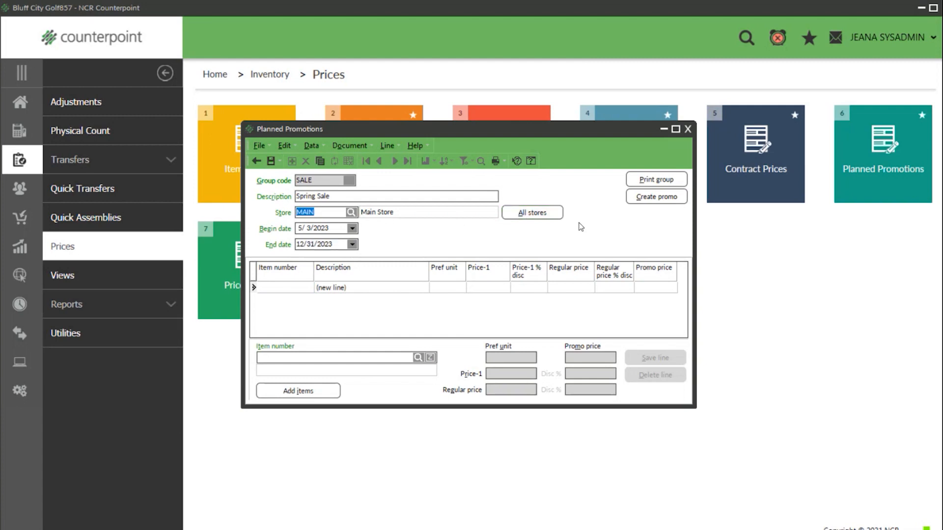
{"action": "left_click", "coordinate": [535, 213]}
- Look up and add item 100003 Gucci Key Chain to the promotion
{"action": "left_click", "coordinate": [417, 358]}
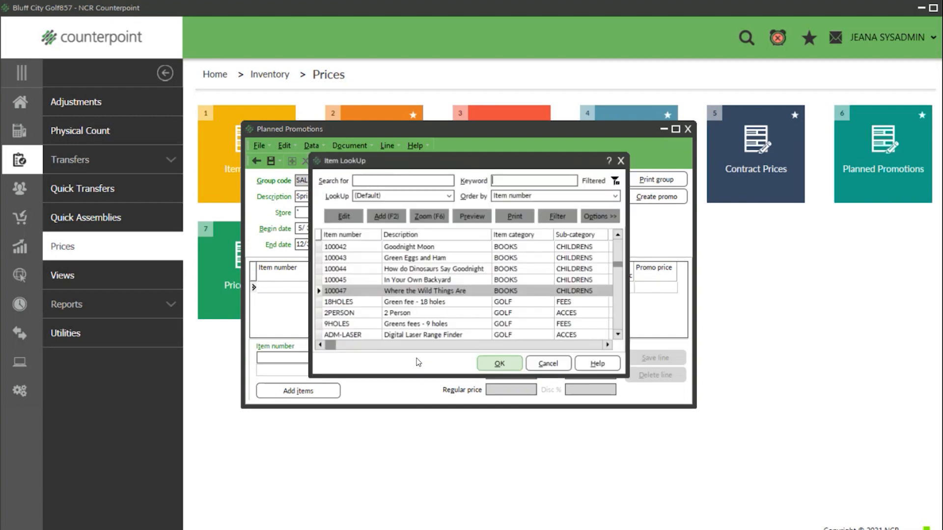
{"action": "left_click_drag", "start_coordinate": [618, 265], "coordinate": [619, 239]}
{"action": "left_click", "coordinate": [507, 367]}
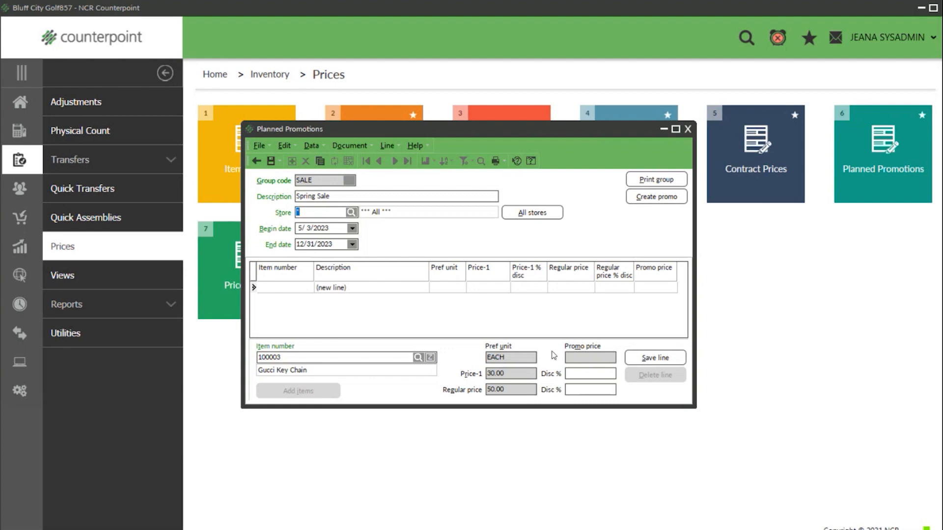
- Give the key chain 25% off Price-1, a 22.50 promo price, and save the line
{"action": "left_click", "coordinate": [590, 360]}
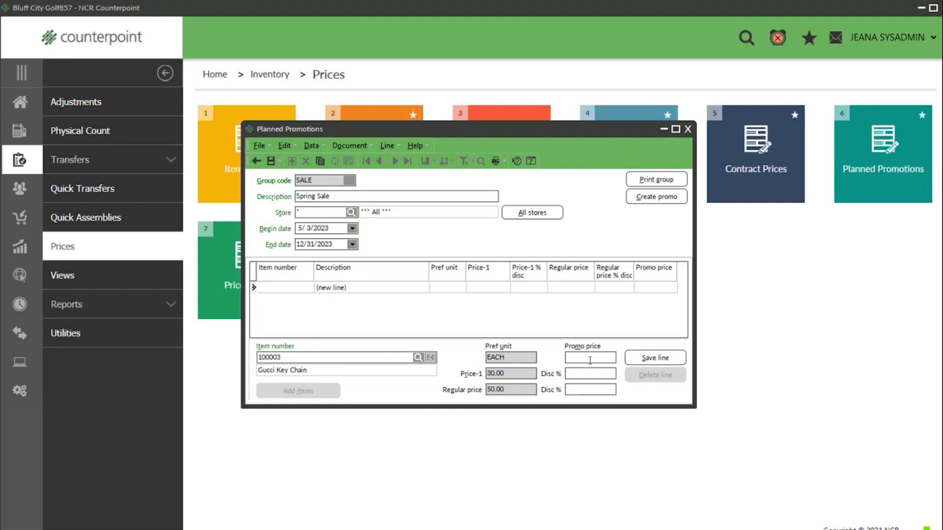
{"action": "type", "text": "15.00"}
{"action": "double_click", "coordinate": [592, 373]}
{"action": "type", "text": "25"}
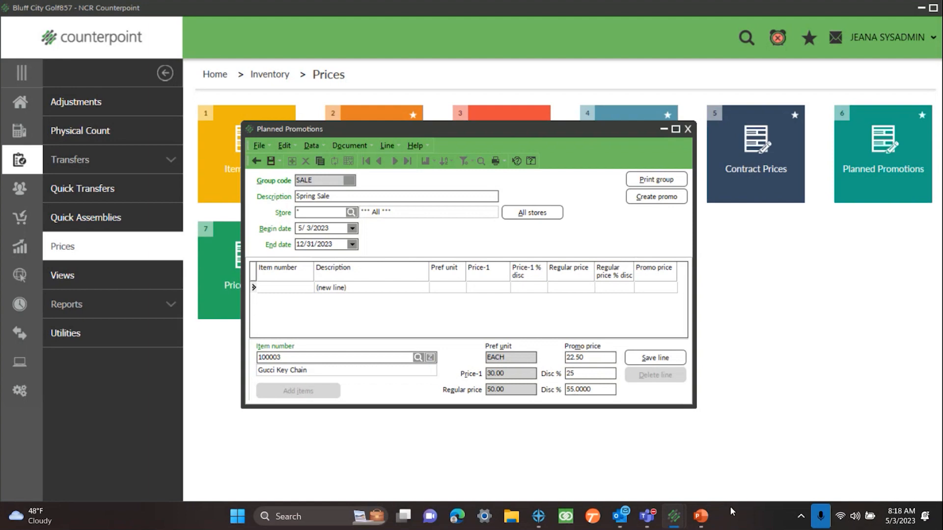
{"action": "left_click", "coordinate": [598, 358]}
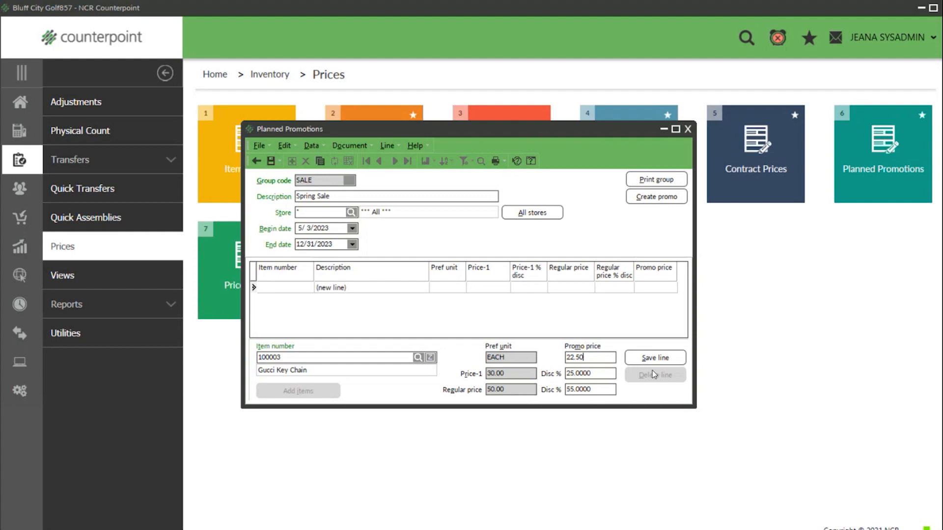
{"action": "left_click", "coordinate": [662, 359]}
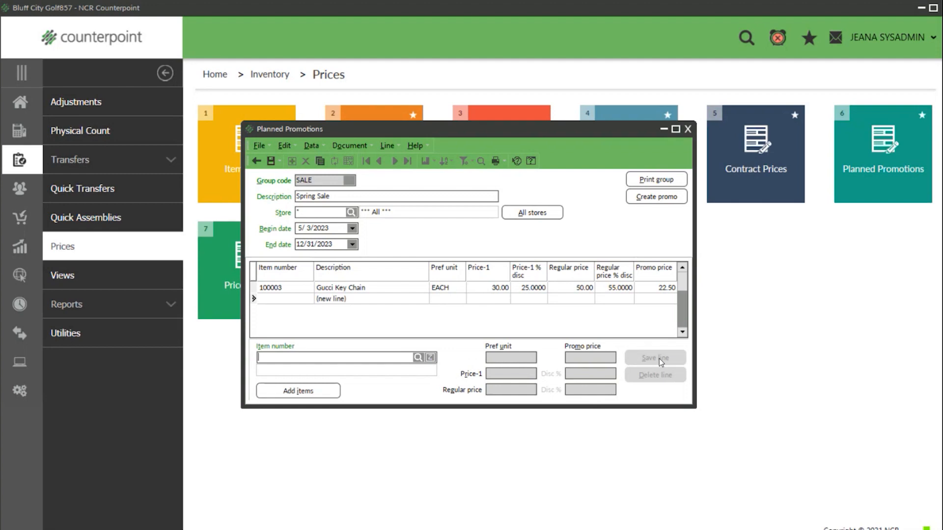
- Save and close the Spring Sale promotion, then reopen Planned Promotions blank
{"action": "left_click", "coordinate": [326, 391]}
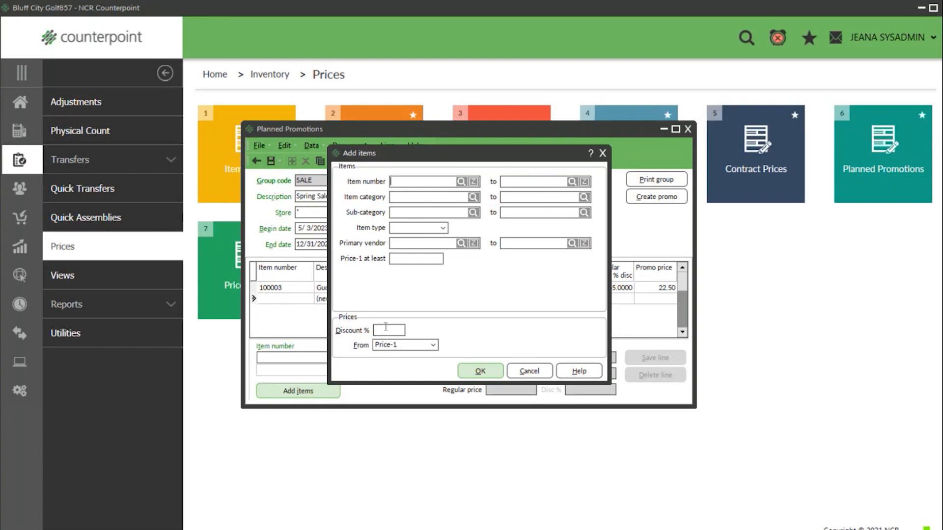
{"action": "left_click", "coordinate": [529, 371]}
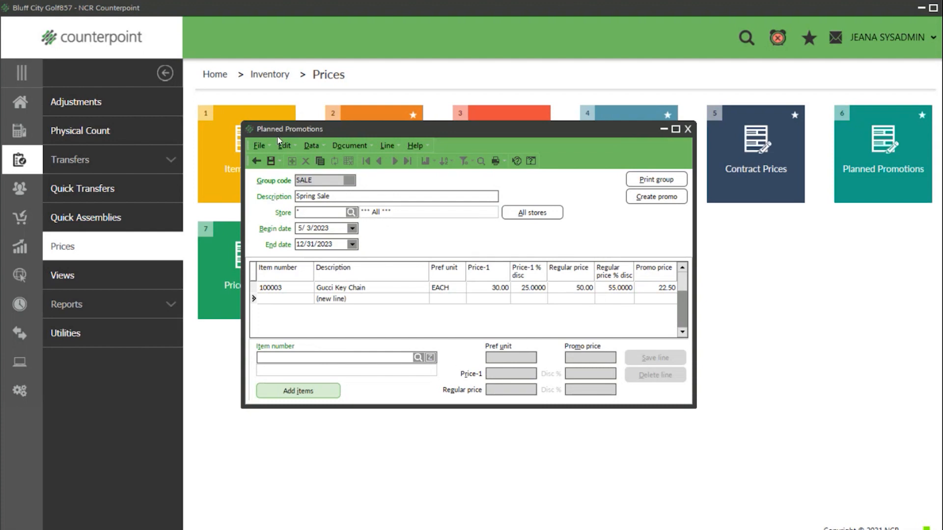
{"action": "left_click", "coordinate": [270, 161]}
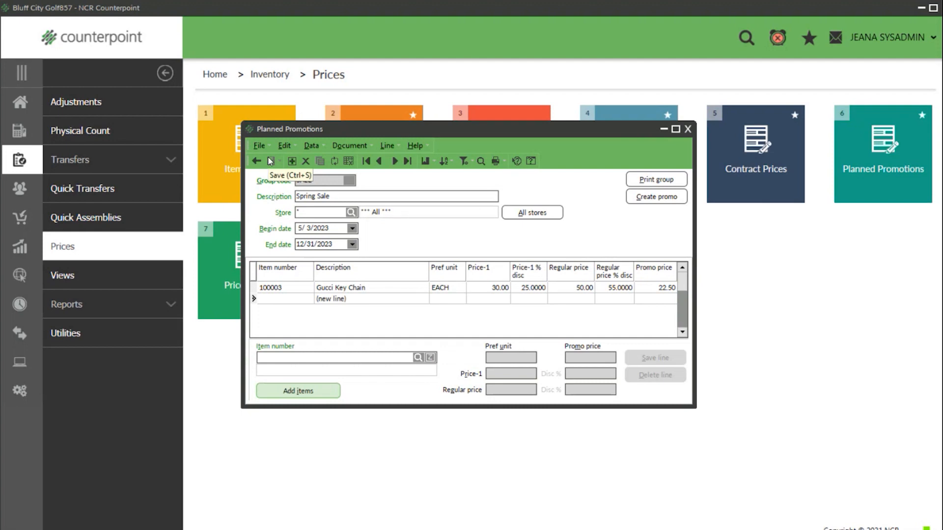
{"action": "left_click", "coordinate": [687, 129]}
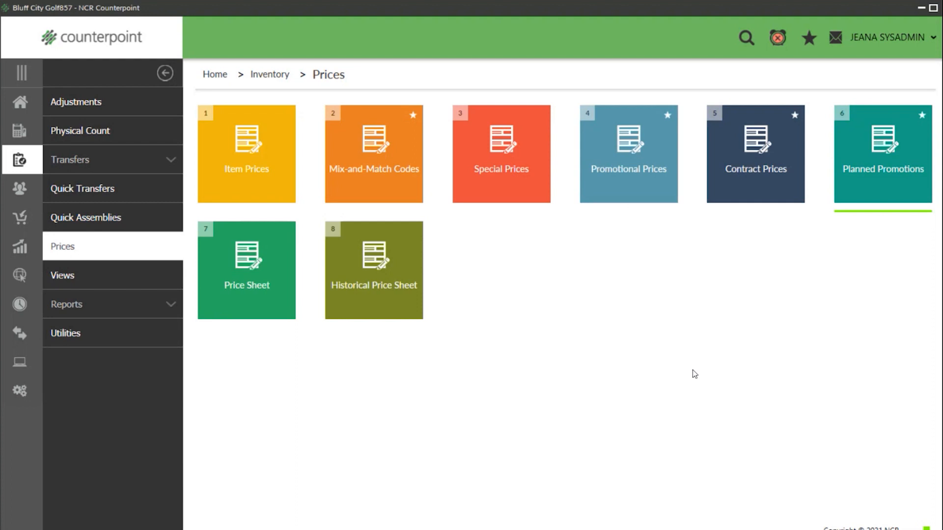
{"action": "left_click", "coordinate": [867, 190]}
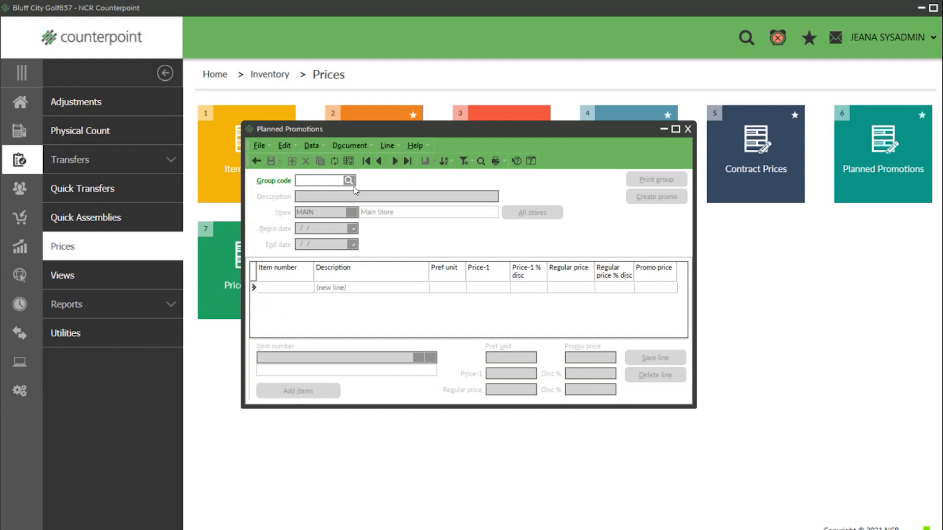
- Load the SALE Spring Sale record and preview its printed promotion report
{"action": "left_click", "coordinate": [395, 161]}
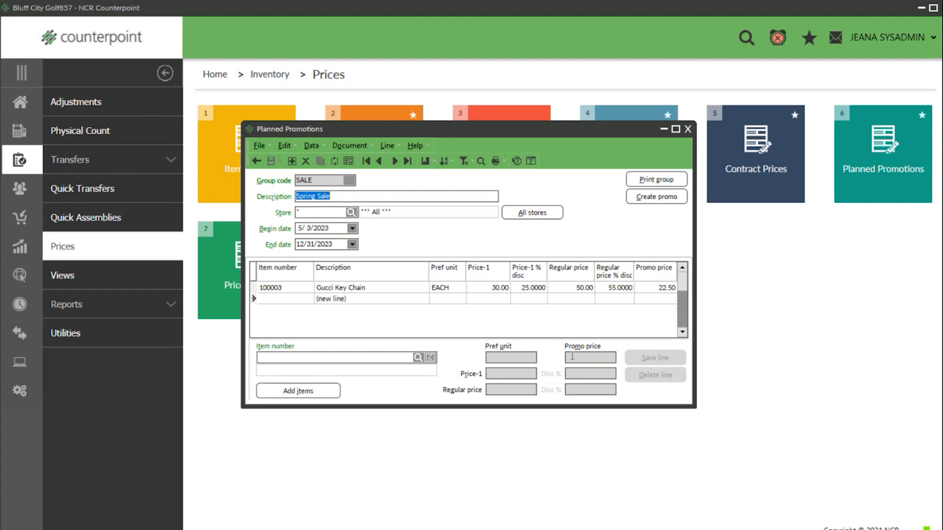
{"action": "left_click", "coordinate": [659, 197]}
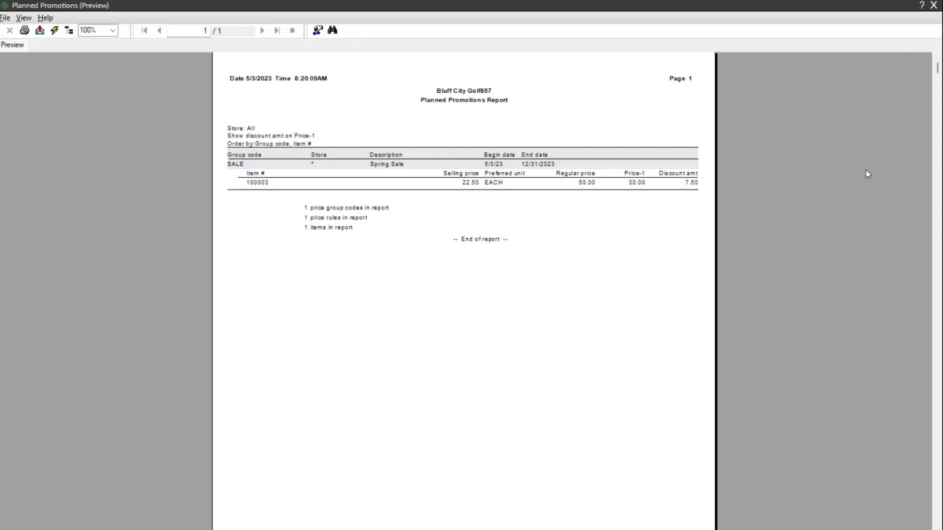
{"action": "left_click", "coordinate": [934, 6]}
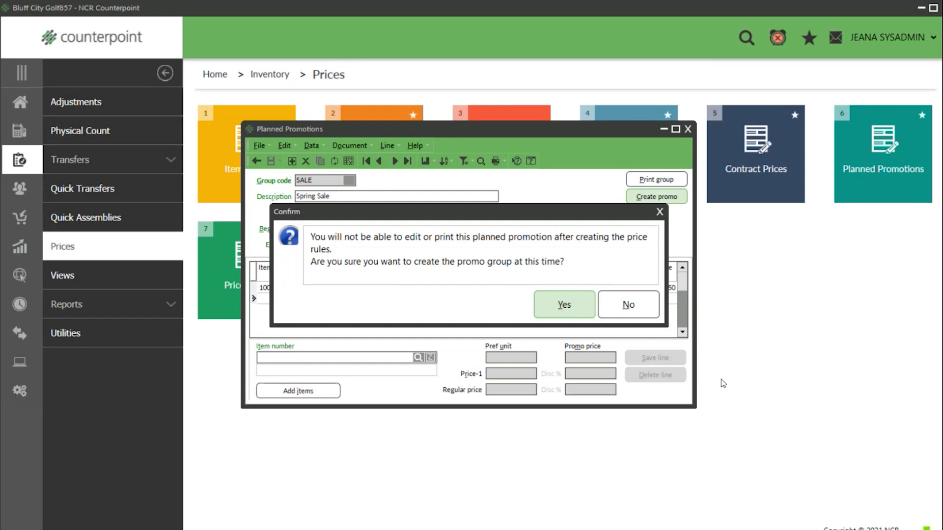
- Confirm creating the SALE promo rule, acknowledge the result, and close Planned Promotions
{"action": "left_click", "coordinate": [563, 306]}
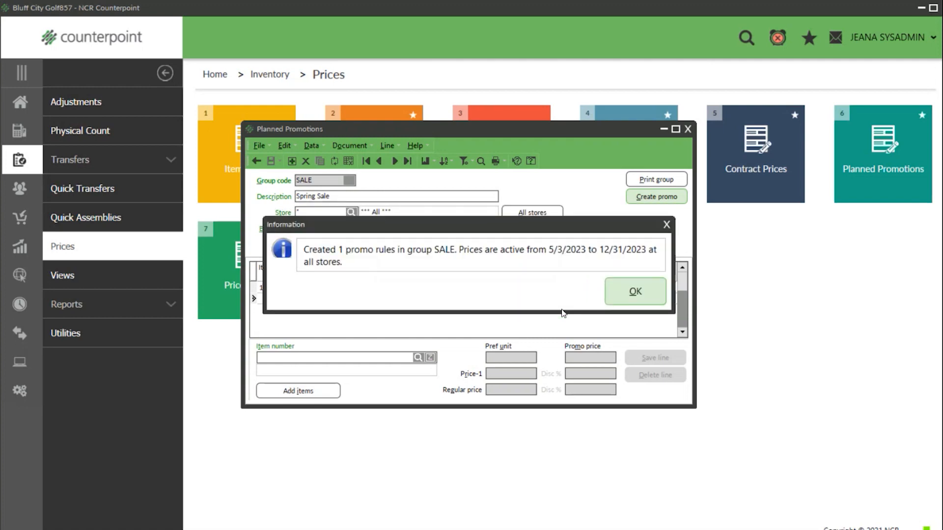
{"action": "left_click", "coordinate": [620, 292]}
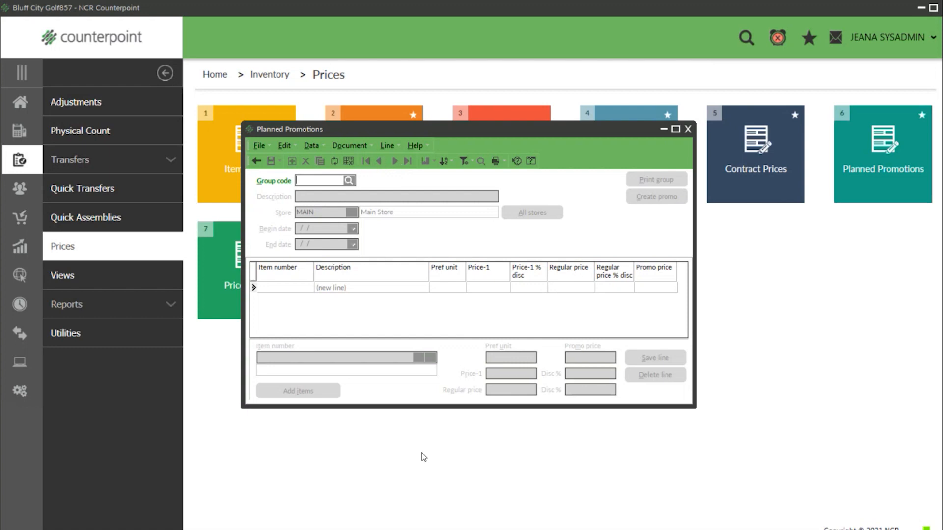
{"action": "left_click", "coordinate": [687, 130]}
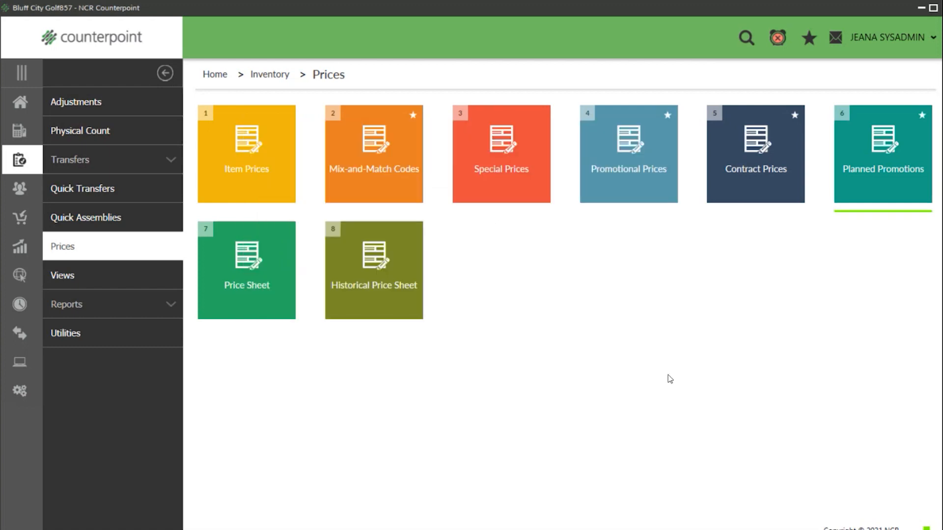
- In Promotional Prices, load group SALE and check No begin date and No end date
{"action": "left_click", "coordinate": [619, 176]}
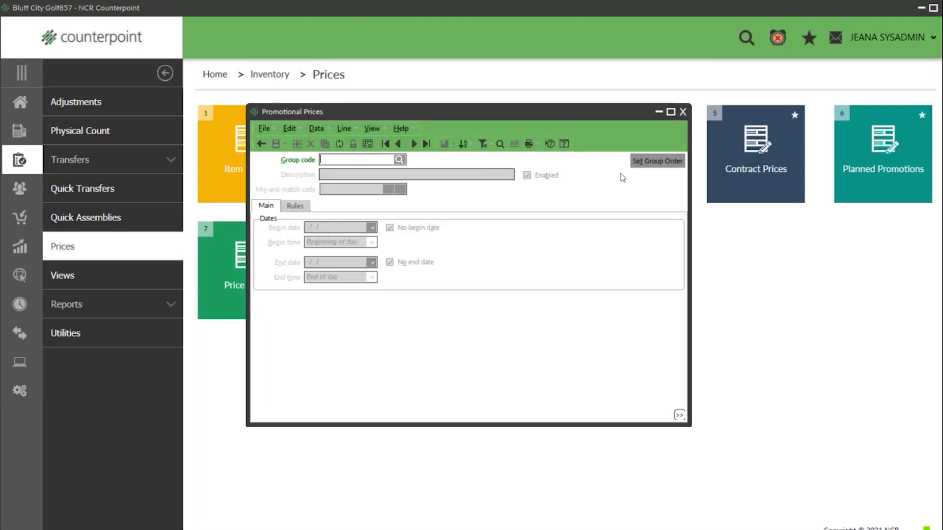
{"action": "left_click", "coordinate": [413, 145]}
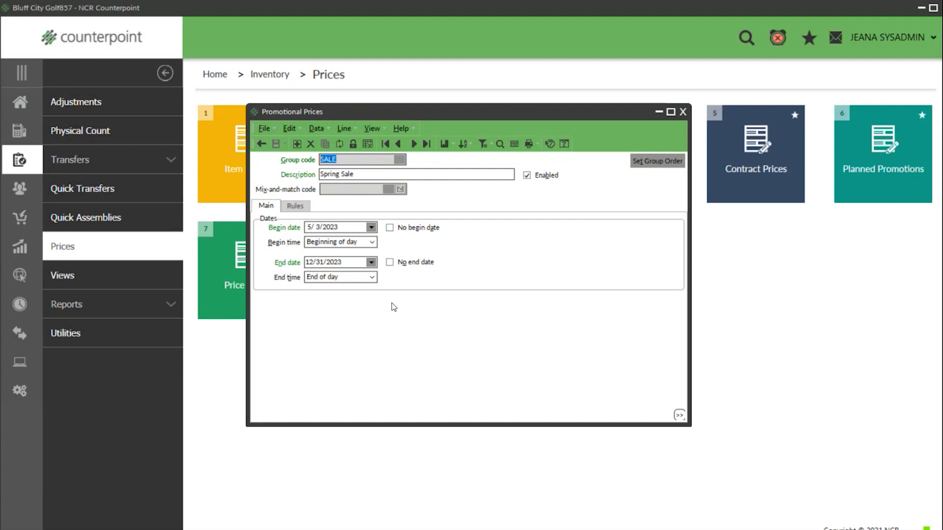
{"action": "left_click", "coordinate": [391, 231]}
{"action": "left_click", "coordinate": [389, 262]}
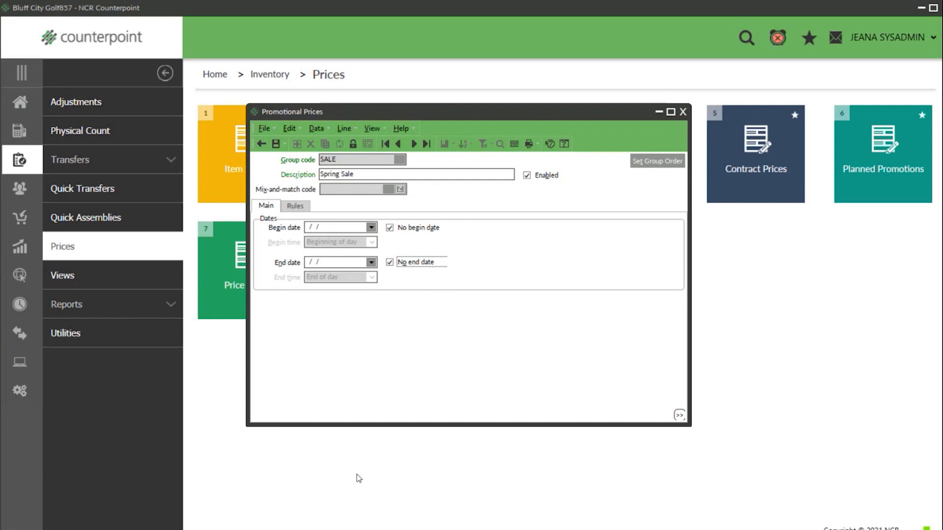
- Check rule 100003's method, 22.50 fixed price and item, then add a blank rule line
{"action": "left_click", "coordinate": [296, 207]}
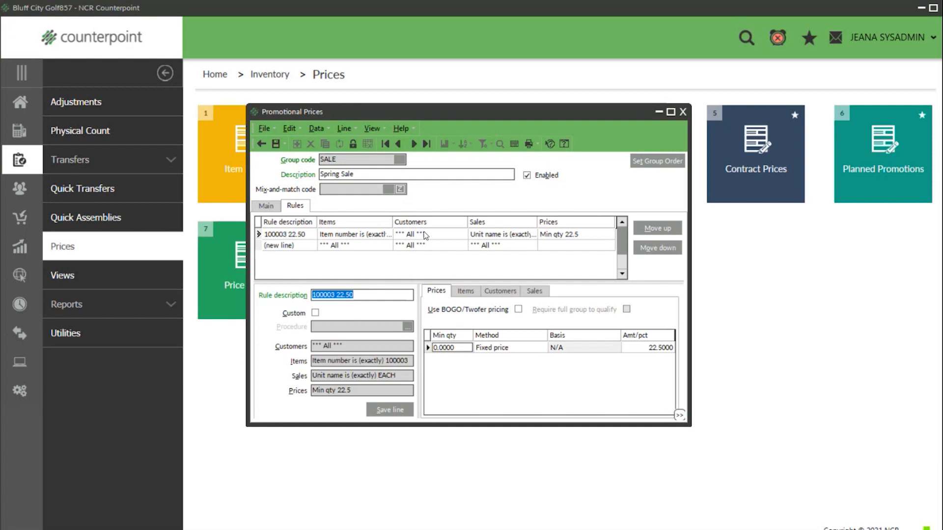
{"action": "left_click", "coordinate": [510, 351]}
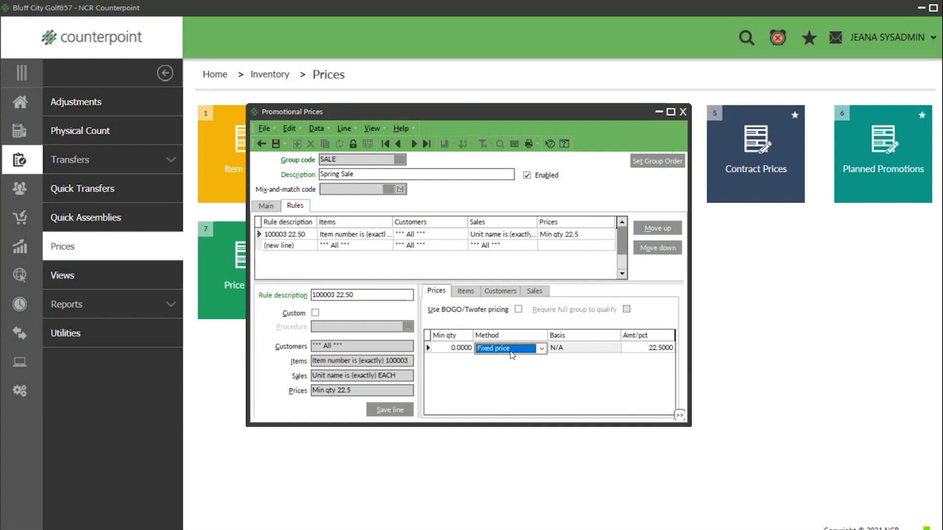
{"action": "left_click", "coordinate": [637, 347]}
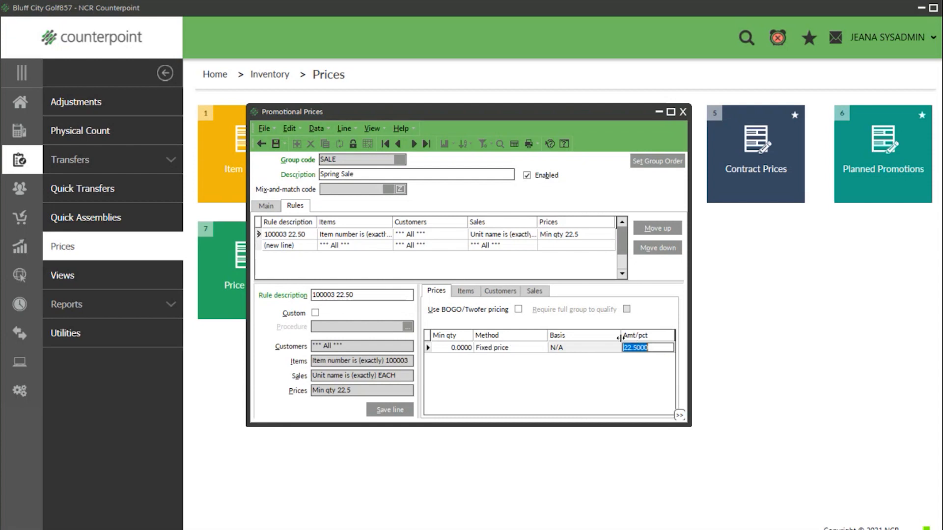
{"action": "left_click", "coordinate": [470, 294]}
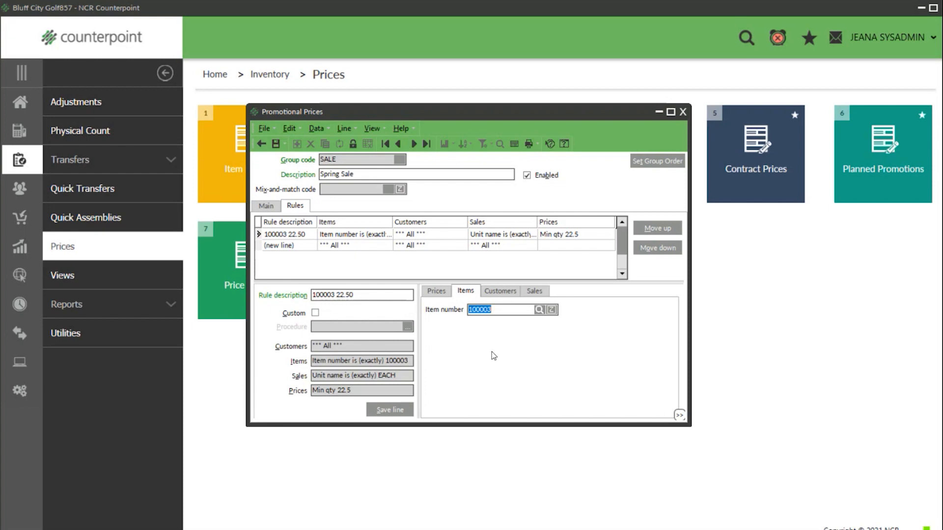
{"action": "left_click", "coordinate": [276, 248]}
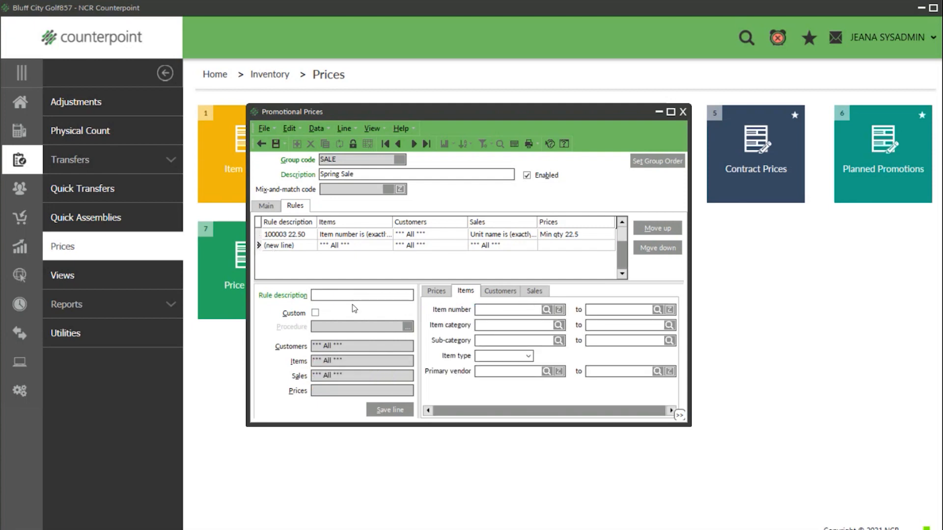
- Enter rule 100004 15.00 with a Fixed price of 15.00
{"action": "type", "text": "100004  15.00"}
{"action": "left_click", "coordinate": [437, 292]}
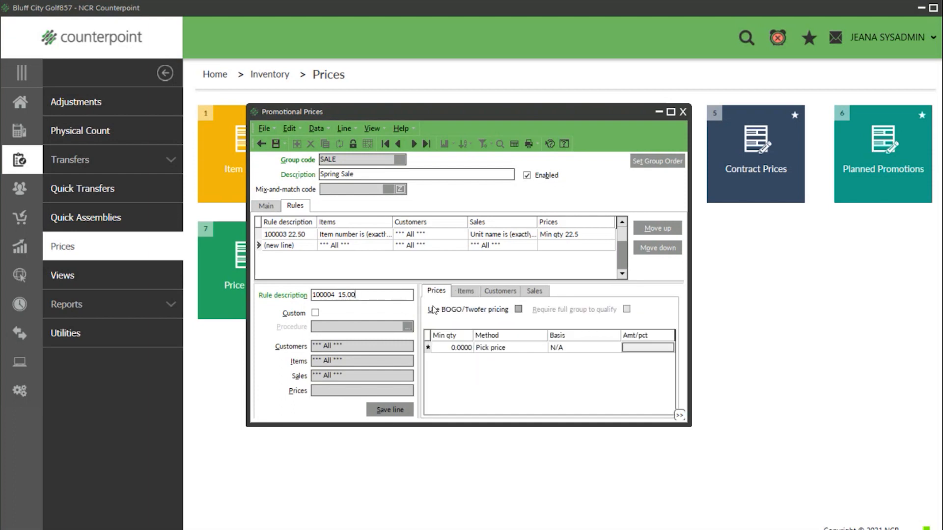
{"action": "left_click", "coordinate": [534, 349]}
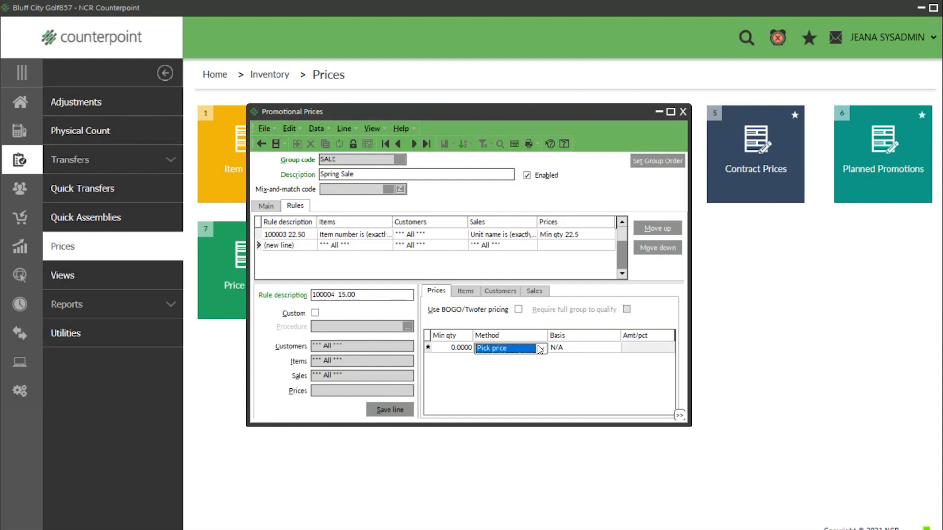
{"action": "left_click", "coordinate": [541, 350]}
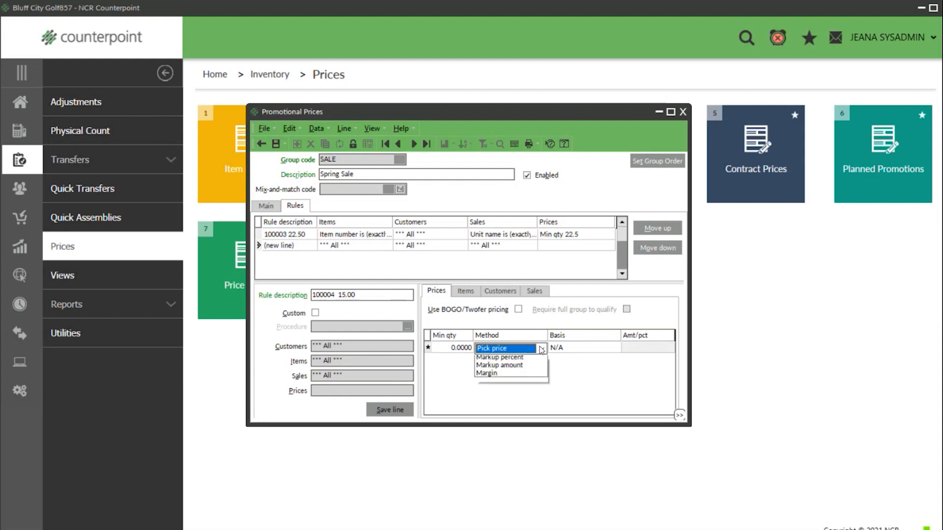
{"action": "left_click", "coordinate": [497, 372]}
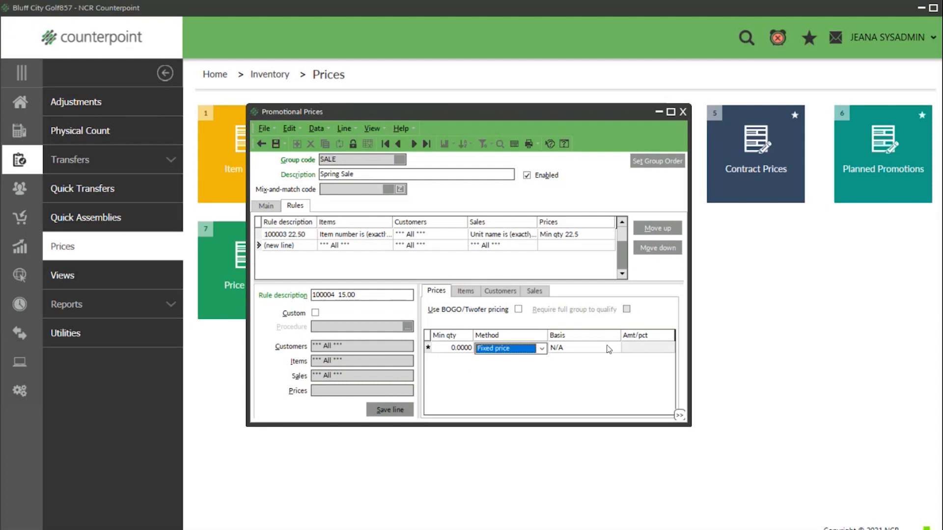
{"action": "left_click", "coordinate": [637, 347]}
{"action": "type", "text": "15"}
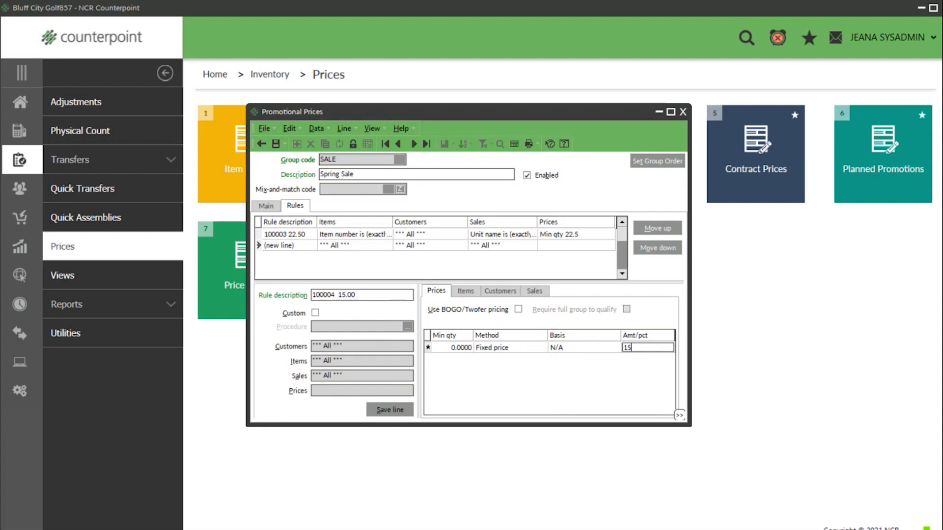
{"action": "type", "text": ".00"}
- Limit the rule to item range 10004 through 10004 and save it
{"action": "left_click", "coordinate": [465, 291]}
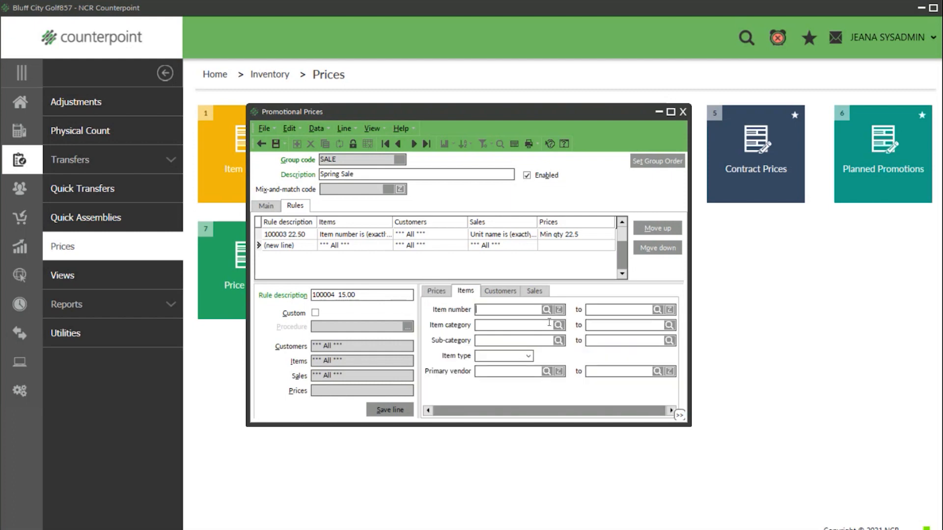
{"action": "type", "text": "10004"}
{"action": "key", "text": "Tab"}
{"action": "type", "text": "2"}
{"action": "key", "text": "BackSpace"}
{"action": "type", "text": "10004"}
{"action": "left_click", "coordinate": [485, 292]}
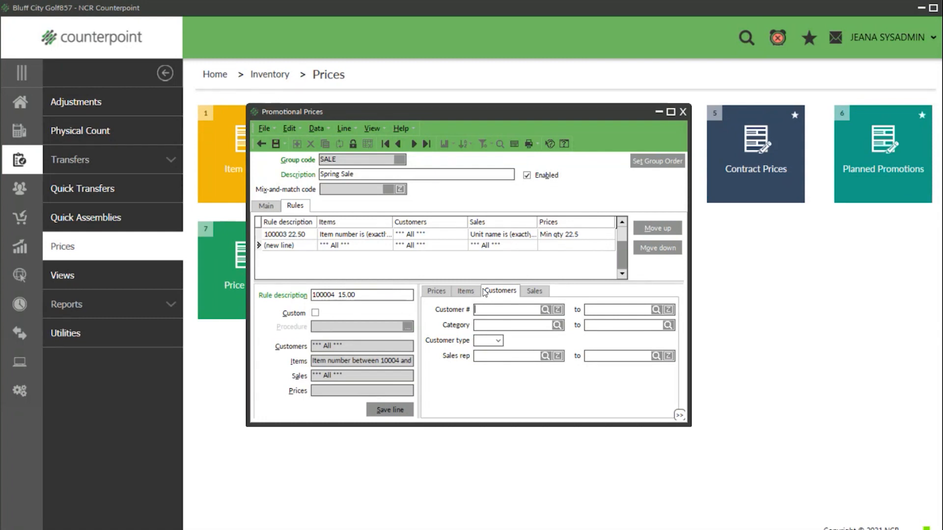
{"action": "left_click", "coordinate": [275, 144]}
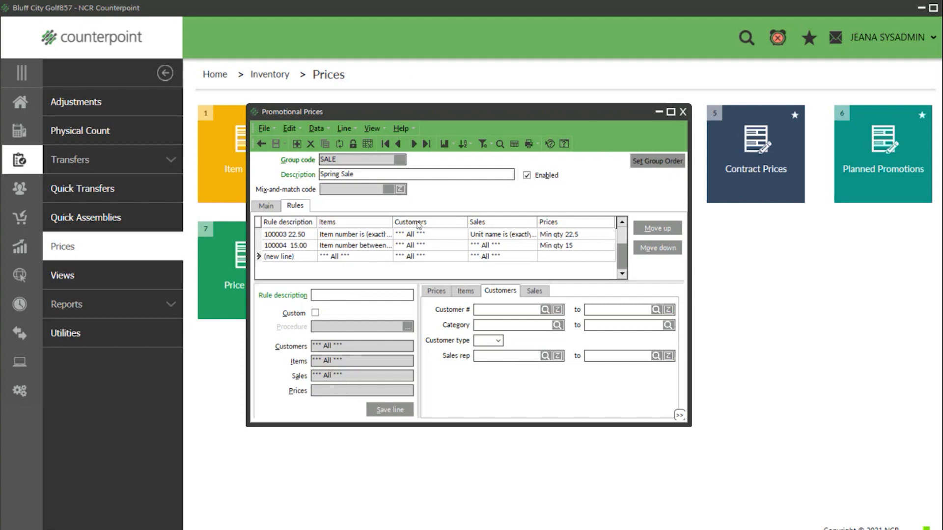
- Close Promotional Prices and open Price Test from Inventory Utilities
{"action": "left_click", "coordinate": [683, 113]}
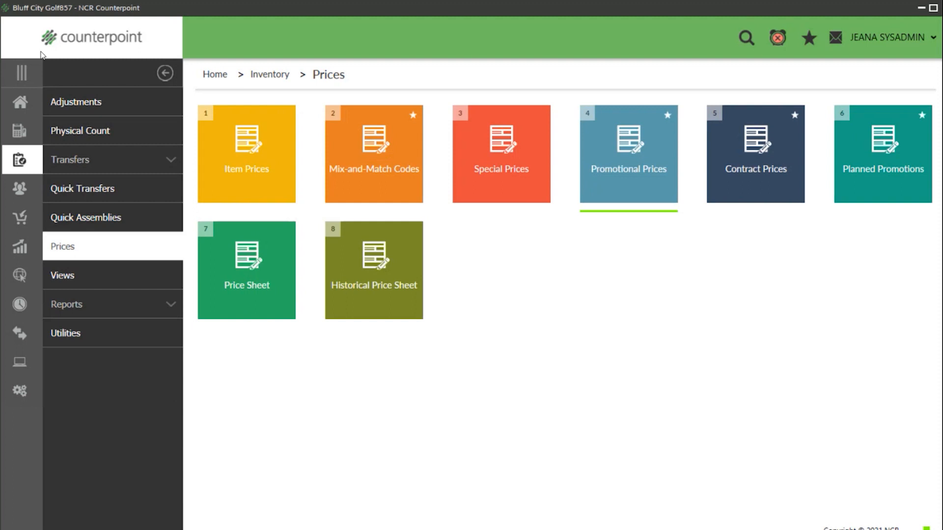
{"action": "left_click", "coordinate": [21, 104]}
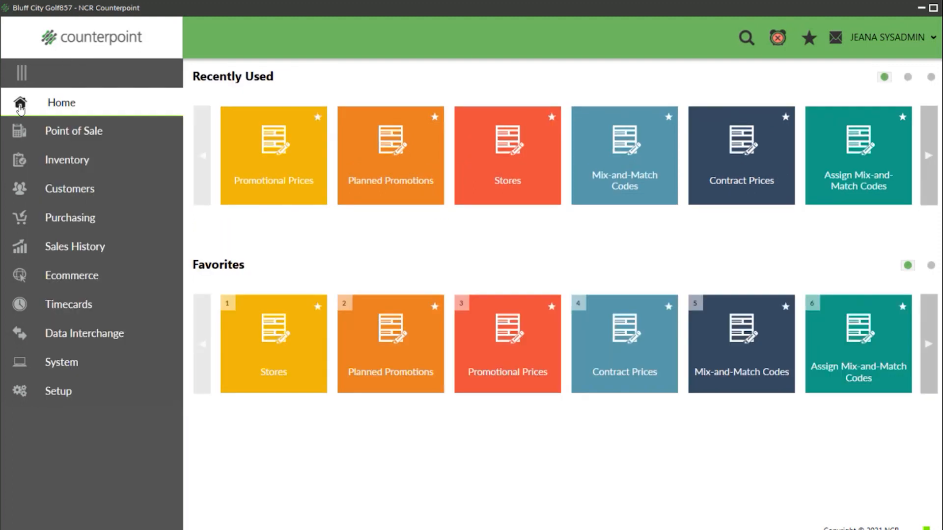
{"action": "left_click", "coordinate": [76, 162]}
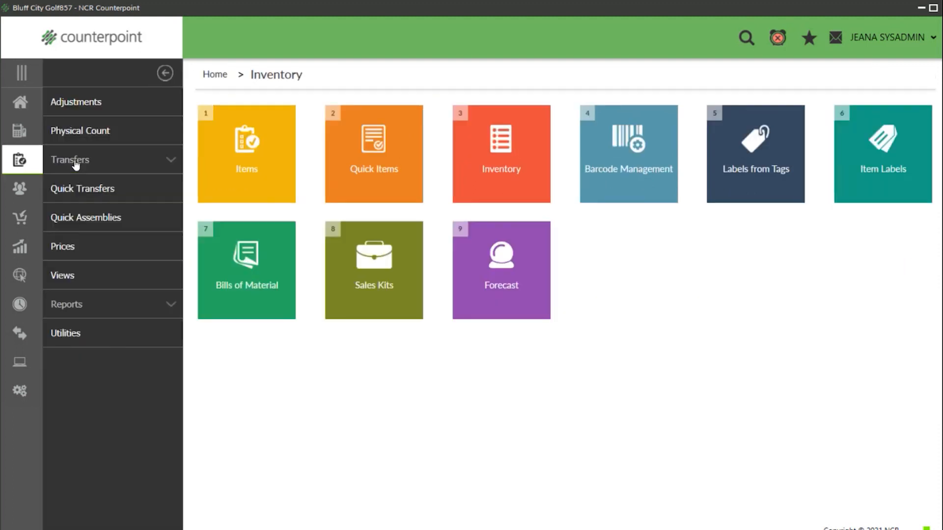
{"action": "left_click", "coordinate": [73, 333]}
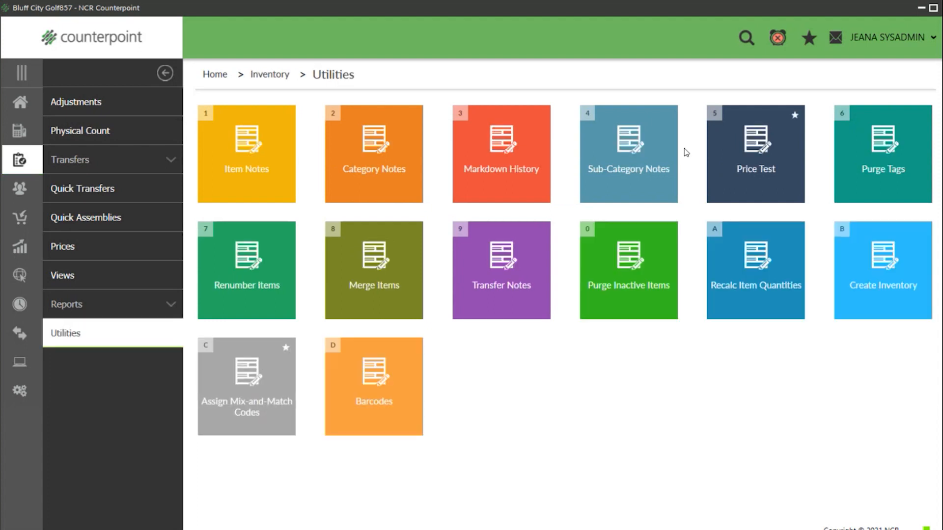
{"action": "left_click", "coordinate": [746, 158]}
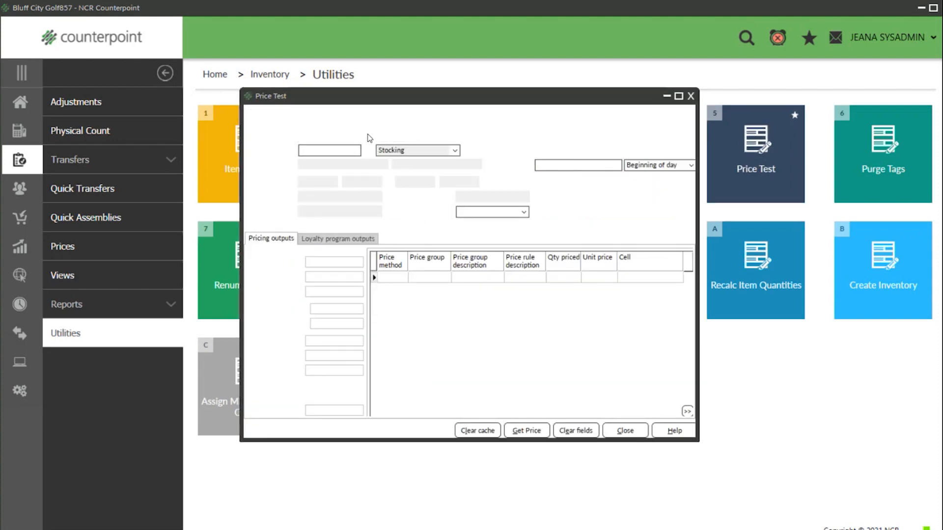
- Price-test item 100003 and confirm the SALE rule gives 22.50
{"action": "left_click", "coordinate": [367, 136]}
{"action": "key", "text": "Return"}
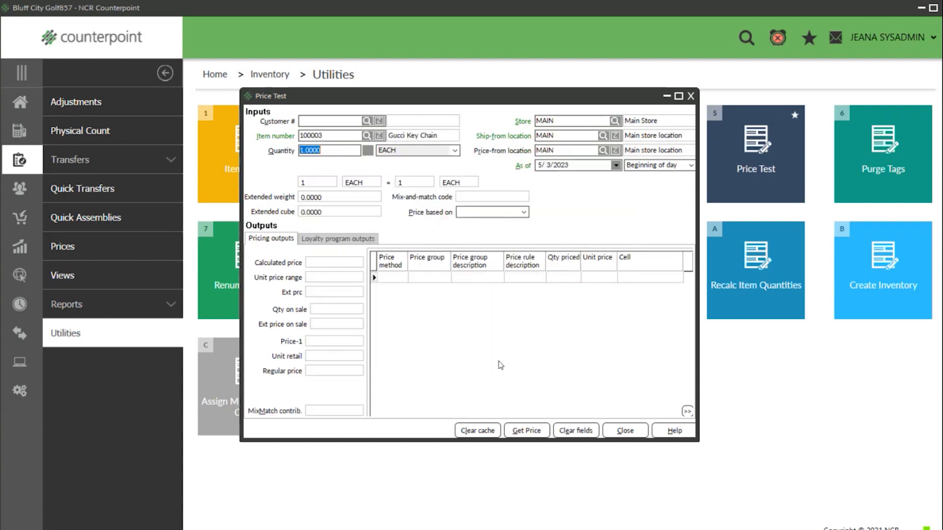
{"action": "left_click", "coordinate": [534, 435]}
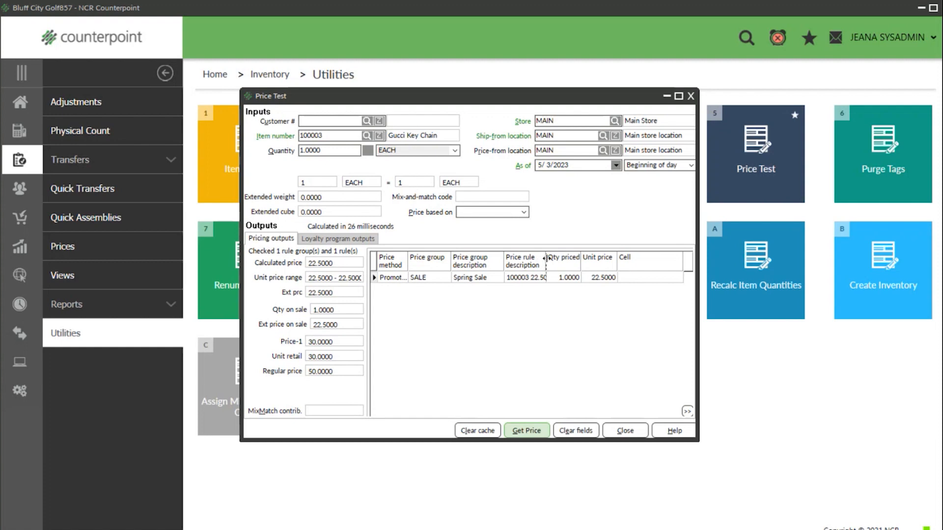
{"action": "left_click_drag", "start_coordinate": [546, 258], "coordinate": [562, 258]}
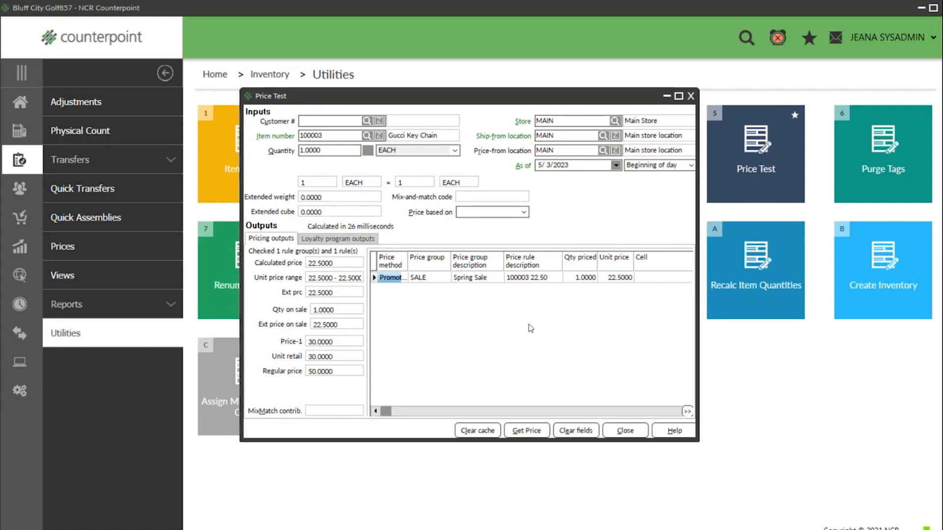
{"action": "left_click", "coordinate": [538, 278]}
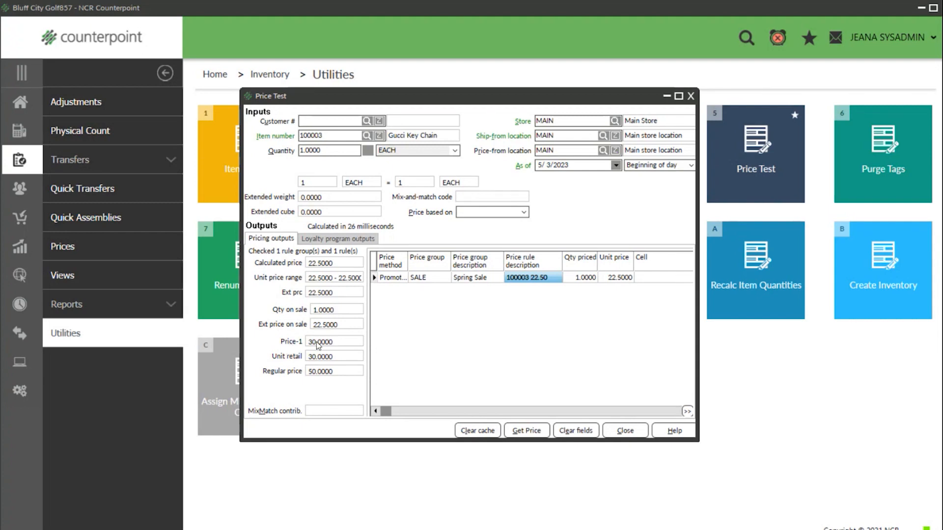
- Review the loyalty outputs, then close the price test and return home
{"action": "left_click", "coordinate": [336, 240]}
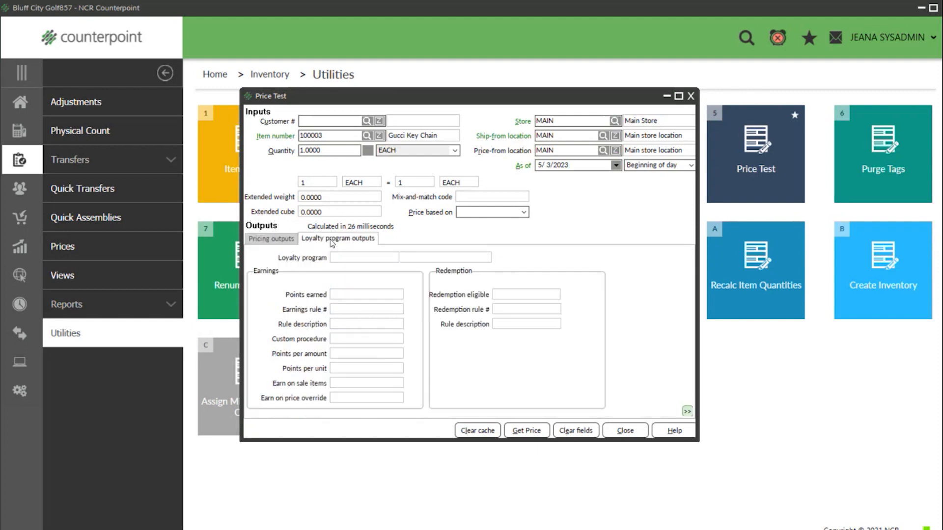
{"action": "left_click", "coordinate": [262, 240]}
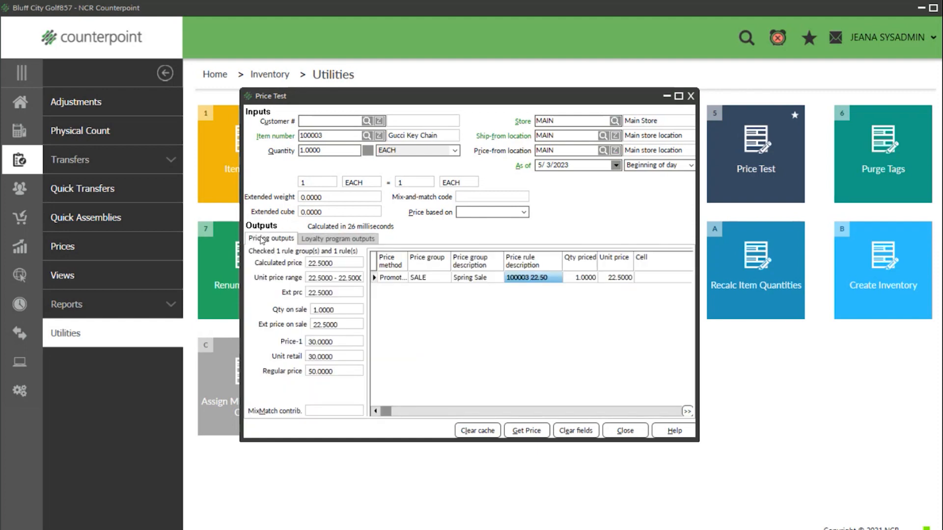
{"action": "left_click", "coordinate": [691, 96]}
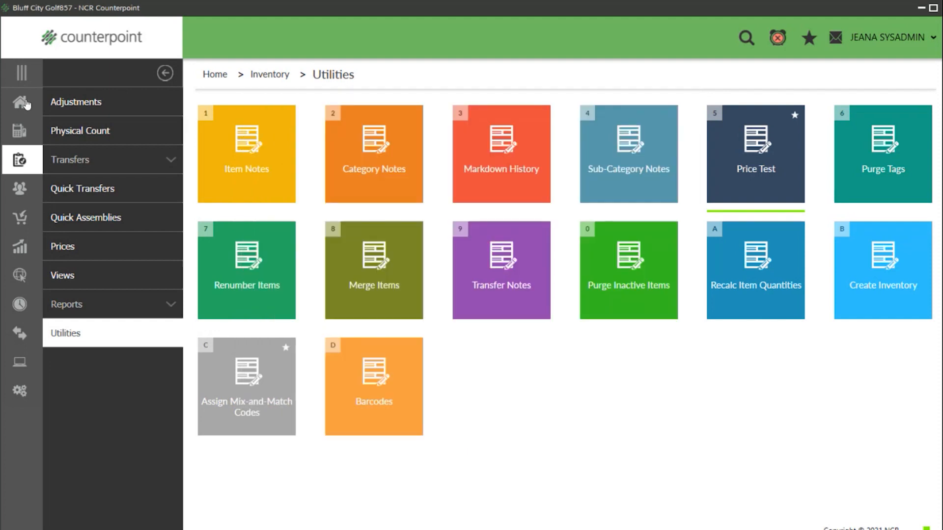
{"action": "left_click", "coordinate": [22, 103]}
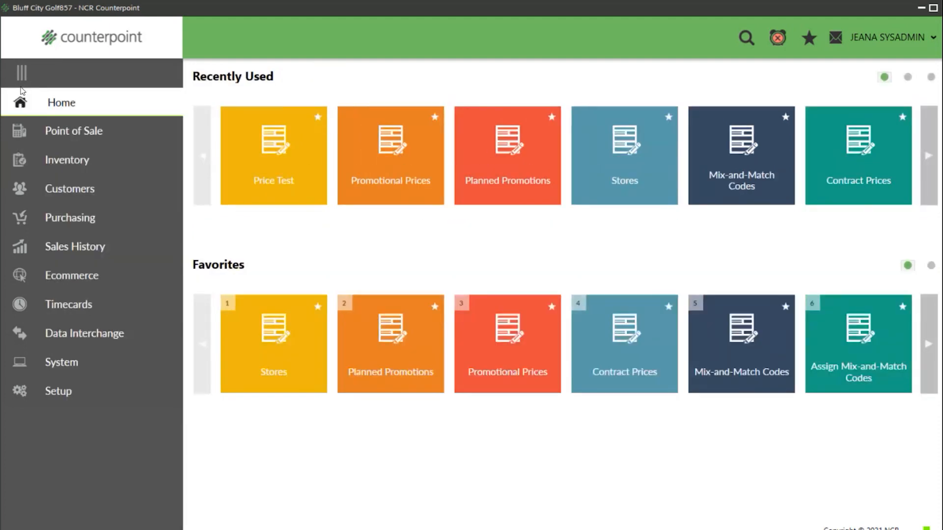
- In Contract Prices, add group code EMPLOYEE with description 'Employee Price'
{"action": "left_click", "coordinate": [69, 161]}
{"action": "left_click", "coordinate": [77, 247]}
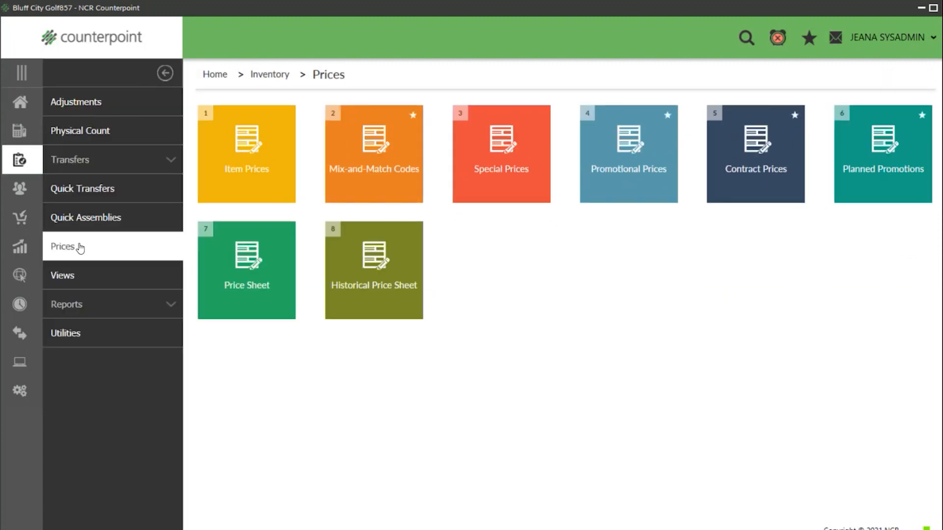
{"action": "left_click", "coordinate": [749, 172]}
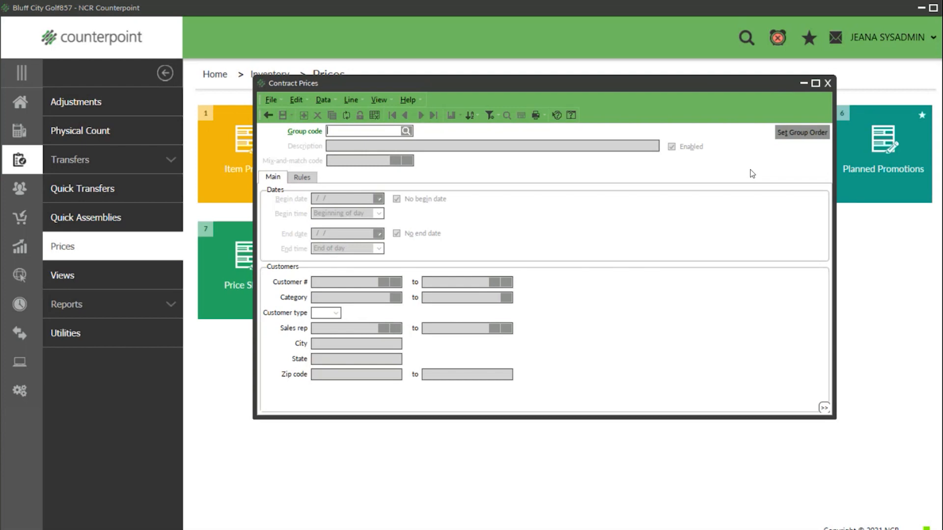
{"action": "type", "text": "EMPLOYEE"}
{"action": "key", "text": "Tab"}
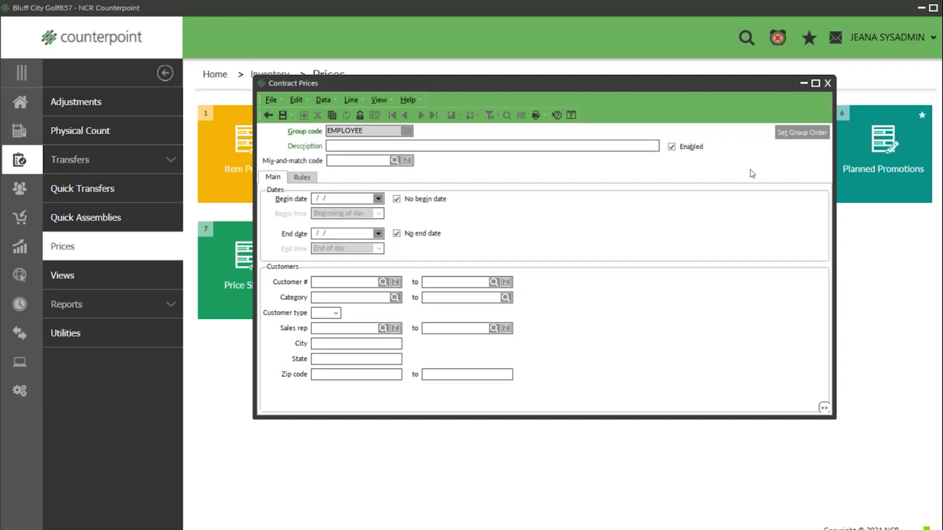
{"action": "type", "text": "Employee Price"}
{"action": "left_click", "coordinate": [383, 283]}
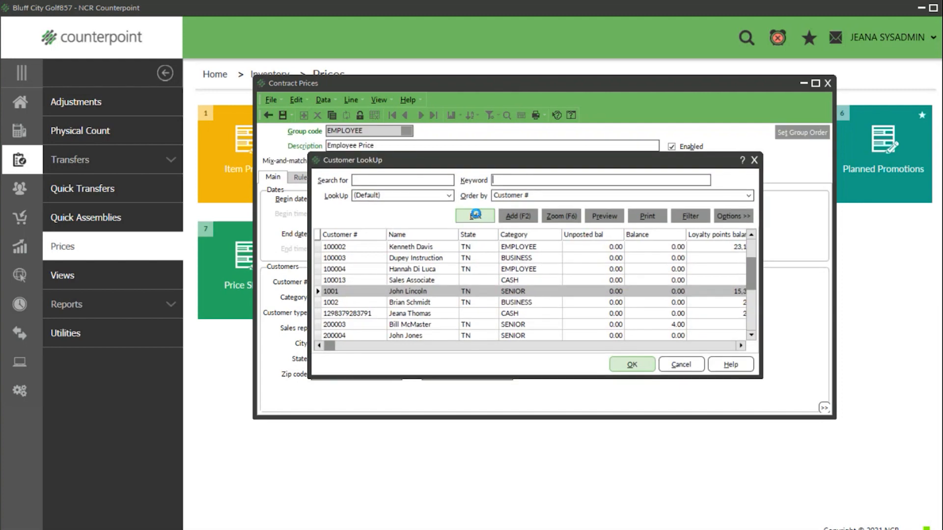
{"action": "left_click", "coordinate": [475, 214]}
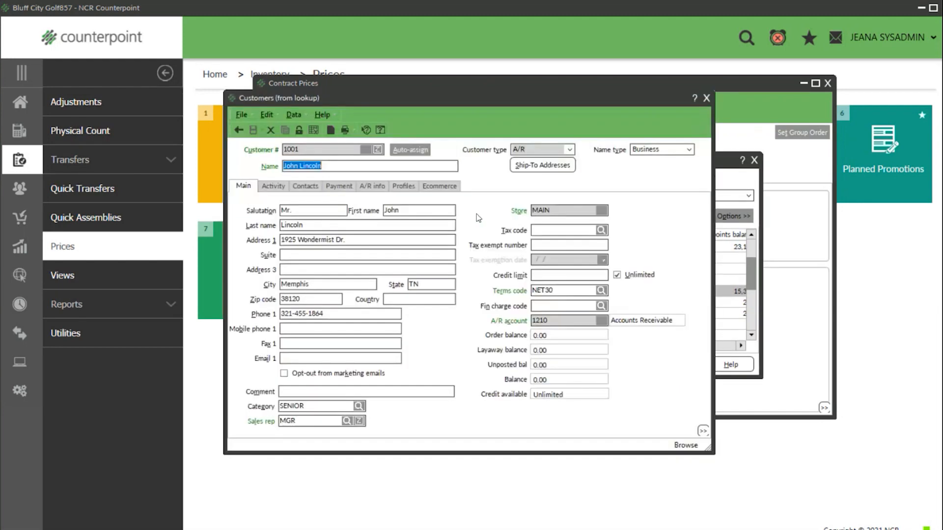
{"action": "left_click_drag", "start_coordinate": [305, 406], "coordinate": [187, 408]}
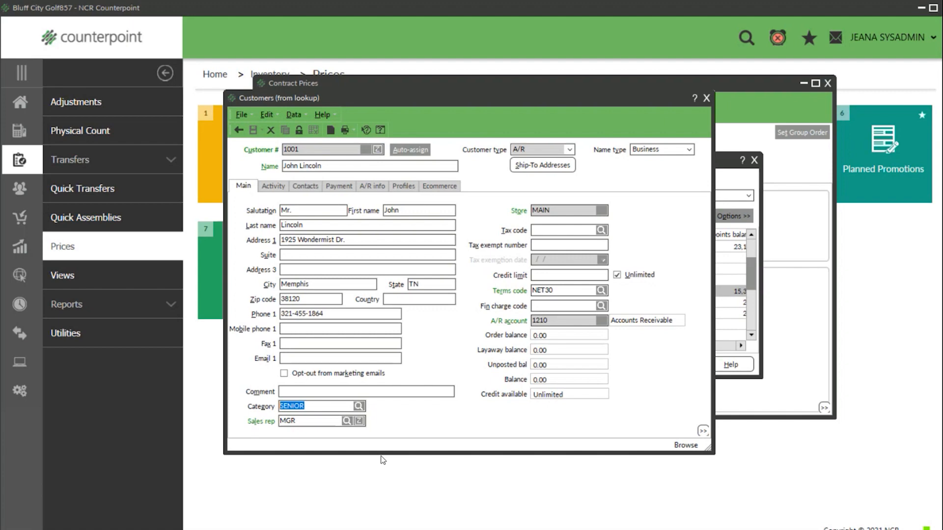
{"action": "left_click", "coordinate": [706, 98]}
{"action": "left_click", "coordinate": [754, 160]}
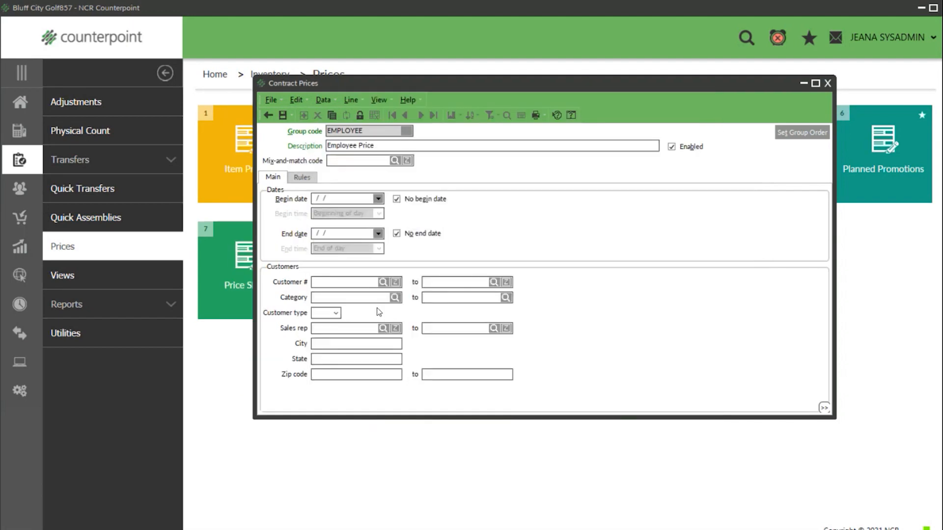
- Limit the EMPLOYEE group to the EMPLOYEE customer category range
{"action": "left_click", "coordinate": [338, 293]}
{"action": "type", "text": "EMPLOYEE"}
{"action": "key", "text": "Tab"}
{"action": "type", "text": "EMPLOYY"}
- Add rule '50% off everything' as Discount percent 50 based on Price-1
{"action": "left_click", "coordinate": [302, 177]}
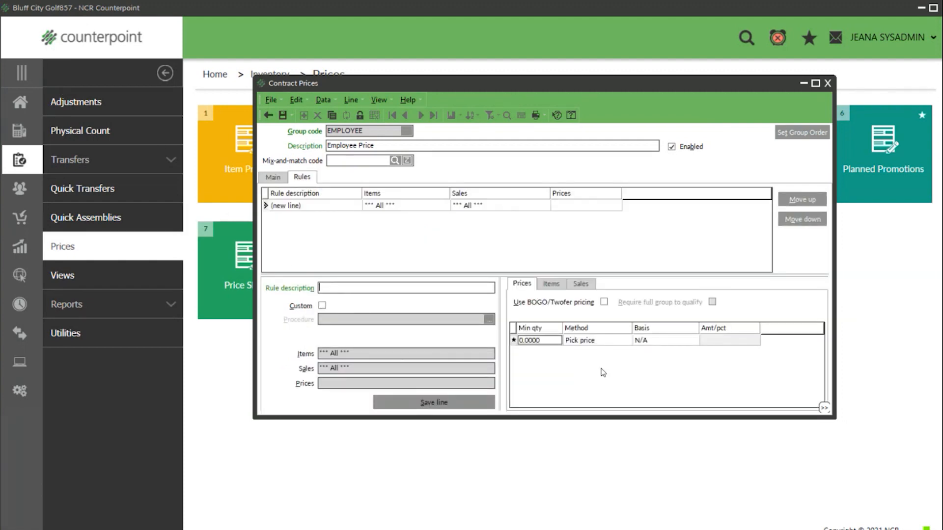
{"action": "type", "text": "50% off everything"}
{"action": "left_click", "coordinate": [578, 342]}
{"action": "left_click", "coordinate": [626, 343]}
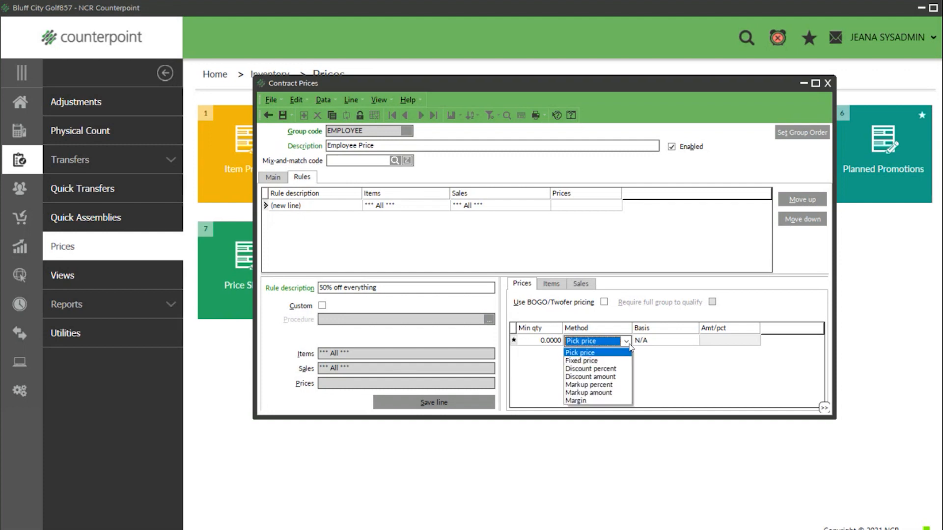
{"action": "left_click", "coordinate": [595, 370]}
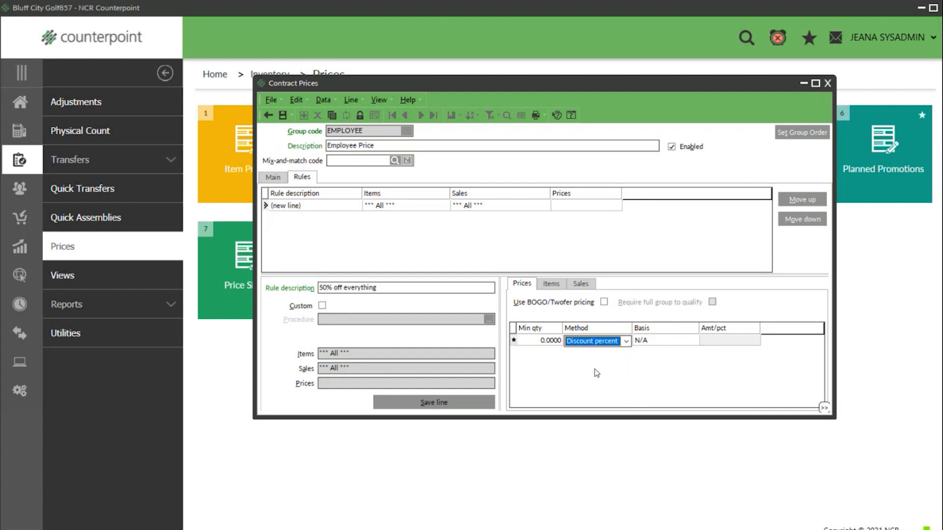
{"action": "left_click", "coordinate": [667, 341]}
{"action": "left_click", "coordinate": [680, 342]}
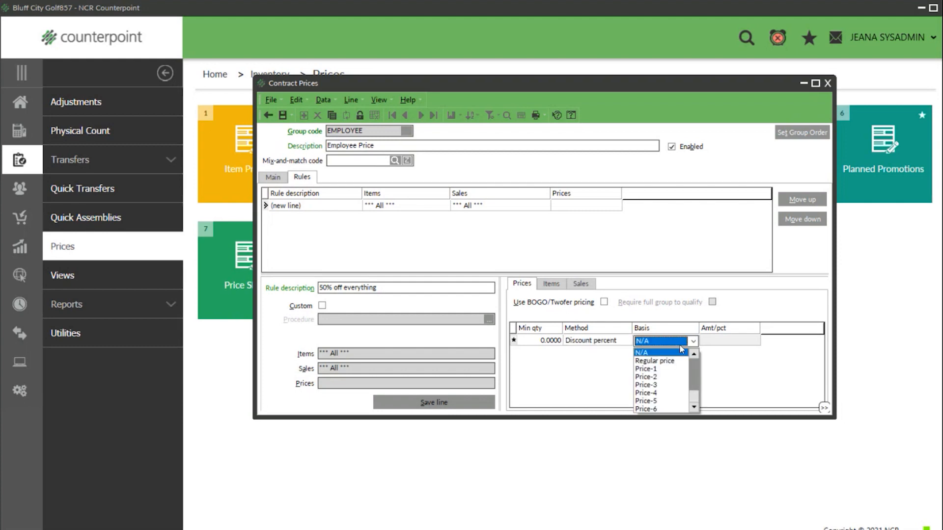
{"action": "left_click", "coordinate": [664, 369]}
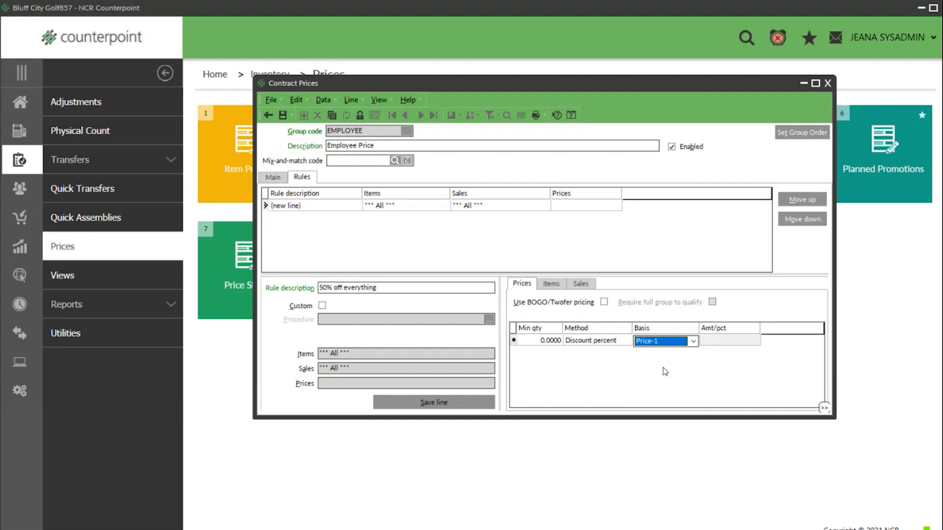
{"action": "left_click", "coordinate": [731, 342]}
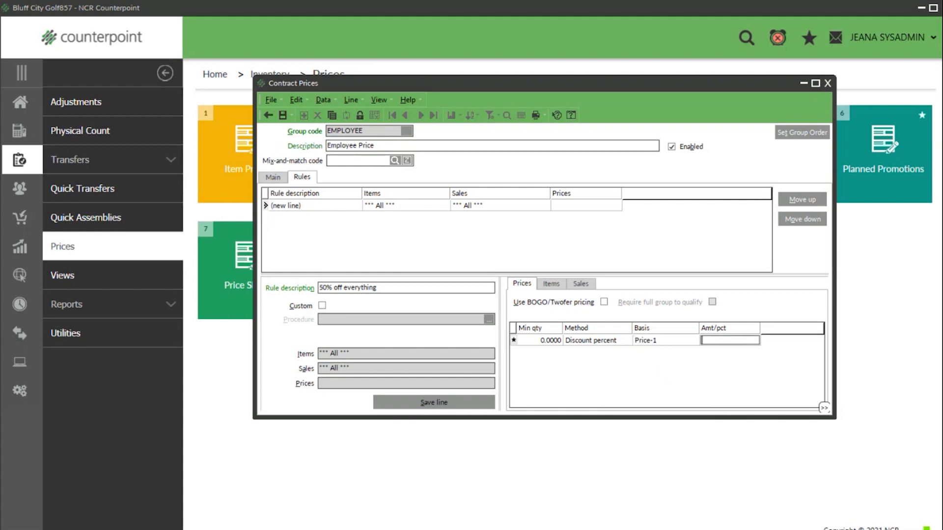
{"action": "type", "text": "50"}
- Review the rule's item and sales conditions, then save the rule
{"action": "left_click", "coordinate": [558, 287]}
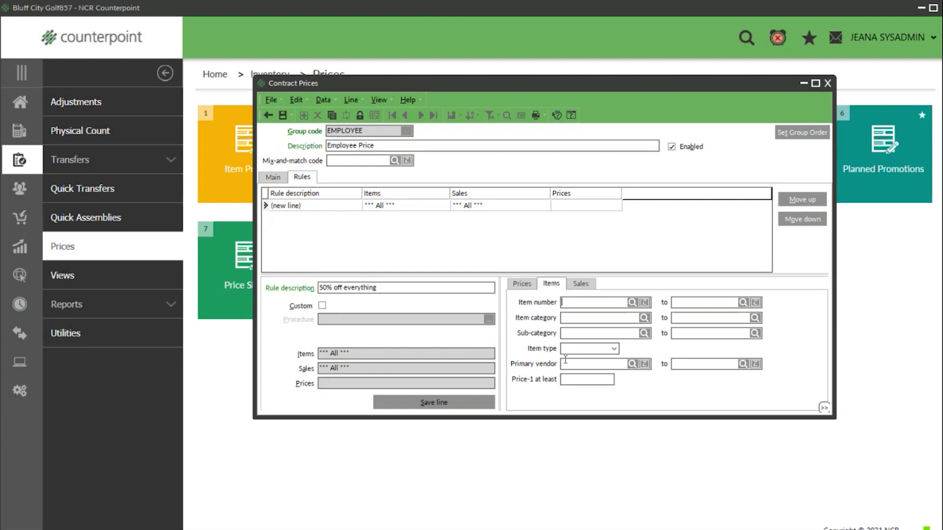
{"action": "left_click", "coordinate": [581, 284]}
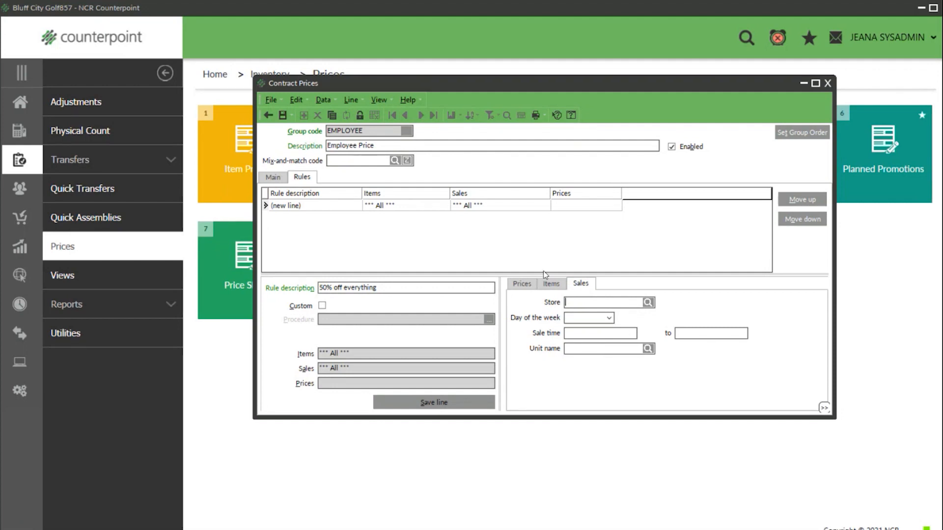
{"action": "left_click", "coordinate": [283, 114]}
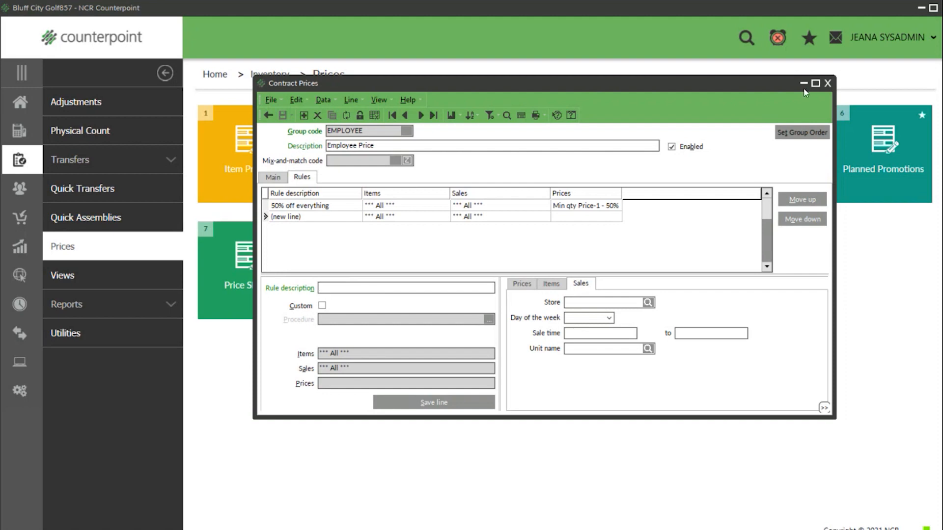
- Price-test Custom Golf Tees (100007) for an employee customer, getting 11.00
{"action": "left_click", "coordinate": [828, 83]}
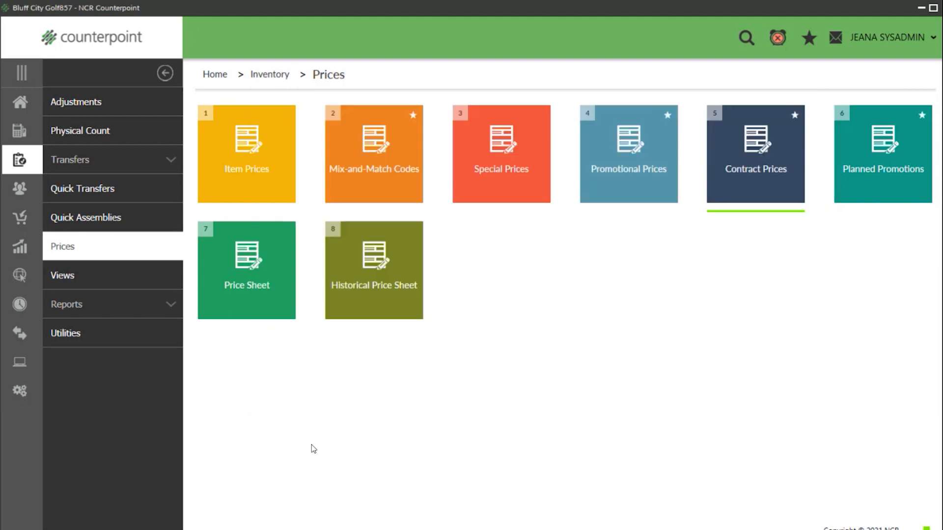
{"action": "left_click", "coordinate": [57, 334]}
{"action": "left_click", "coordinate": [760, 157]}
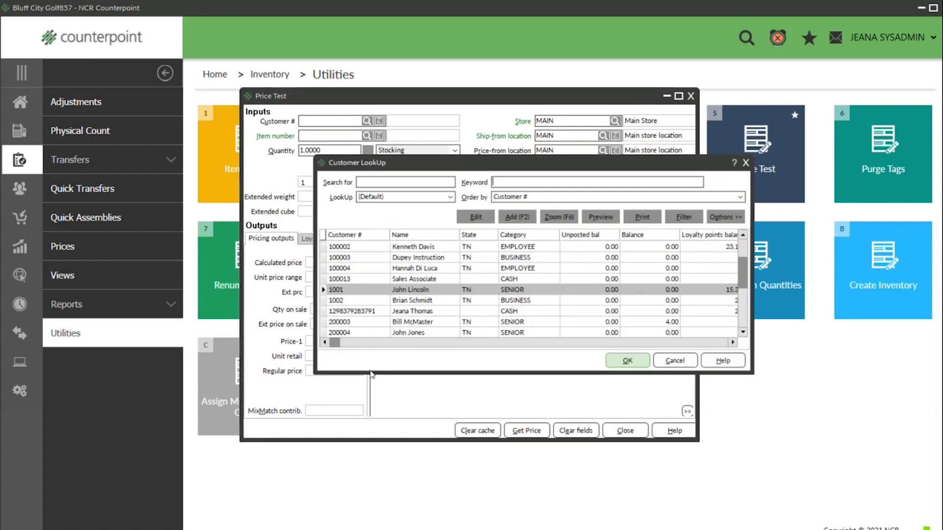
{"action": "left_click", "coordinate": [519, 246]}
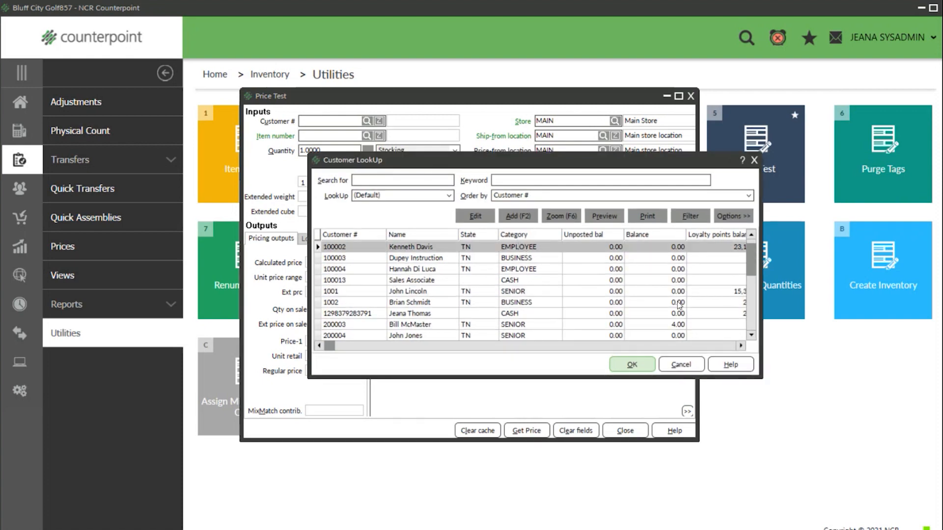
{"action": "left_click", "coordinate": [633, 365]}
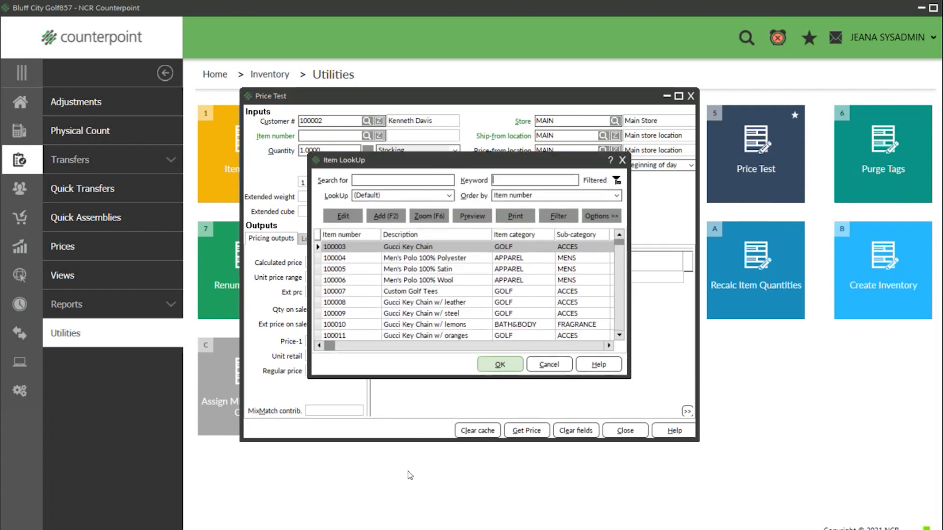
{"action": "left_click", "coordinate": [416, 292]}
{"action": "left_click", "coordinate": [499, 365]}
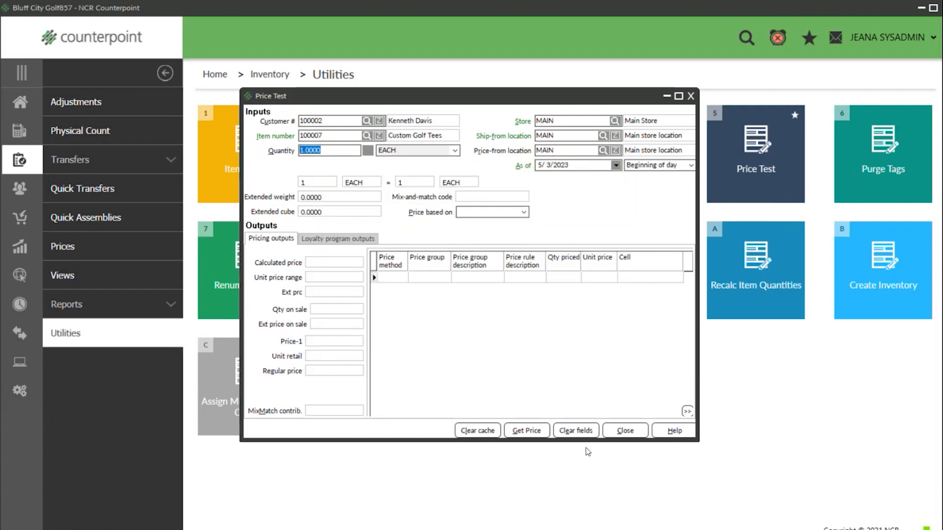
{"action": "left_click", "coordinate": [526, 432]}
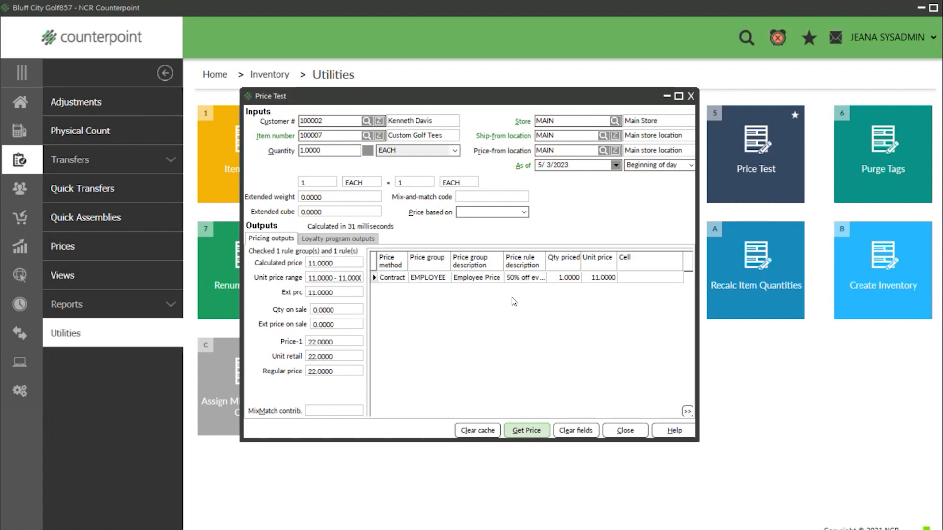
{"action": "left_click", "coordinate": [516, 264]}
{"action": "double_click", "coordinate": [515, 263]}
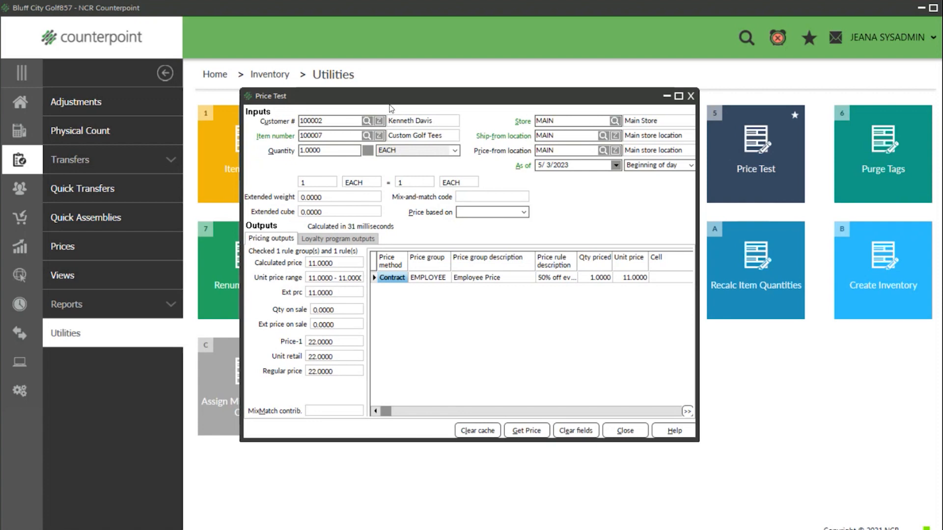
- Switch to a business customer and recalculate, getting the regular 22.00 Price-1
{"action": "left_click", "coordinate": [367, 122]}
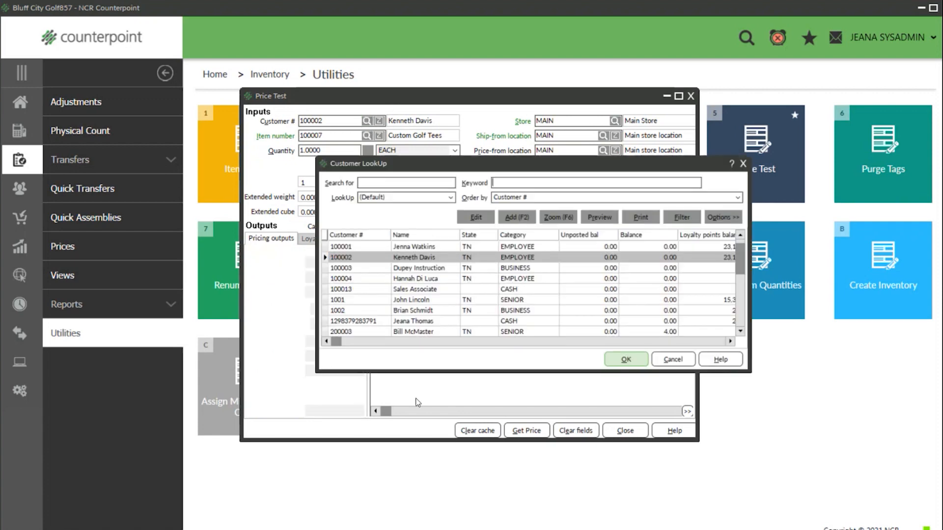
{"action": "left_click", "coordinate": [414, 310]}
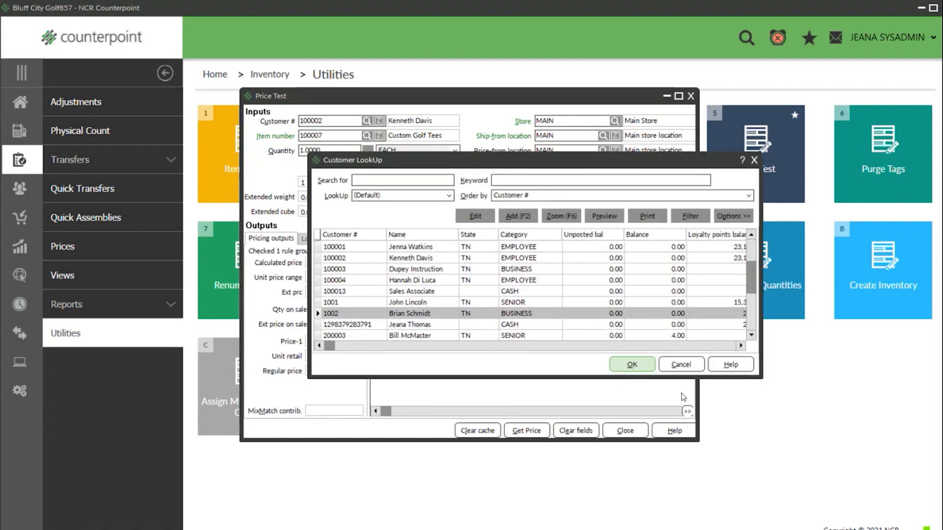
{"action": "left_click", "coordinate": [639, 364]}
{"action": "left_click", "coordinate": [526, 431]}
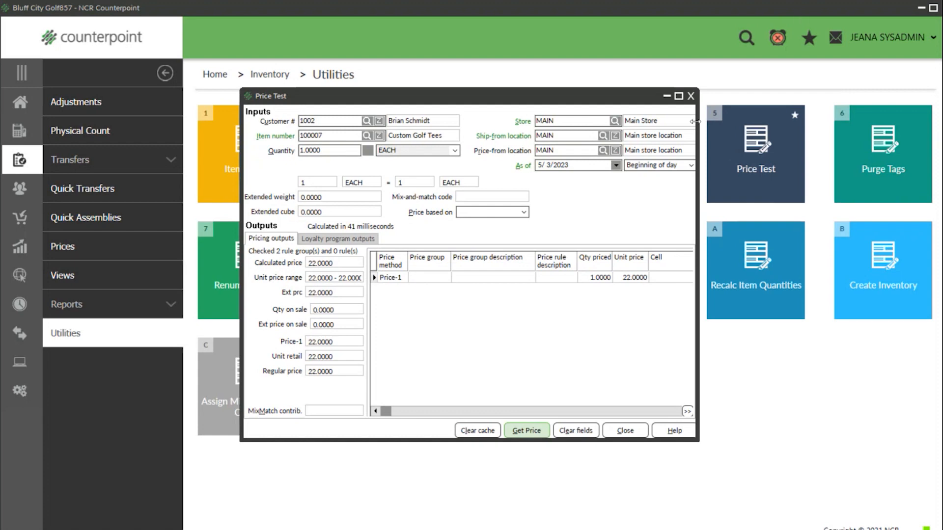
- Close the price test and open Contract Prices under Inventory > Prices
{"action": "left_click", "coordinate": [691, 97]}
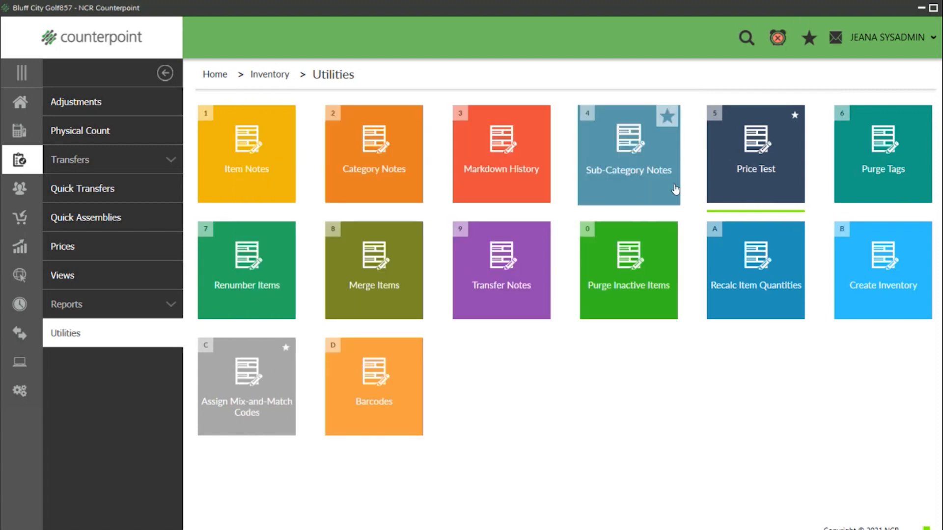
{"action": "left_click", "coordinate": [21, 103]}
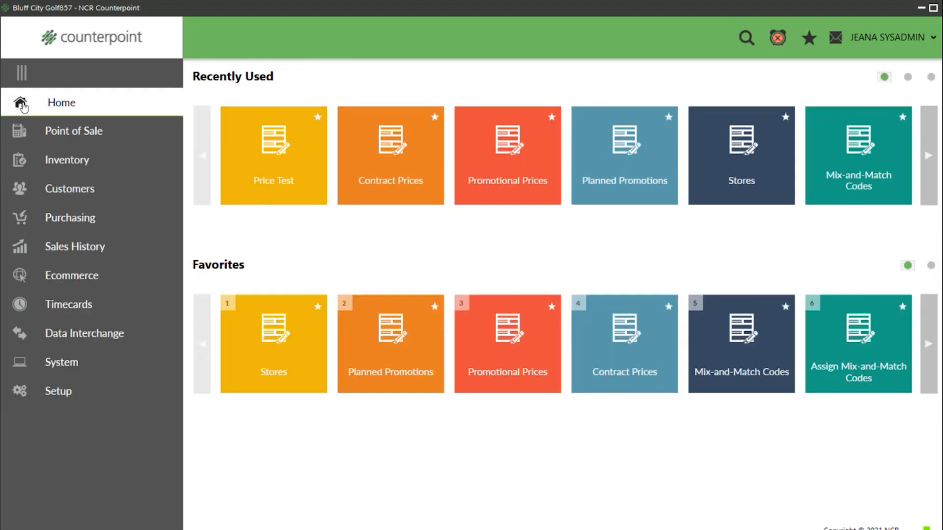
{"action": "left_click", "coordinate": [79, 162]}
{"action": "left_click", "coordinate": [63, 247]}
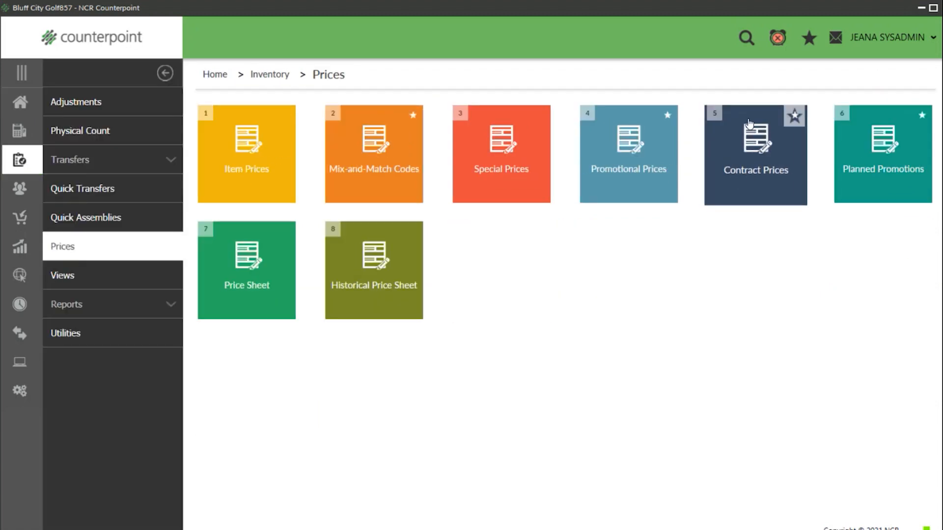
{"action": "left_click", "coordinate": [756, 152]}
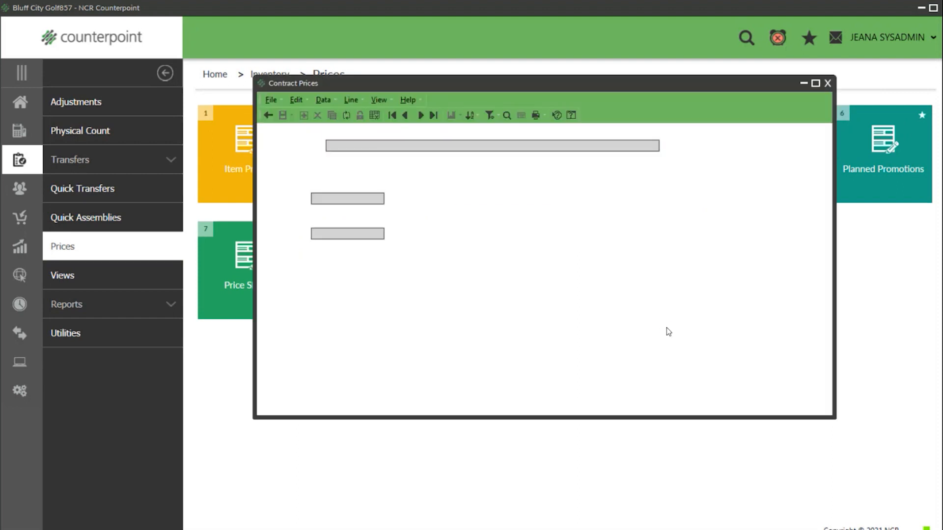
- Add group SENIOR, 'Senior Citizen Discount', limited to customer category SENIOR through SENIOR
{"action": "type", "text": "SENIOR"}
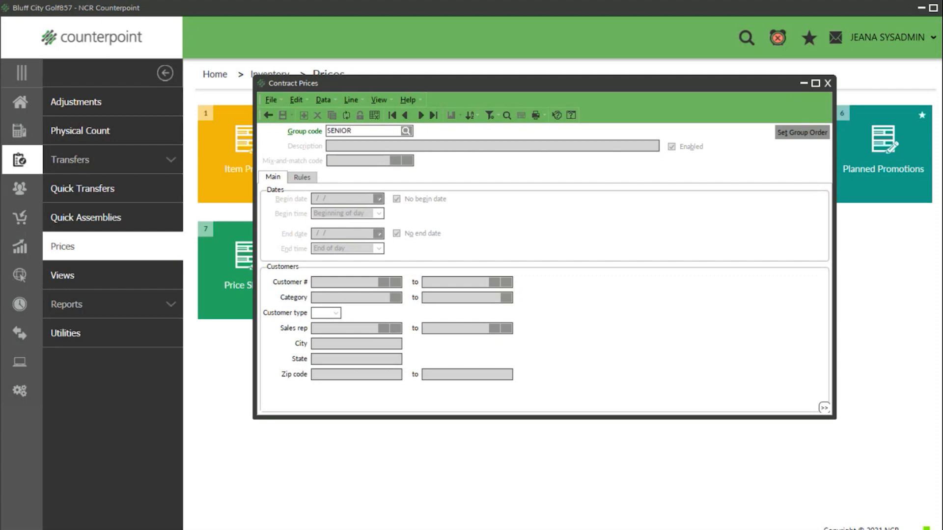
{"action": "key", "text": "Tab"}
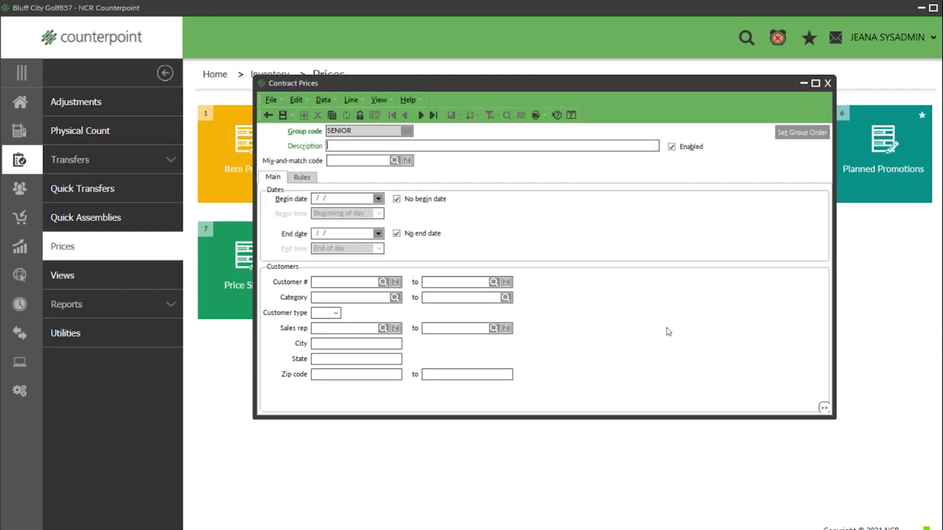
{"action": "type", "text": "Senior Citizen Discount"}
{"action": "left_click", "coordinate": [325, 299]}
{"action": "type", "text": "S"}
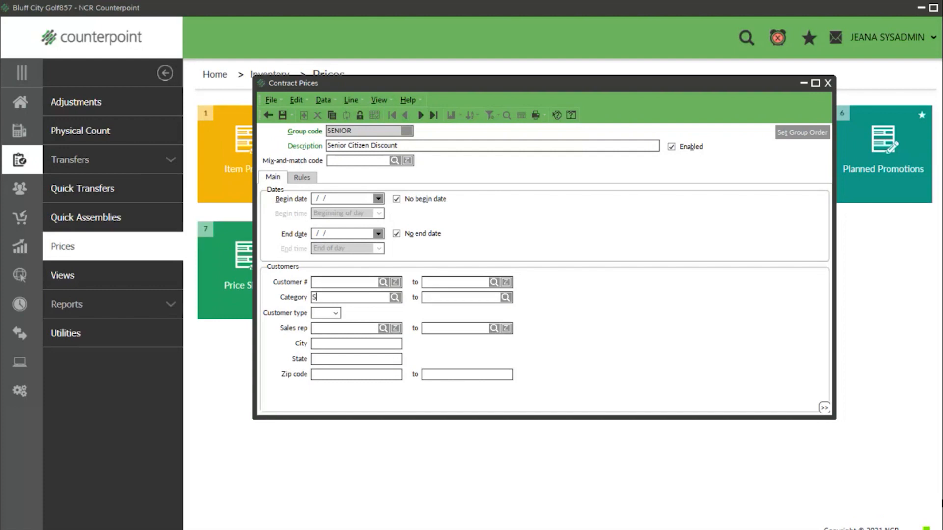
{"action": "type", "text": "ENIORSENIOR"}
{"action": "left_click", "coordinate": [302, 178]}
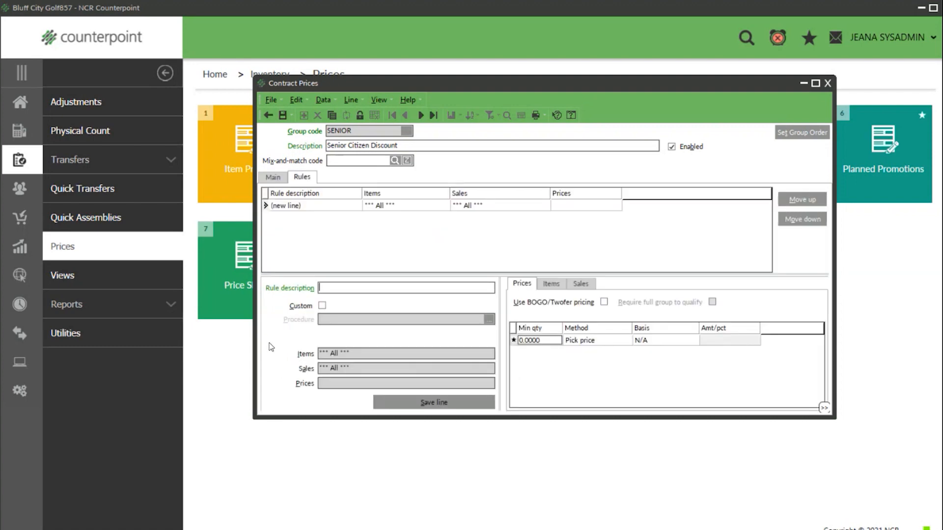
- Add rule '25% off Golf items on Tuesday' as Discount percent 25 off Price-1
{"action": "type", "text": "25% off Golf items on Tuesday"}
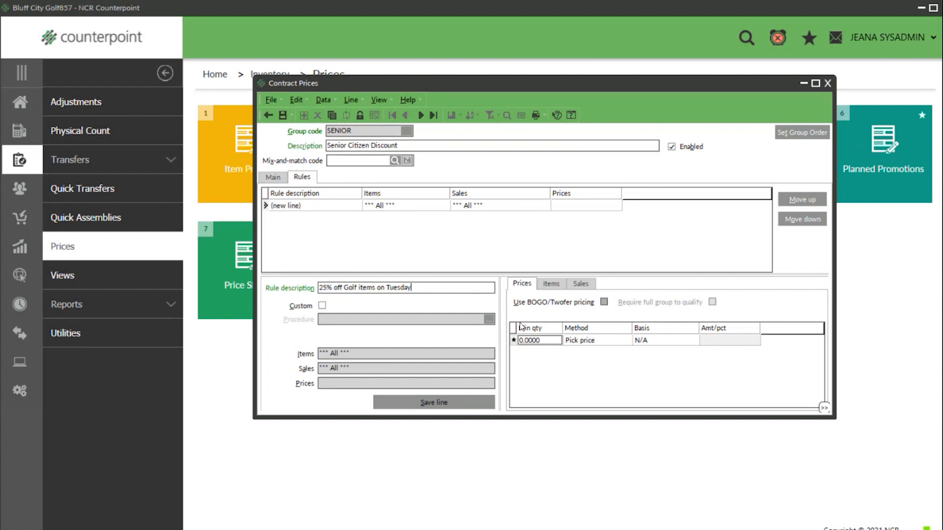
{"action": "left_click", "coordinate": [592, 341]}
{"action": "left_click", "coordinate": [627, 342]}
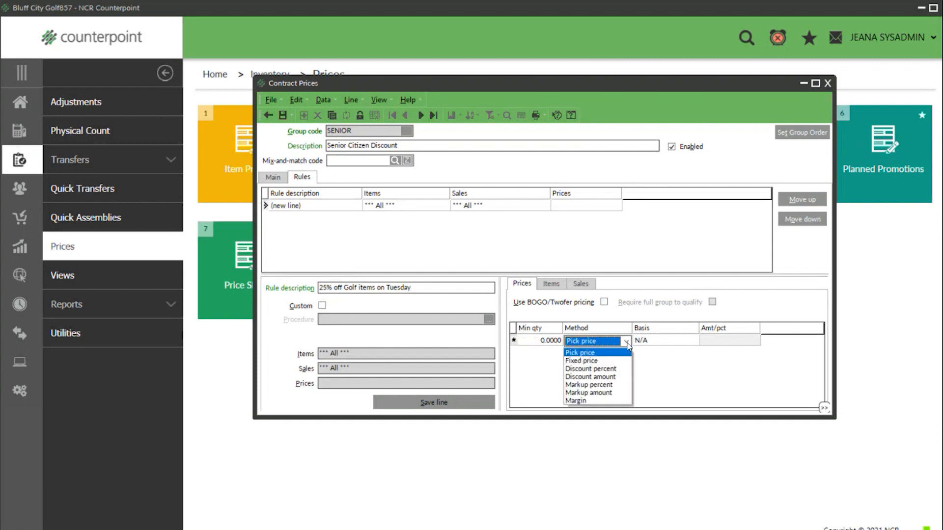
{"action": "left_click", "coordinate": [667, 339]}
{"action": "left_click", "coordinate": [687, 342]}
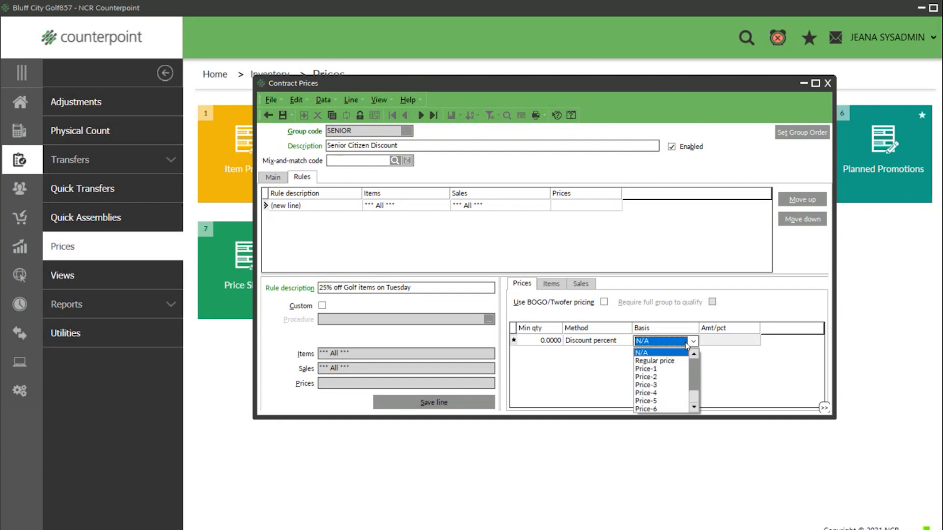
{"action": "left_click", "coordinate": [663, 369]}
{"action": "left_click", "coordinate": [719, 344]}
{"action": "type", "text": "25"}
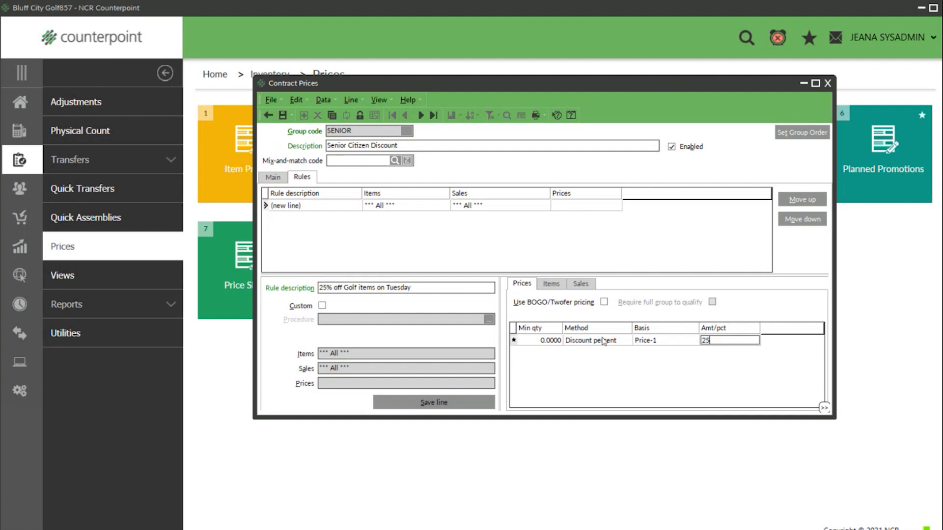
{"action": "left_click", "coordinate": [551, 284]}
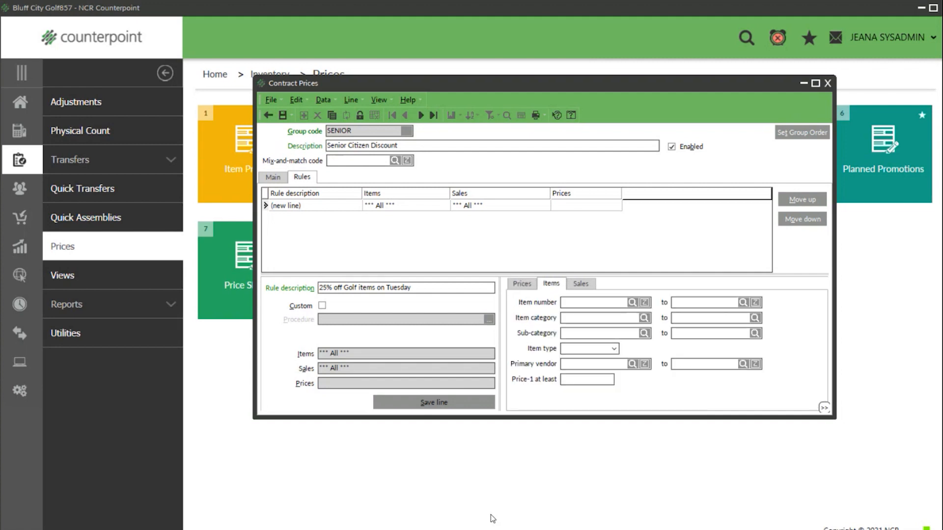
- Enter GOLF through GOLF as the item category range and edit its filter condition
{"action": "type", "text": "GOLF"}
{"action": "key", "text": "Tab"}
{"action": "type", "text": "GOLF"}
{"action": "right_click", "coordinate": [669, 389]}
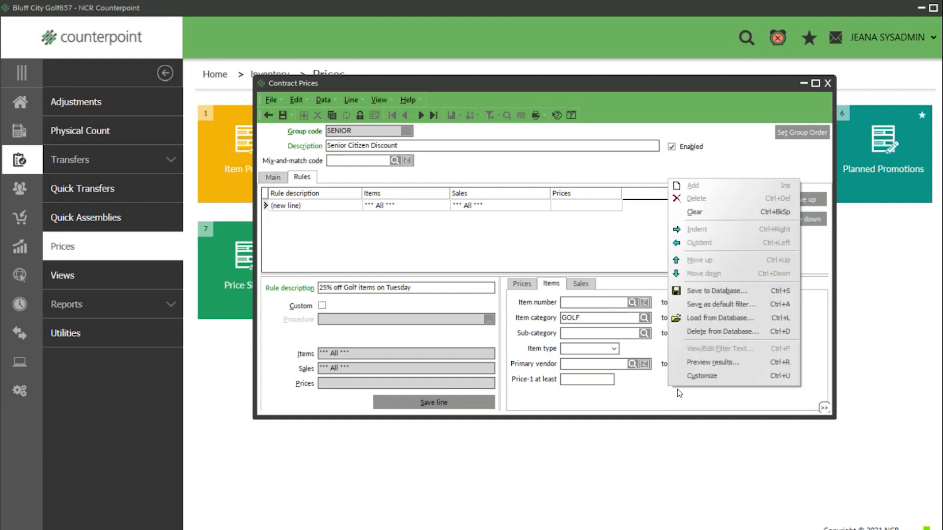
{"action": "left_click", "coordinate": [717, 375]}
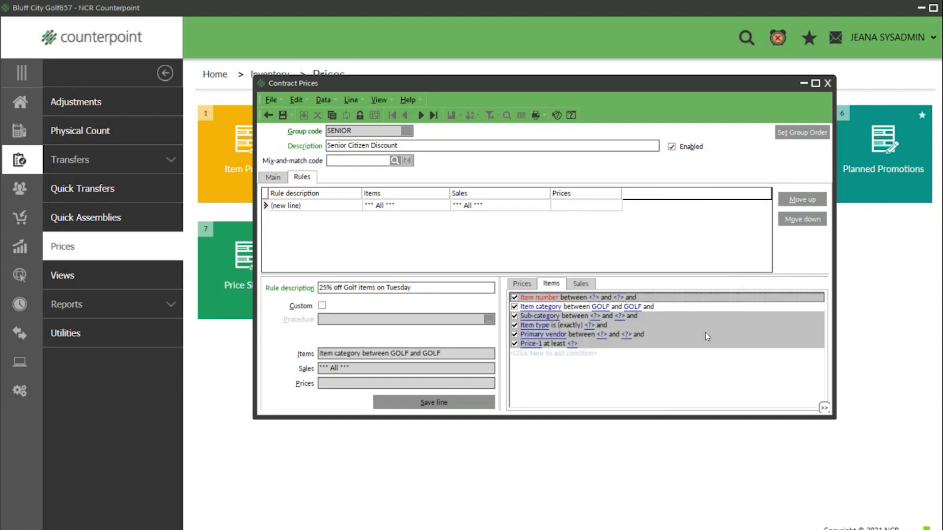
{"action": "left_click", "coordinate": [578, 308]}
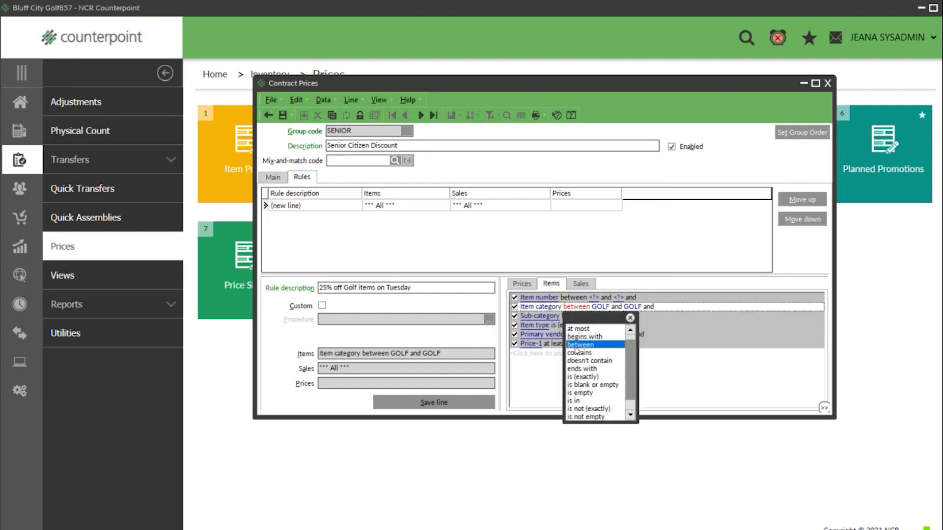
{"action": "left_click", "coordinate": [581, 409]}
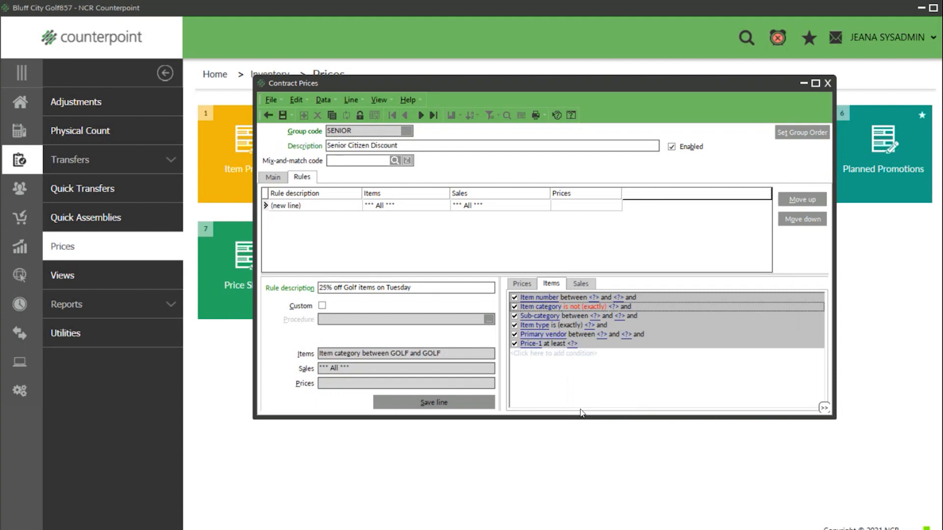
{"action": "right_click", "coordinate": [594, 384]}
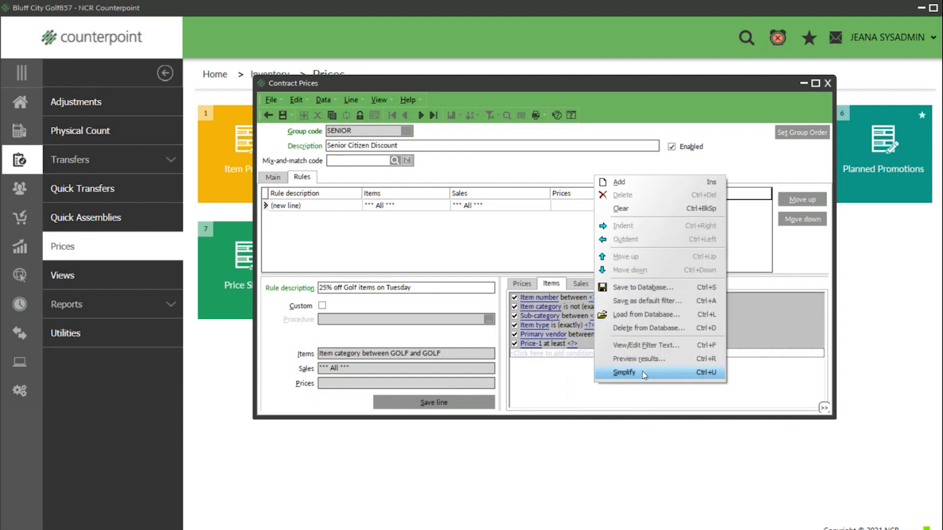
{"action": "left_click", "coordinate": [643, 375]}
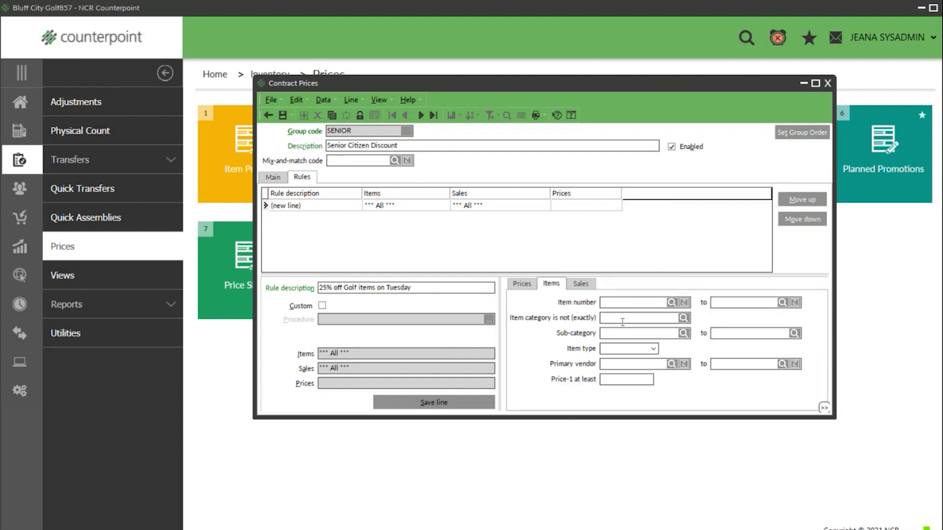
{"action": "type", "text": "GOLF"}
- Set the category condition to 'is (exactly)' GOLF and revert to simple fields
{"action": "right_click", "coordinate": [689, 392]}
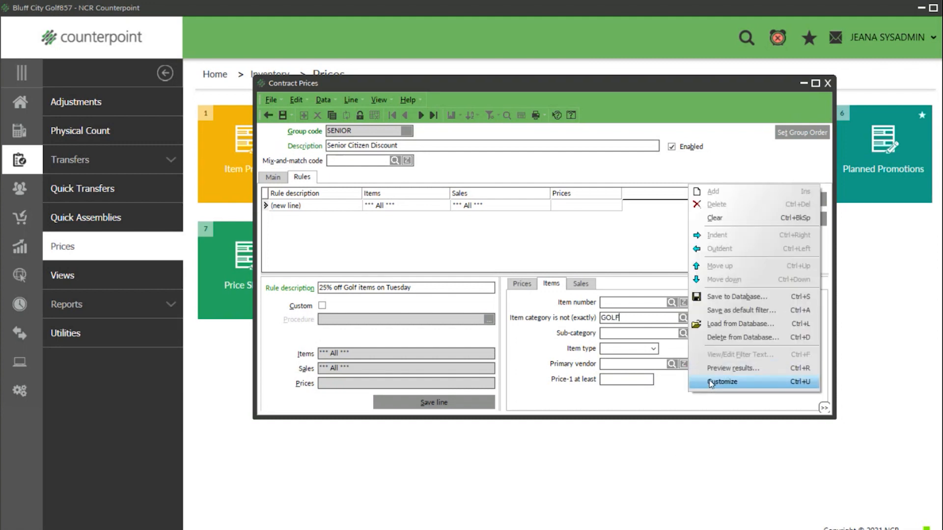
{"action": "left_click", "coordinate": [709, 381]}
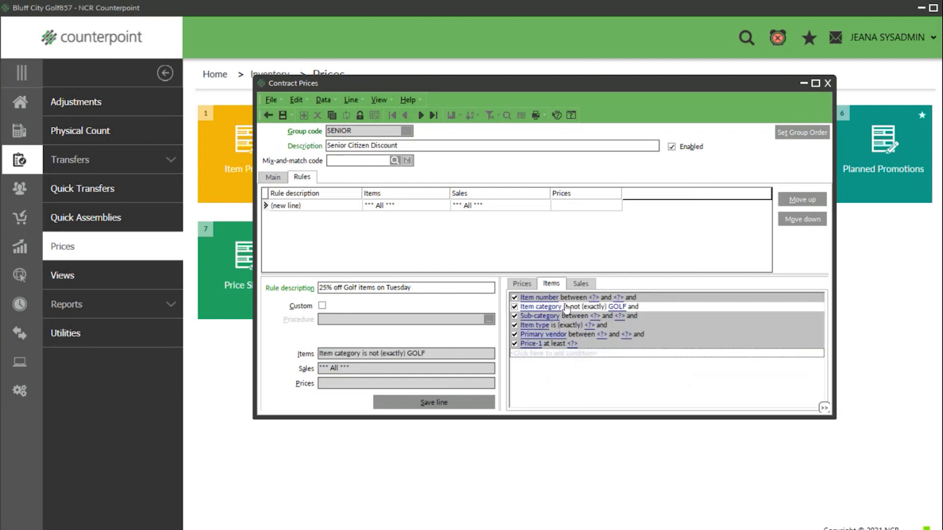
{"action": "left_click", "coordinate": [567, 307]}
{"action": "left_click", "coordinate": [580, 364]}
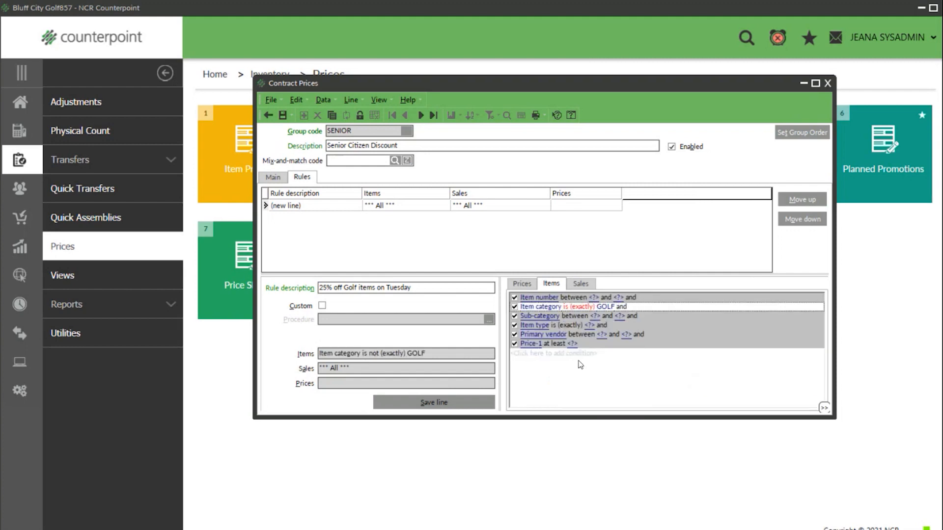
{"action": "right_click", "coordinate": [606, 385]}
{"action": "left_click", "coordinate": [638, 367]}
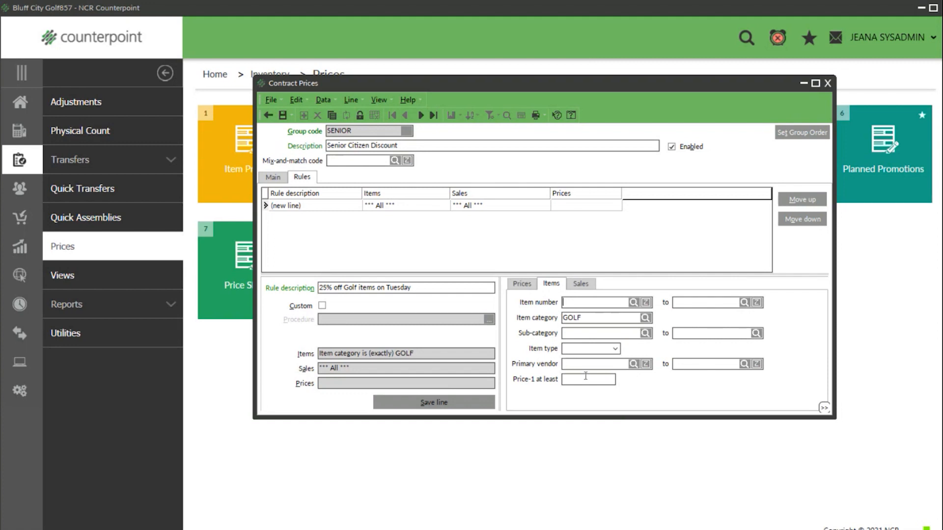
{"action": "left_click", "coordinate": [584, 285]}
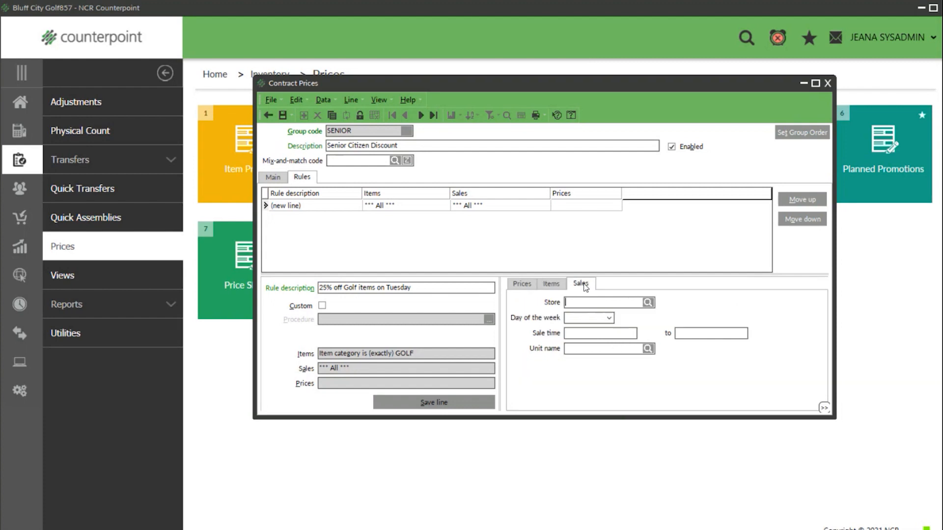
- Restrict the rule to Tuesday, 5:00 PM to 9:00 PM, save it, and close Contract Prices
{"action": "left_click", "coordinate": [609, 318]}
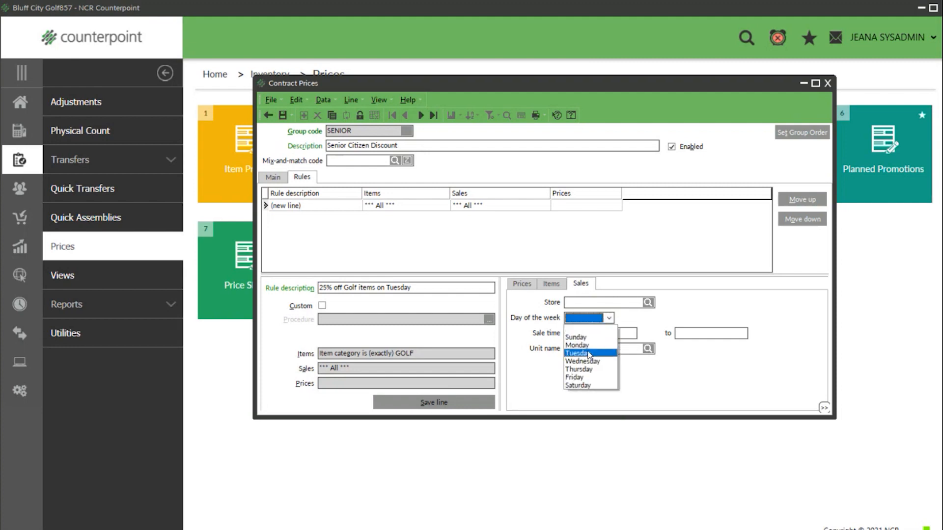
{"action": "left_click", "coordinate": [581, 354]}
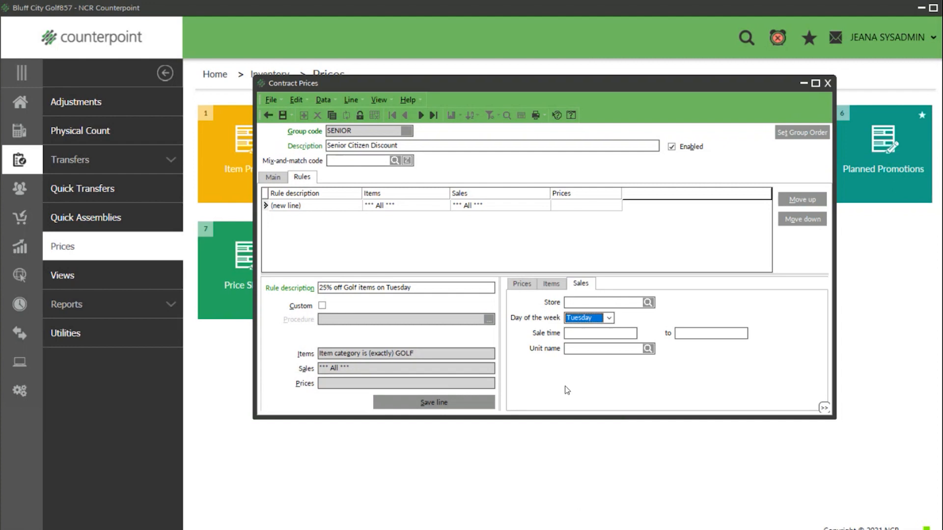
{"action": "left_click", "coordinate": [592, 333]}
{"action": "type", "text": "5p"}
{"action": "key", "text": "Tab"}
{"action": "type", "text": "9p"}
{"action": "key", "text": "Tab"}
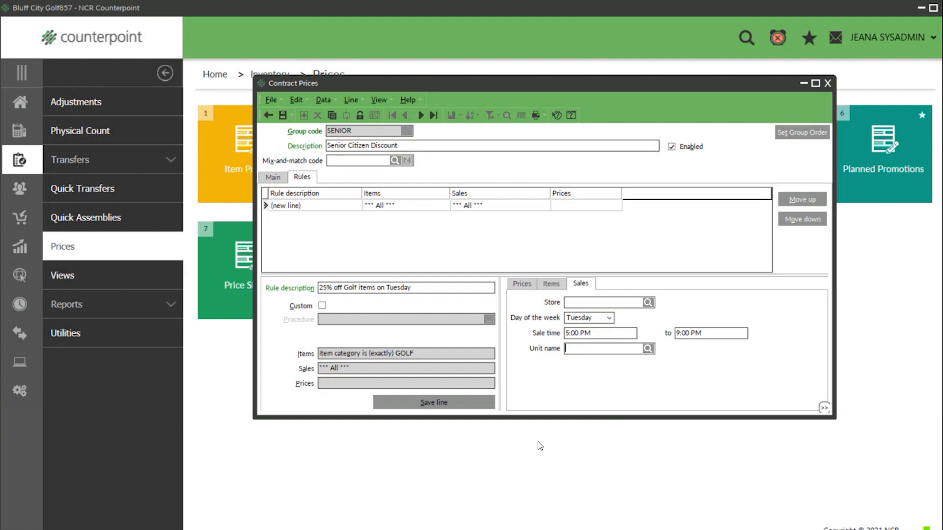
{"action": "left_click", "coordinate": [283, 115]}
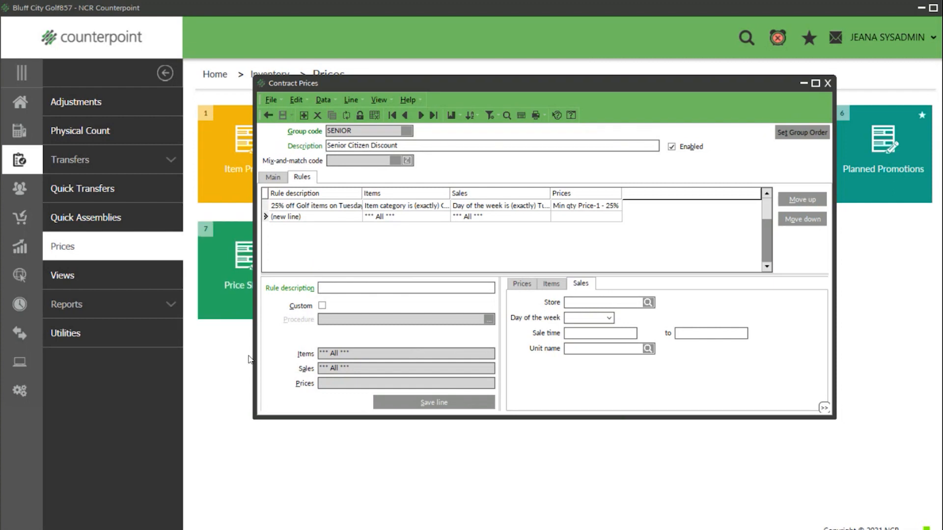
{"action": "left_click", "coordinate": [828, 84]}
- Price-test Custom Golf Tees for the senior customer at the default date
{"action": "left_click", "coordinate": [108, 331]}
{"action": "left_click", "coordinate": [768, 148]}
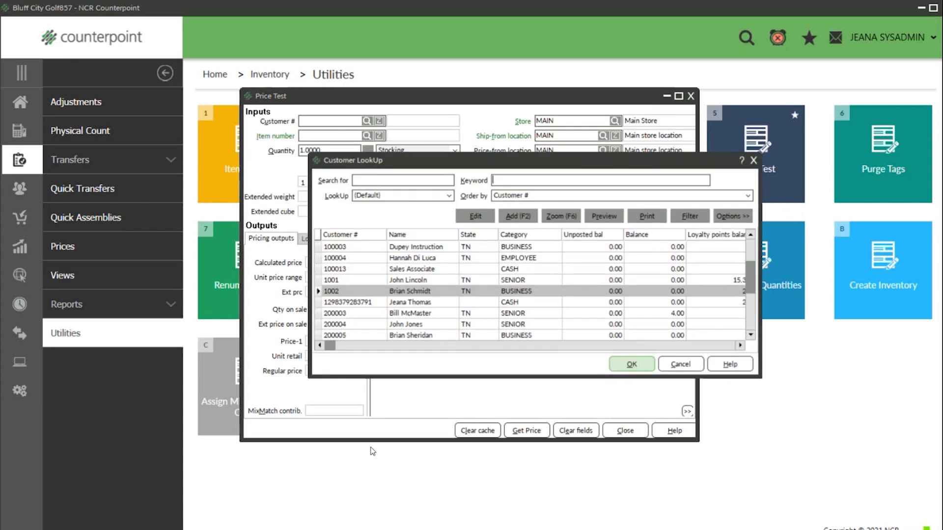
{"action": "left_click", "coordinate": [413, 312]}
{"action": "left_click", "coordinate": [632, 364]}
{"action": "left_click", "coordinate": [367, 135]}
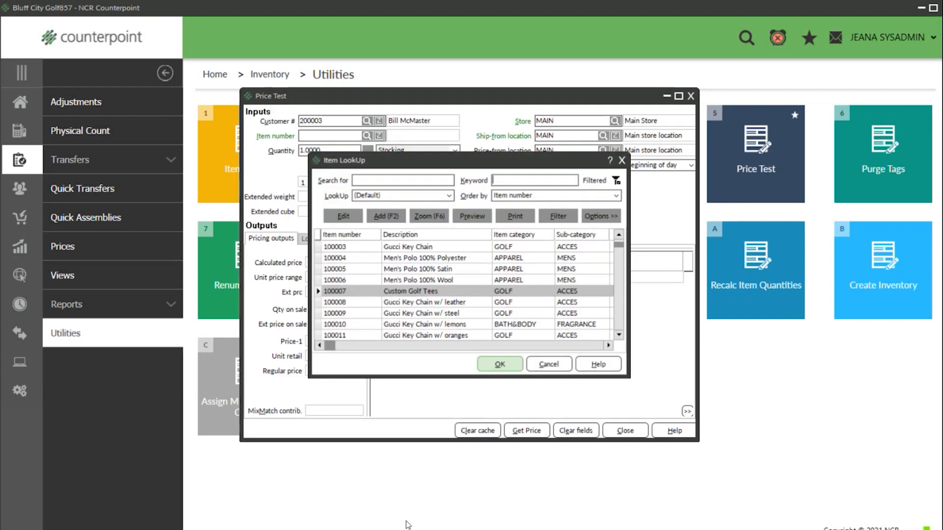
{"action": "left_click", "coordinate": [508, 364]}
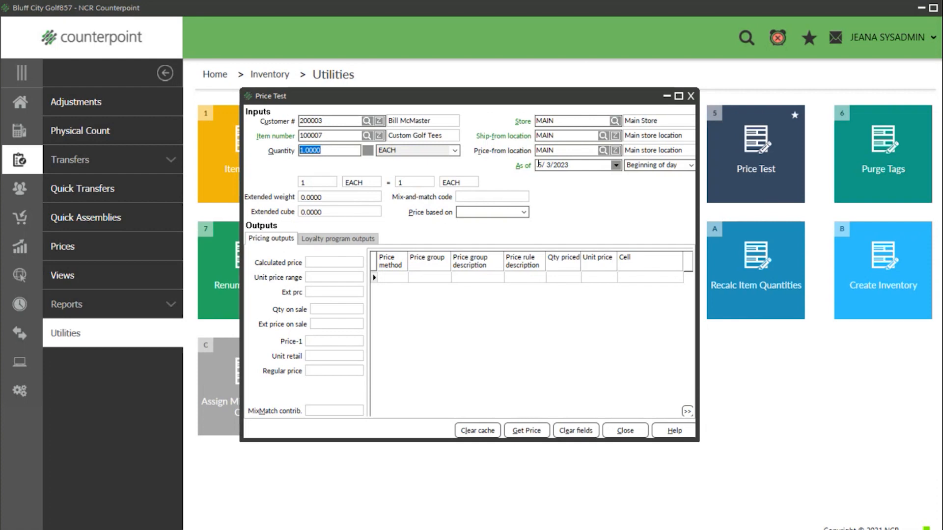
{"action": "left_click", "coordinate": [523, 434]}
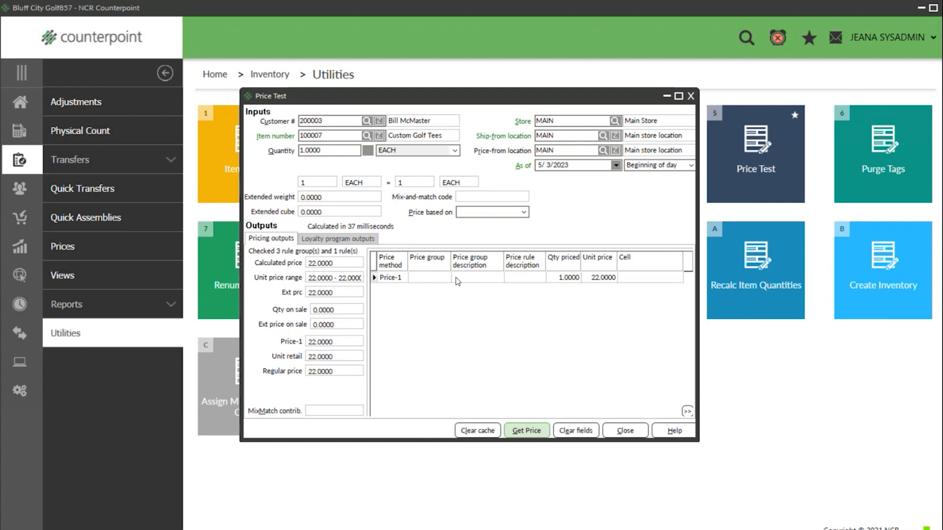
- Re-price as of 5/9/2023 at 6:00PM, getting 16.50, then close the test
{"action": "left_click", "coordinate": [616, 165]}
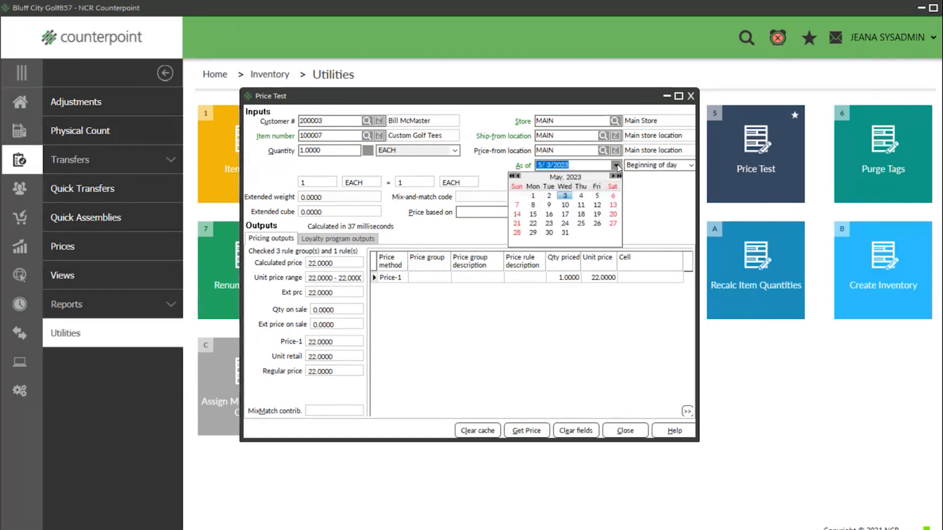
{"action": "left_click", "coordinate": [552, 206]}
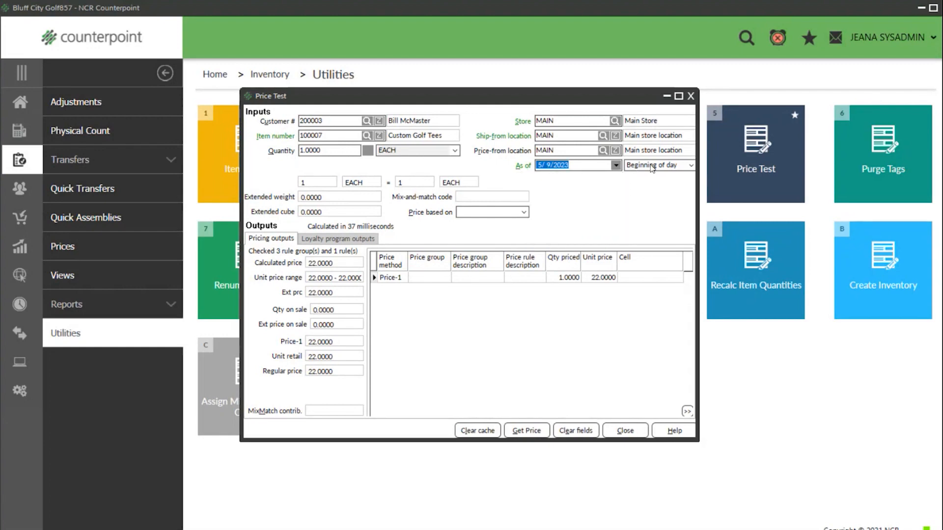
{"action": "left_click", "coordinate": [529, 432]}
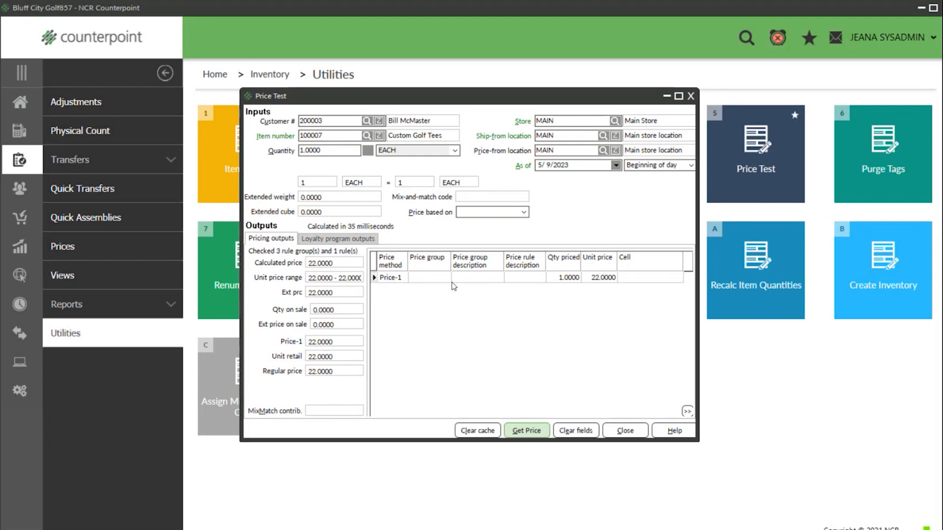
{"action": "left_click", "coordinate": [689, 166]}
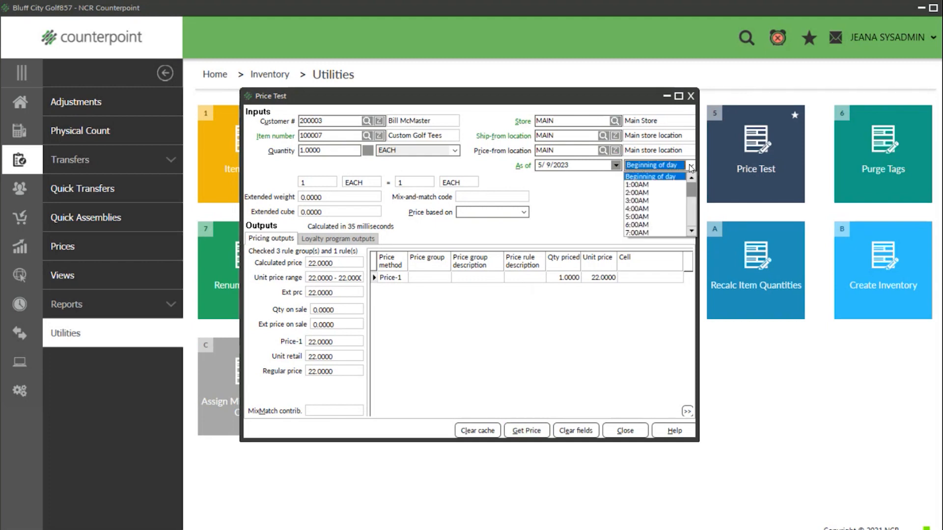
{"action": "scroll", "coordinate": [651, 209], "scroll_direction": "down", "scroll_amount": 4}
{"action": "scroll", "coordinate": [651, 207], "scroll_direction": "down", "scroll_amount": 1}
{"action": "left_click", "coordinate": [651, 210]}
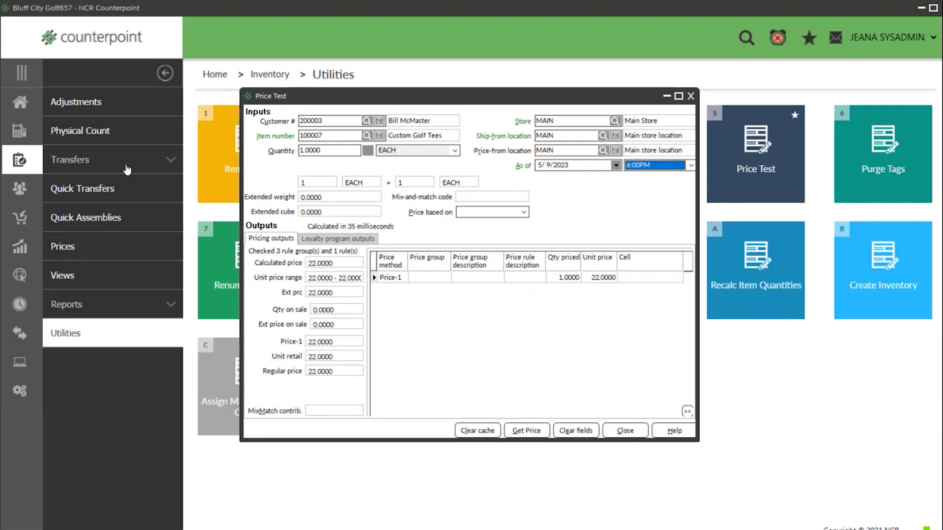
{"action": "left_click", "coordinate": [518, 436]}
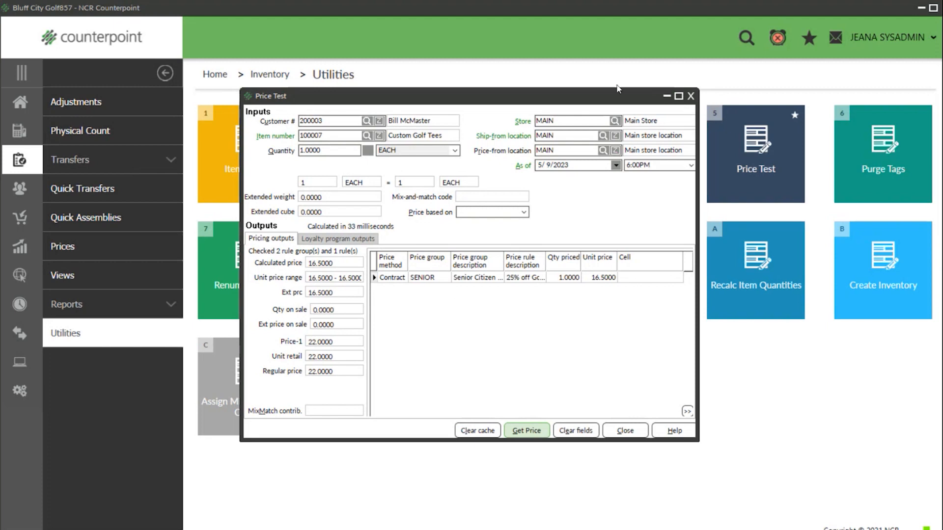
{"action": "left_click", "coordinate": [690, 97]}
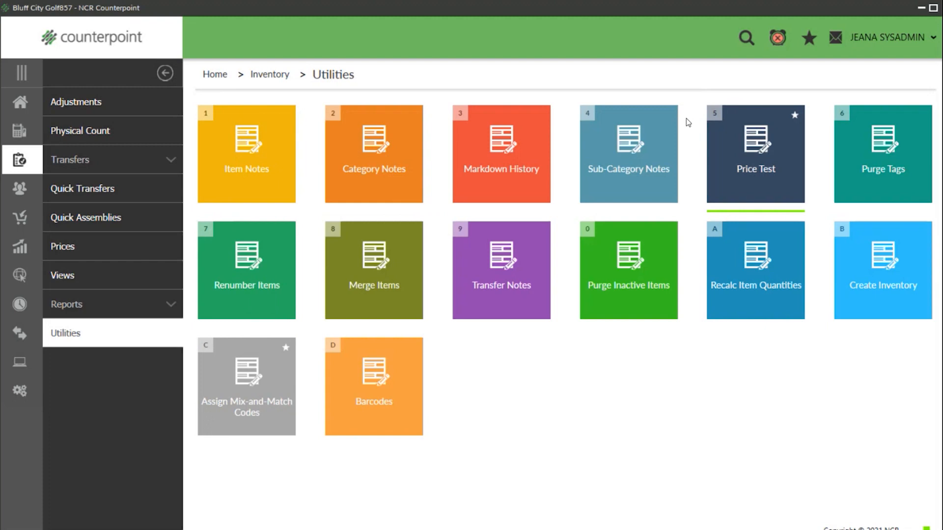
- Reopen Contract Prices from Home > Inventory > Prices
{"action": "left_click", "coordinate": [20, 103]}
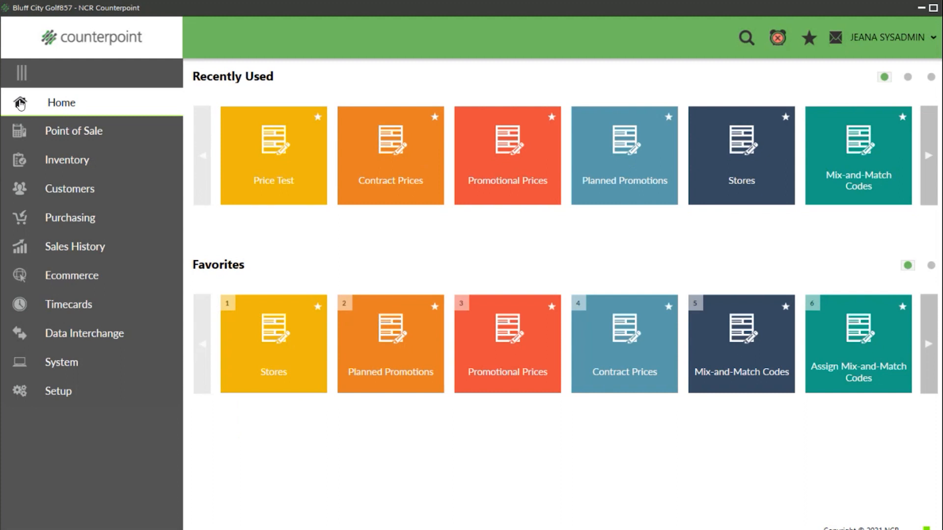
{"action": "left_click", "coordinate": [80, 162]}
{"action": "left_click", "coordinate": [149, 249]}
{"action": "left_click", "coordinate": [767, 169]}
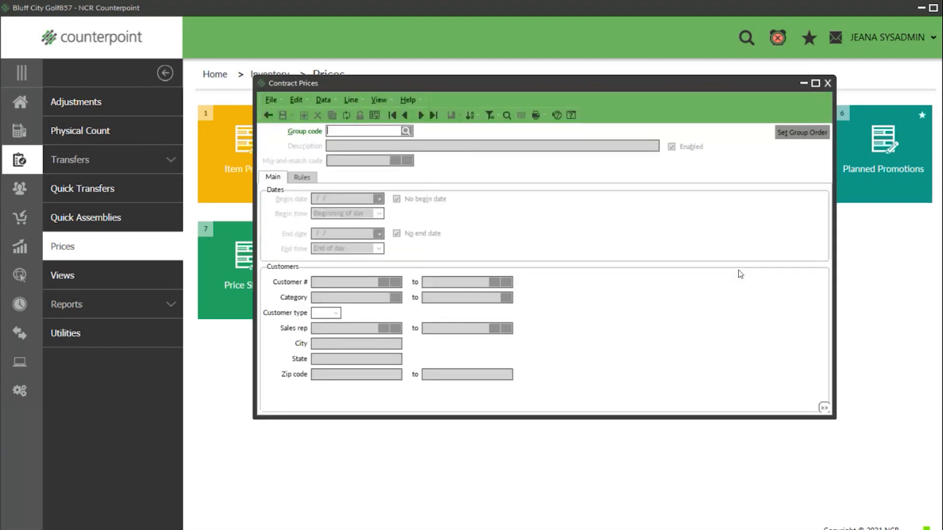
- Review the price group order, discard the changes, and load the EMPLOYEE price group
{"action": "left_click", "coordinate": [795, 136]}
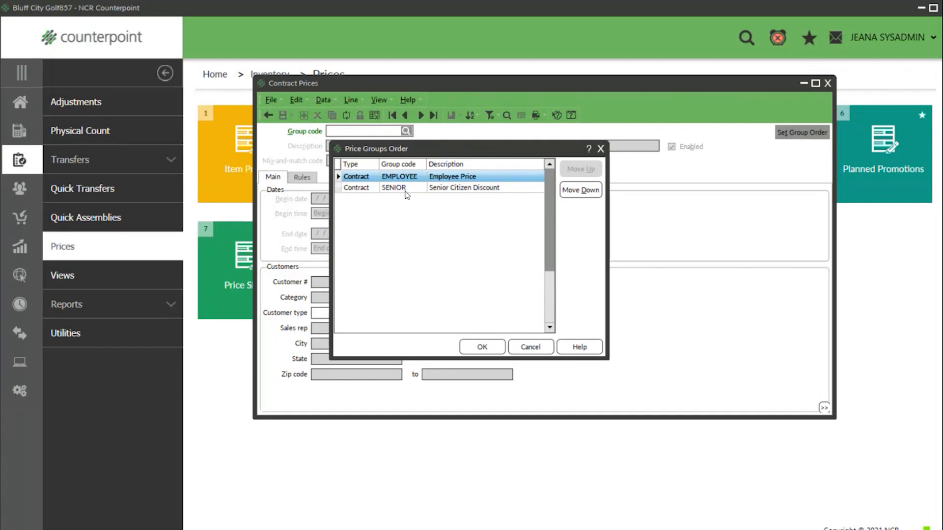
{"action": "left_click", "coordinate": [576, 195]}
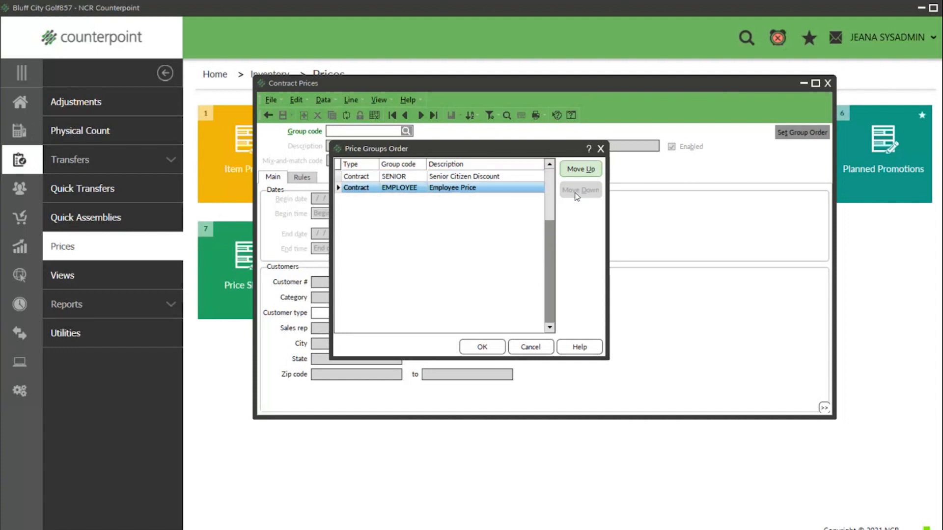
{"action": "left_click", "coordinate": [581, 169]}
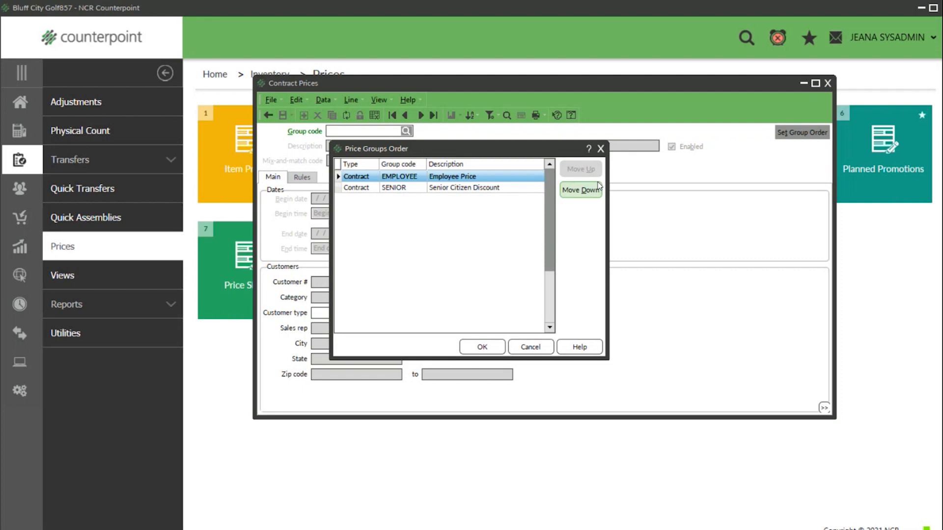
{"action": "left_click", "coordinate": [605, 149]}
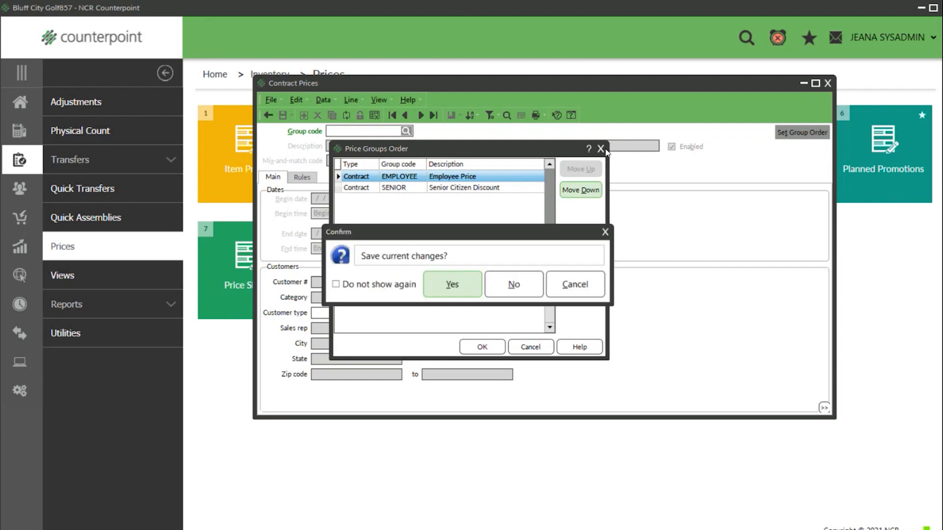
{"action": "left_click", "coordinate": [514, 284]}
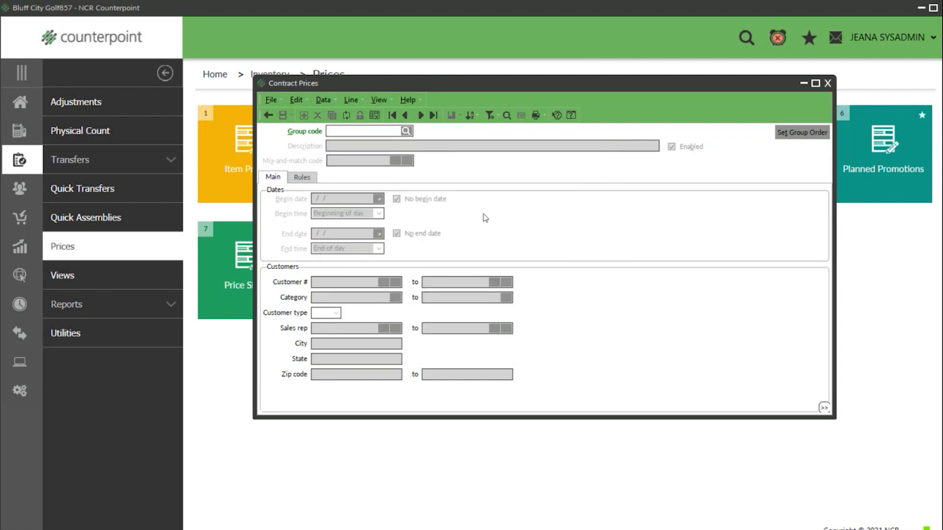
{"action": "left_click", "coordinate": [421, 117]}
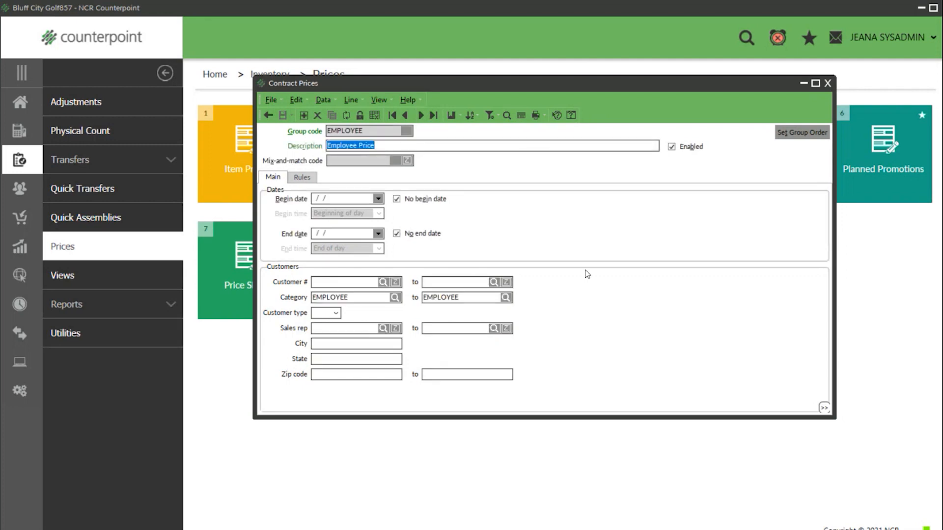
- Toggle the EMPLOYEE price group off and back on, then save it
{"action": "left_click", "coordinate": [672, 147]}
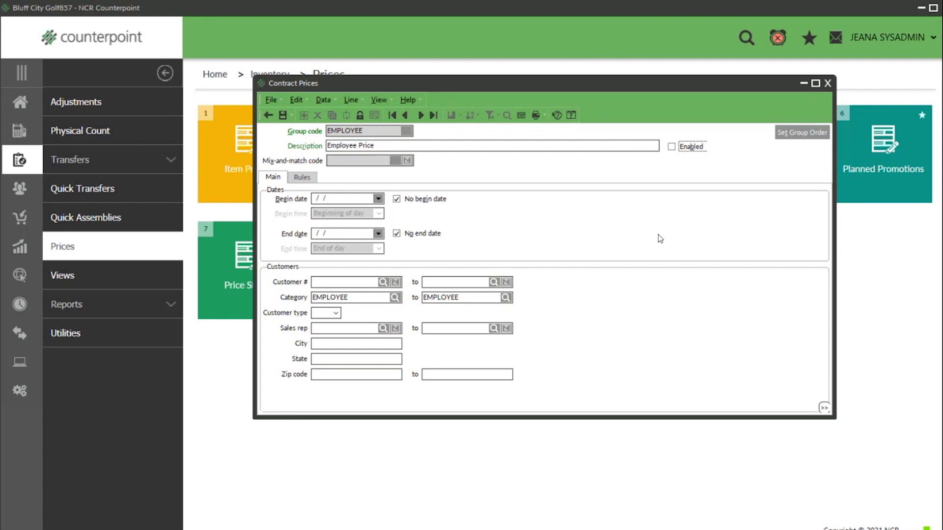
{"action": "left_click", "coordinate": [672, 147]}
{"action": "left_click", "coordinate": [282, 115]}
- Check the price group order again and start a blank contract price record
{"action": "left_click", "coordinate": [794, 134]}
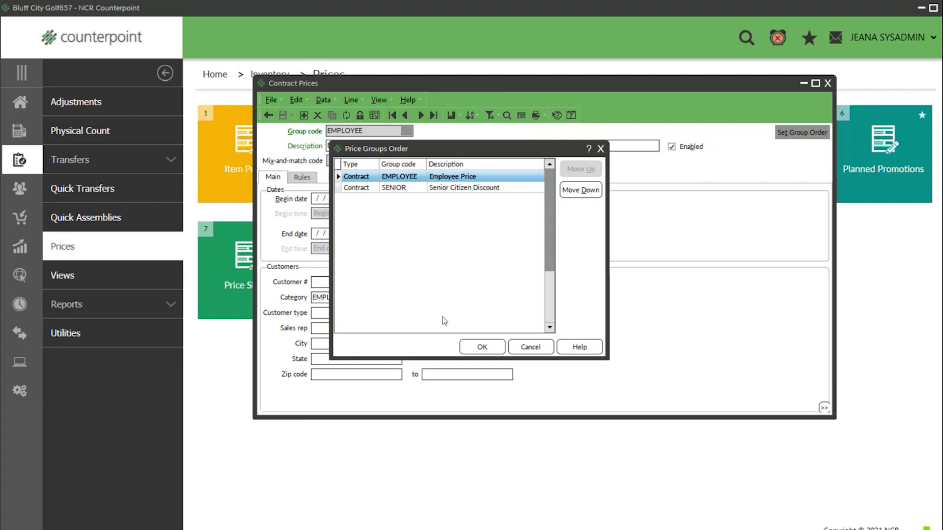
{"action": "left_click", "coordinate": [601, 148]}
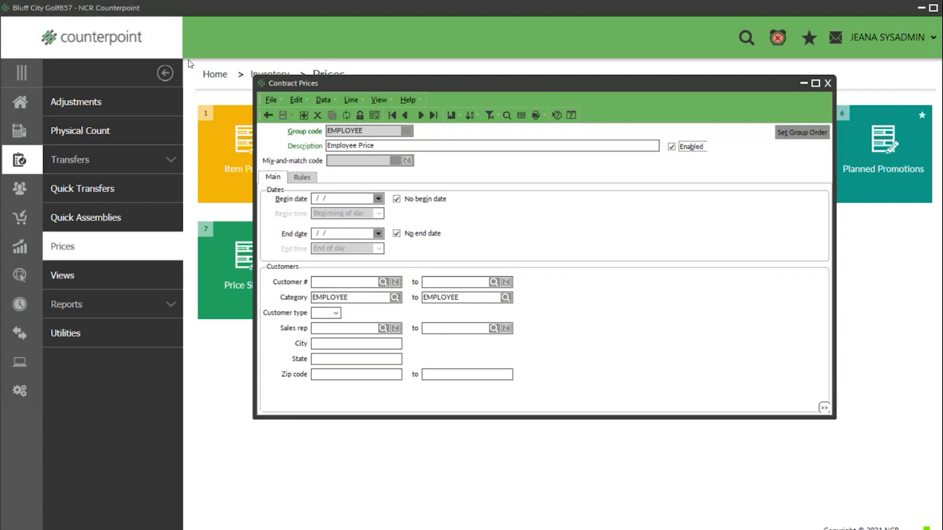
{"action": "left_click", "coordinate": [304, 115]}
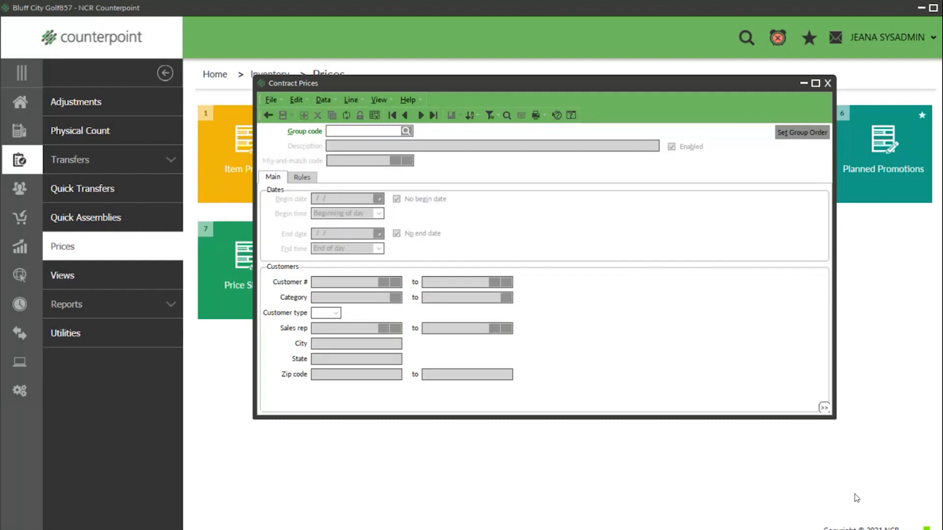
- Enter group code BOOKS with description 'Book Sale'
{"action": "type", "text": "BOOKS"}
{"action": "key", "text": "Tab"}
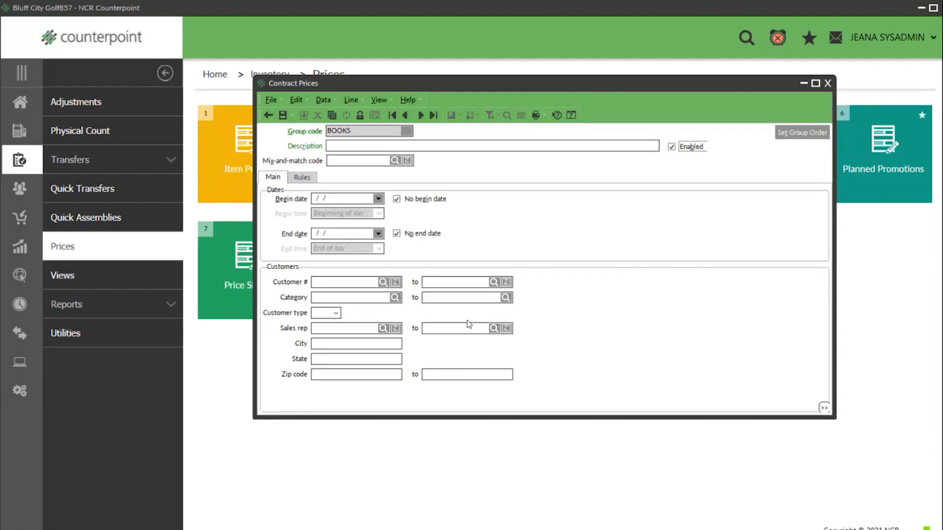
{"action": "left_click", "coordinate": [360, 143]}
{"action": "type", "text": "Book Sale"}
{"action": "key", "text": "Tab"}
- Create mix-and-match code BOOKS described 'Books' and assign it to the group
{"action": "left_click", "coordinate": [349, 160]}
{"action": "left_click", "coordinate": [395, 160]}
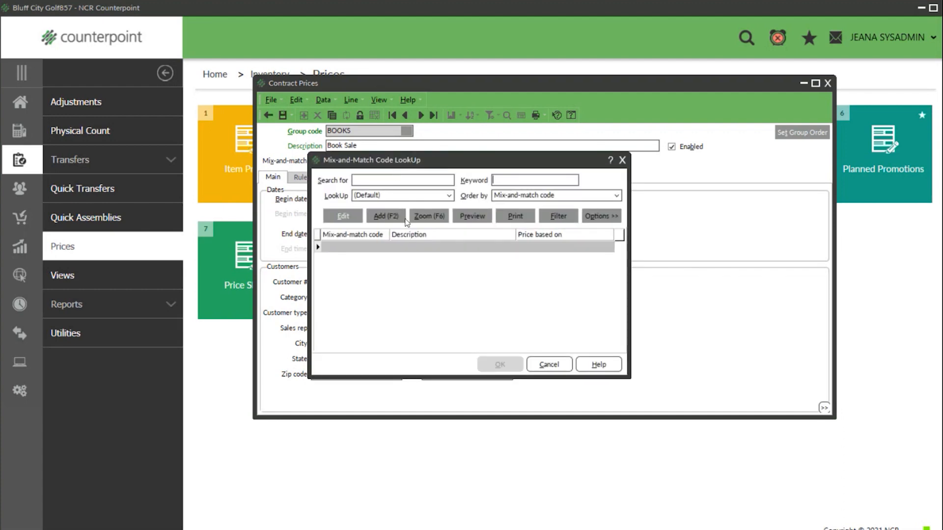
{"action": "left_click", "coordinate": [388, 220]}
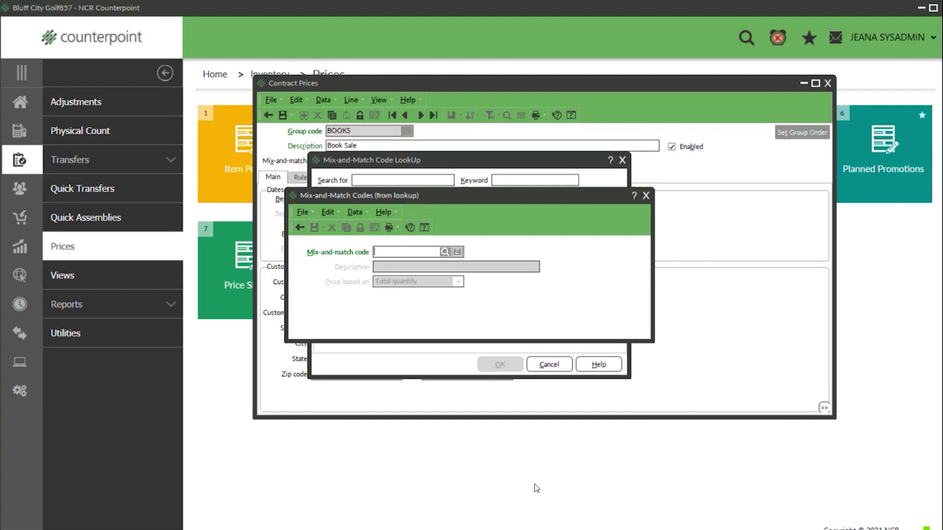
{"action": "type", "text": "BOOKS"}
{"action": "key", "text": "Tab"}
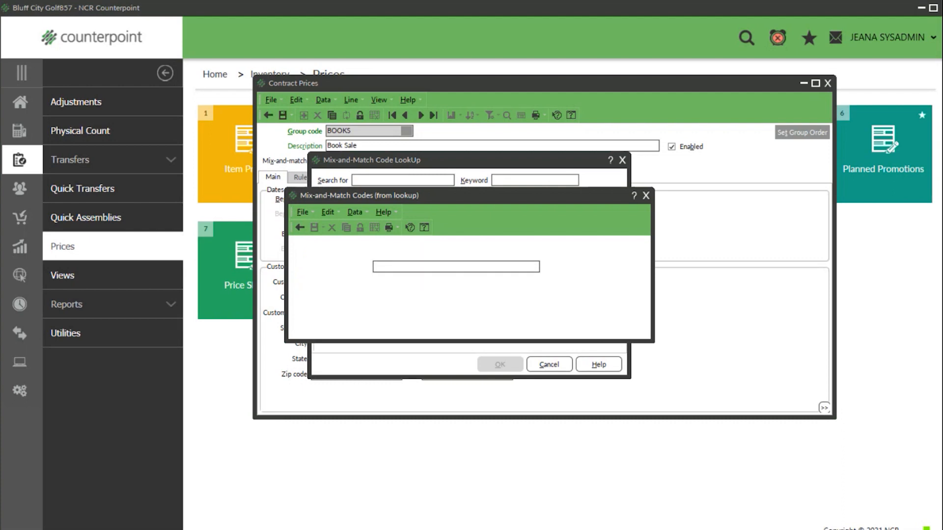
{"action": "type", "text": "Books"}
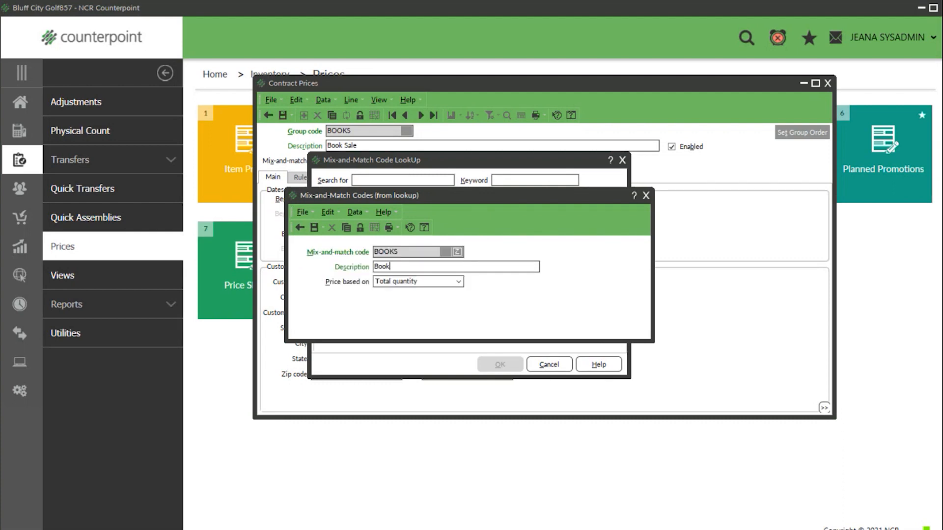
{"action": "left_click", "coordinate": [314, 227]}
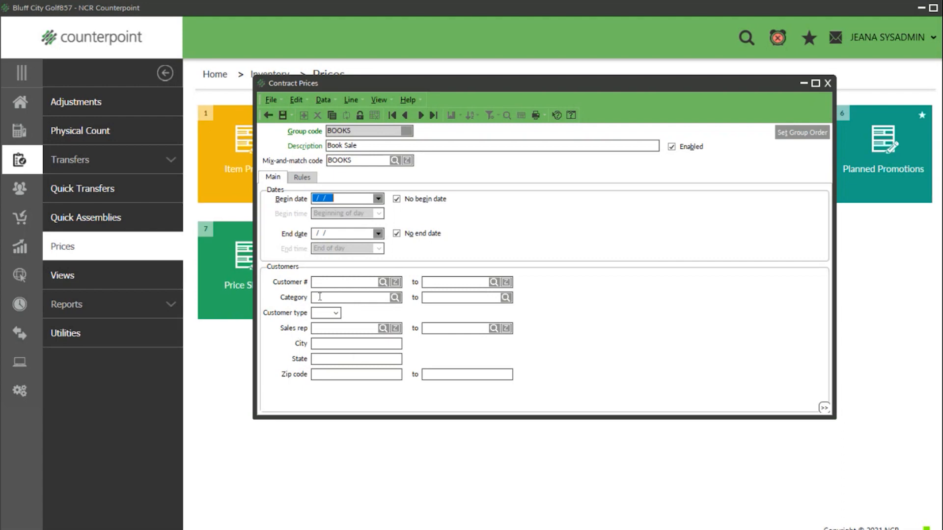
- Add rule 'BOGO Books' with a first price break at quantity 1 based on Price-1
{"action": "left_click", "coordinate": [302, 177]}
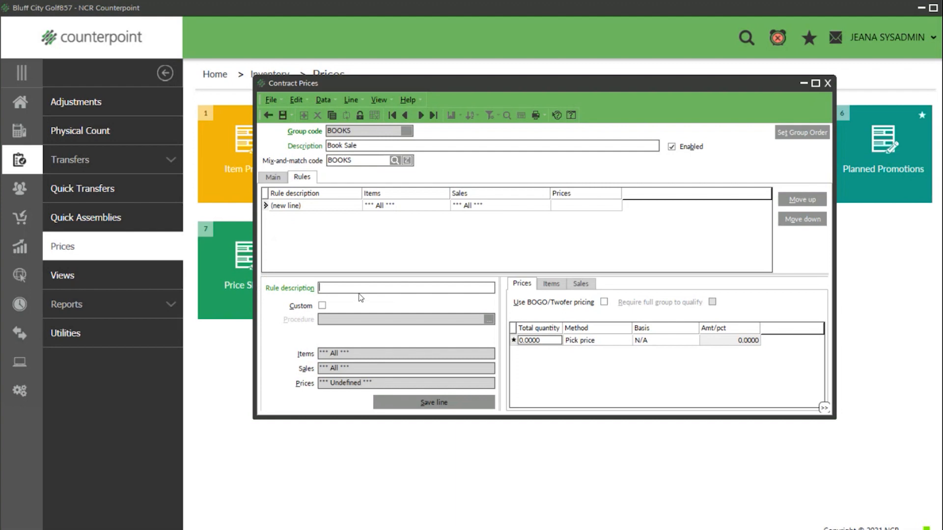
{"action": "type", "text": "BOGO Books"}
{"action": "left_click", "coordinate": [539, 340]}
{"action": "type", "text": "1"}
{"action": "key", "text": "Tab"}
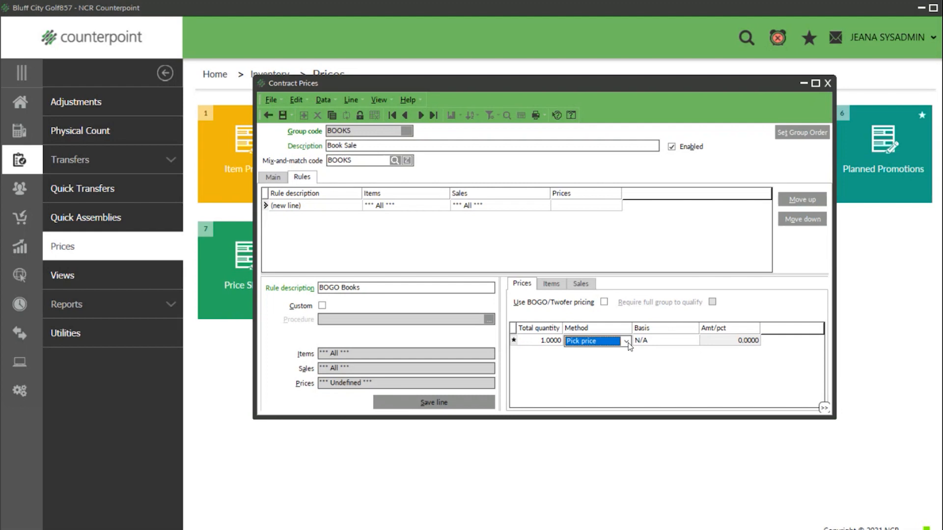
{"action": "left_click", "coordinate": [662, 341]}
{"action": "left_click", "coordinate": [693, 343]}
{"action": "left_click", "coordinate": [668, 368]}
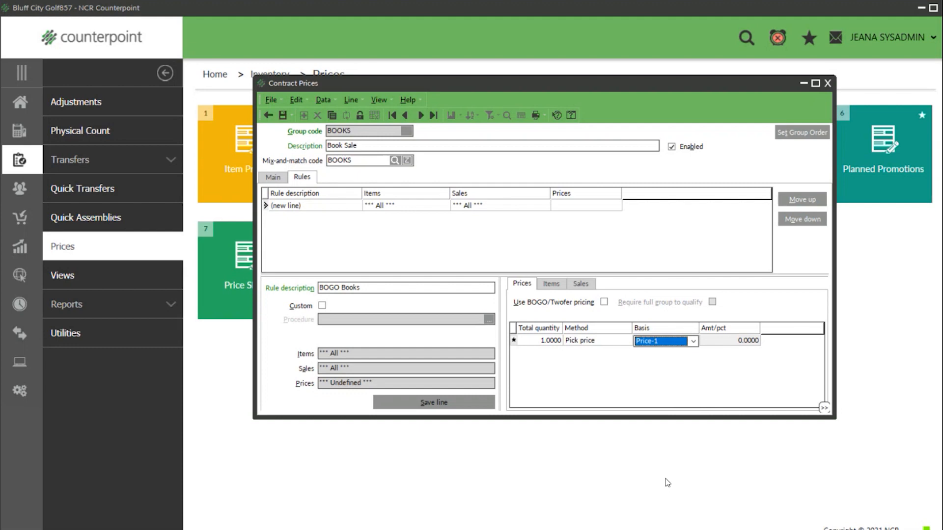
{"action": "key", "text": "Down"}
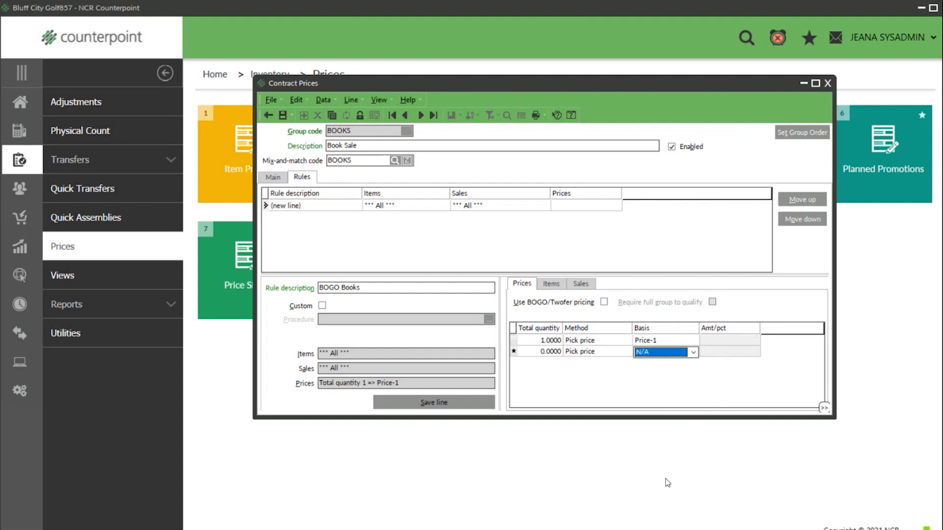
- Add a second price break at quantity 2 with a fixed price of 0
{"action": "left_click", "coordinate": [540, 352]}
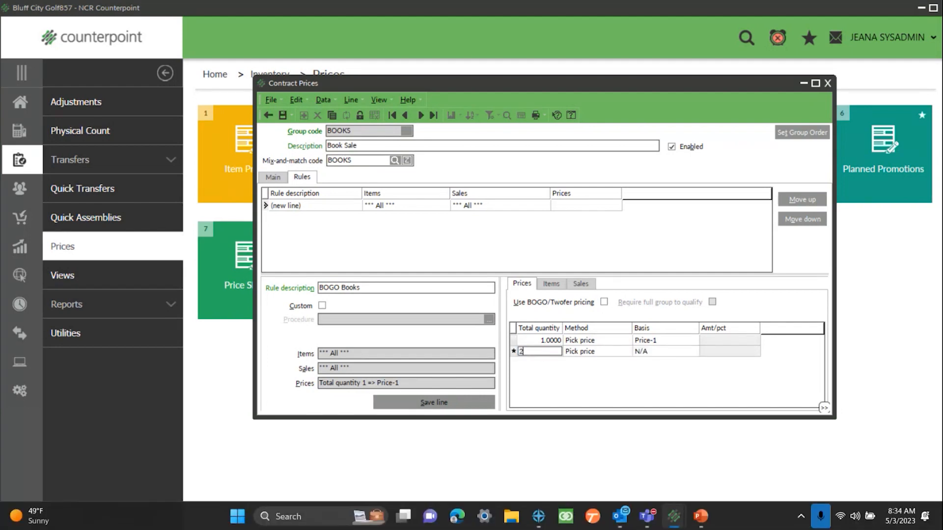
{"action": "type", "text": "2"}
{"action": "key", "text": "Tab"}
{"action": "key", "text": "Down"}
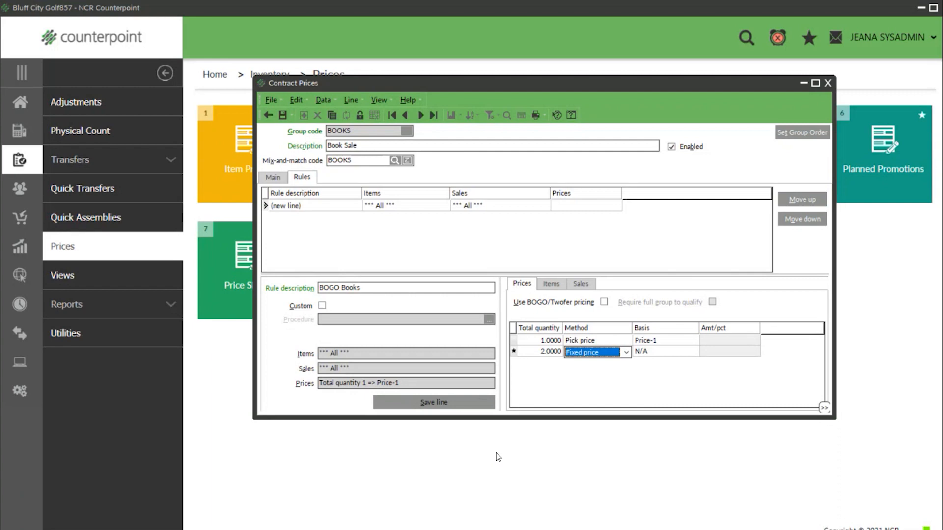
{"action": "left_click", "coordinate": [645, 355]}
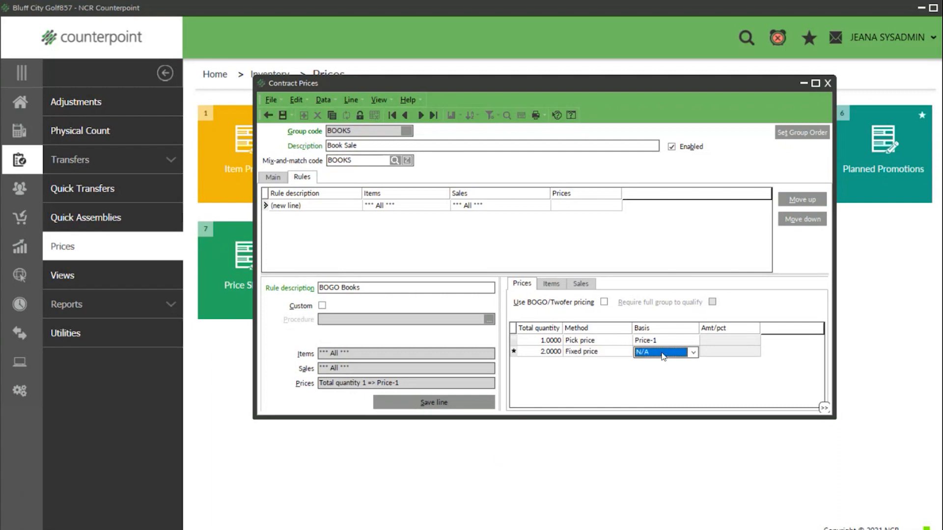
{"action": "left_click", "coordinate": [717, 357]}
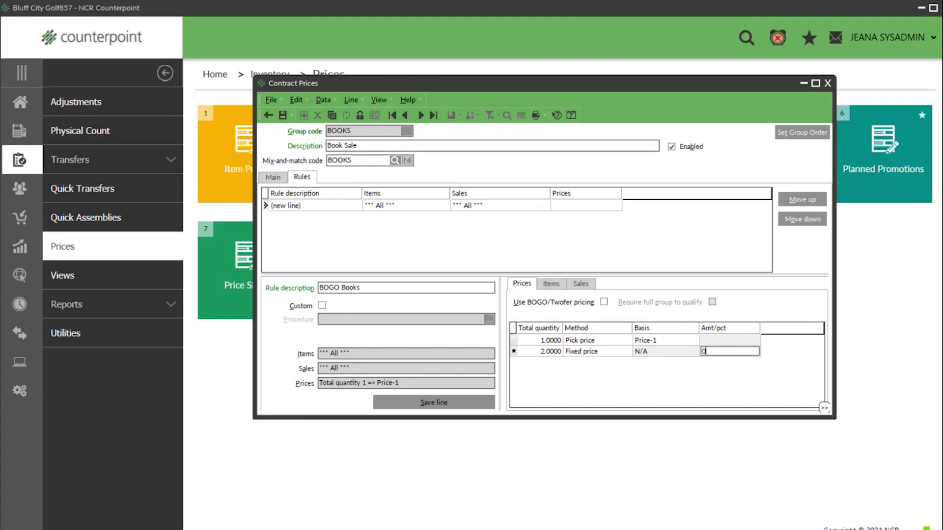
- Turn on BOGO/Twofer and Require full group, check the BOOKS item criteria, and save
{"action": "left_click", "coordinate": [603, 302]}
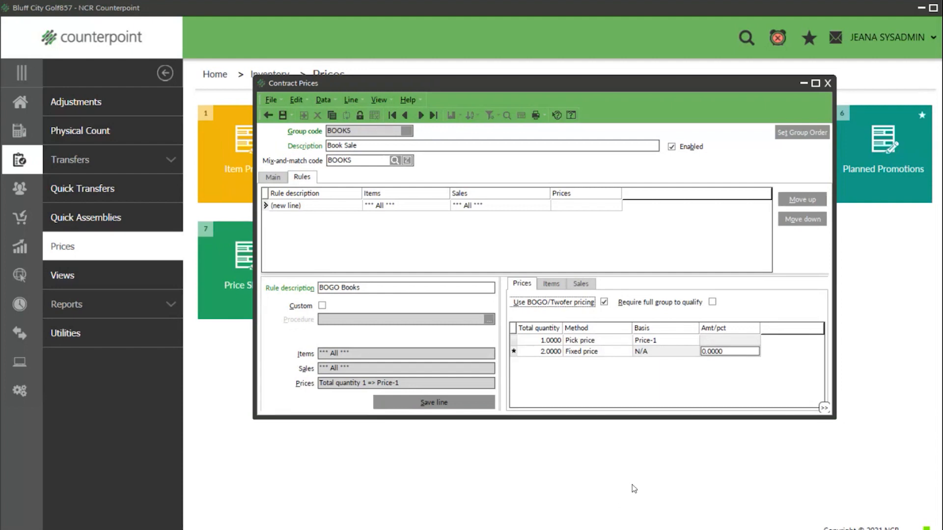
{"action": "left_click", "coordinate": [712, 302]}
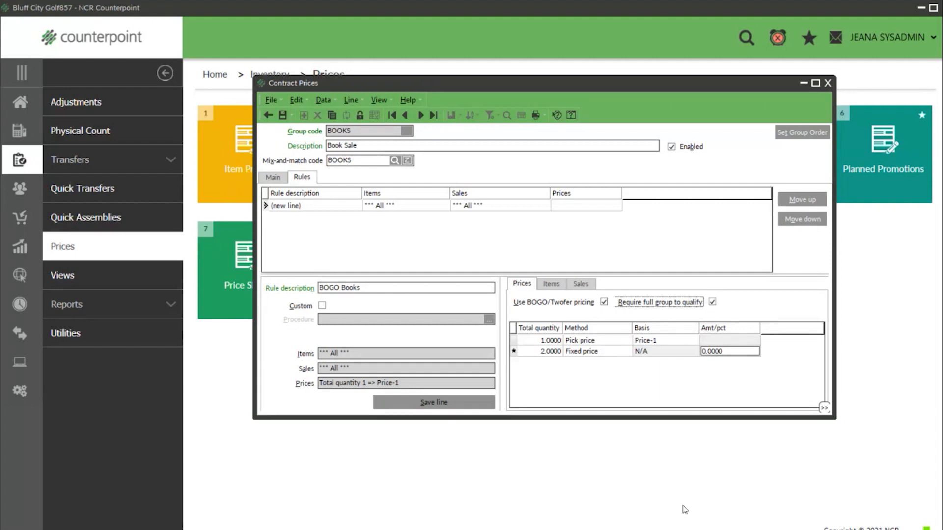
{"action": "left_click", "coordinate": [550, 283]}
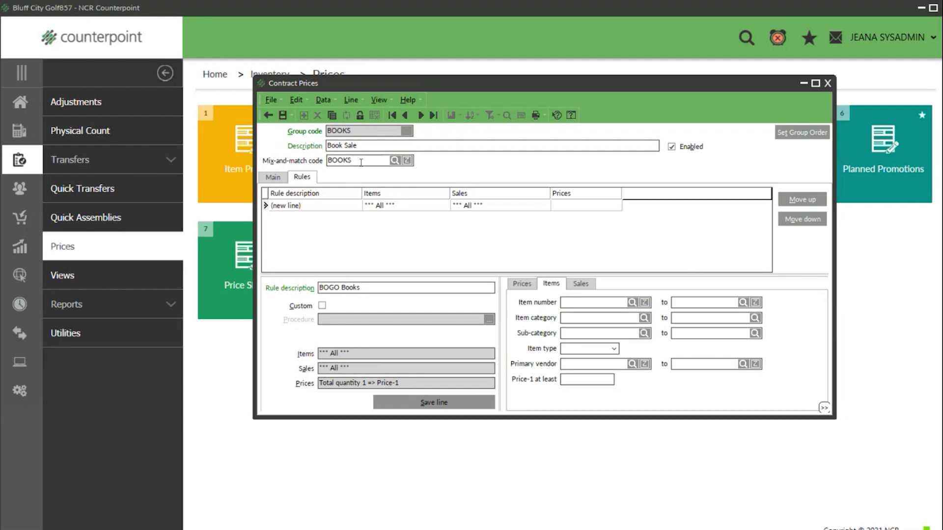
{"action": "left_click_drag", "start_coordinate": [363, 160], "coordinate": [300, 160]}
{"action": "left_click", "coordinate": [283, 116]}
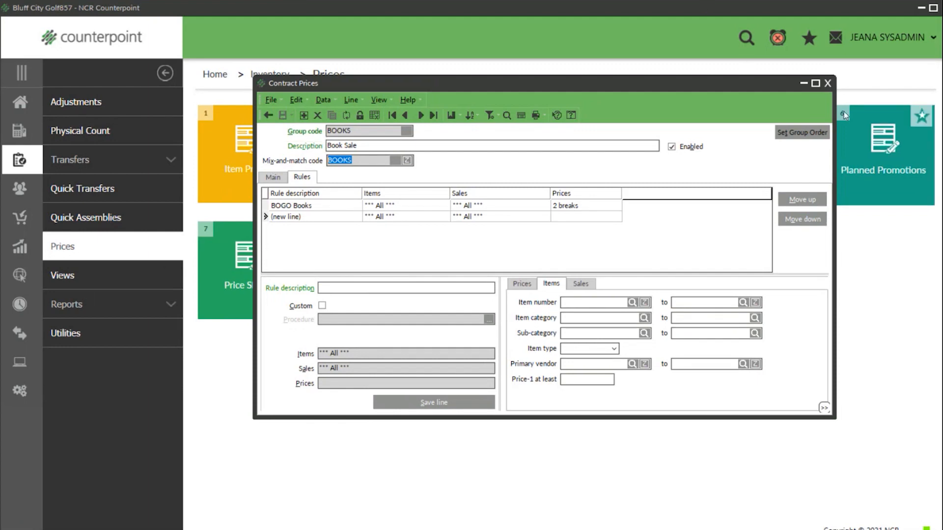
- Close Contract Prices and return to the Inventory area
{"action": "left_click", "coordinate": [828, 83]}
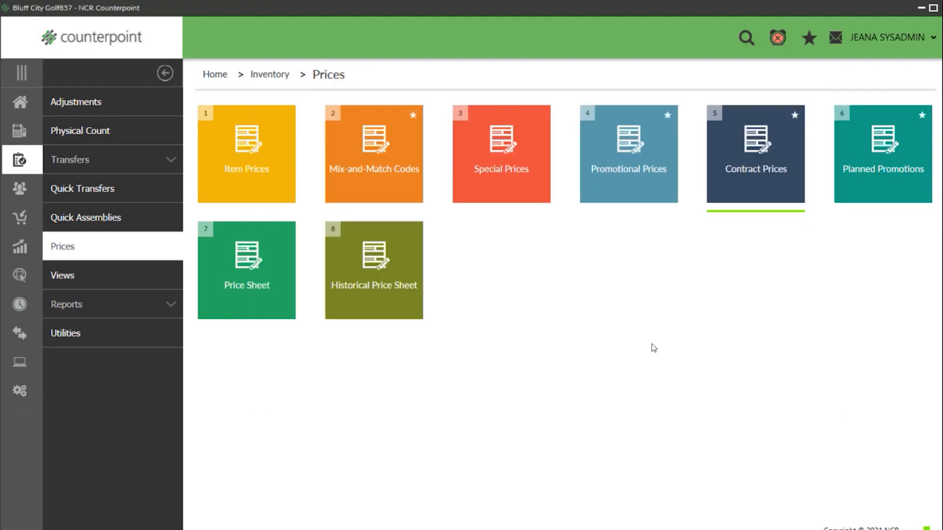
{"action": "left_click", "coordinate": [19, 103]}
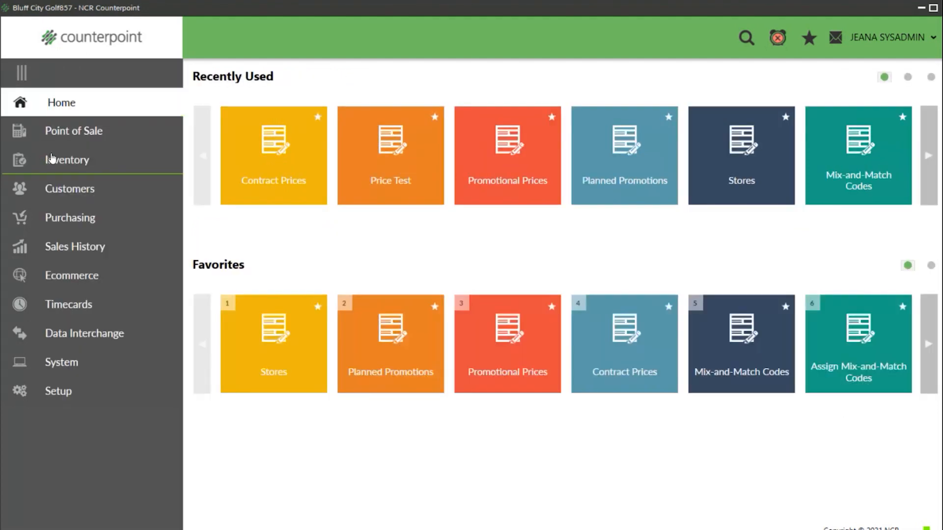
{"action": "left_click", "coordinate": [51, 159]}
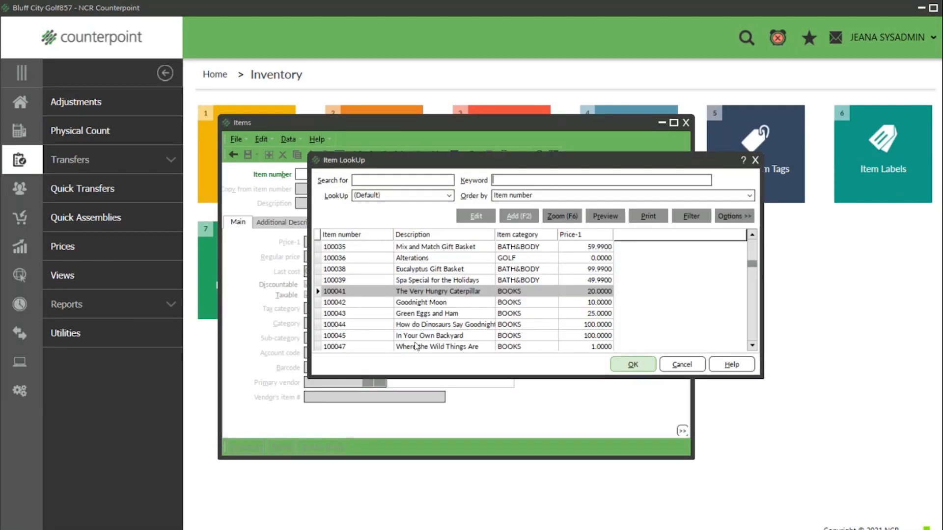
- Set item 100041's mix-and-match code to BOOKS, save, and switch to table view
{"action": "left_click", "coordinate": [629, 365]}
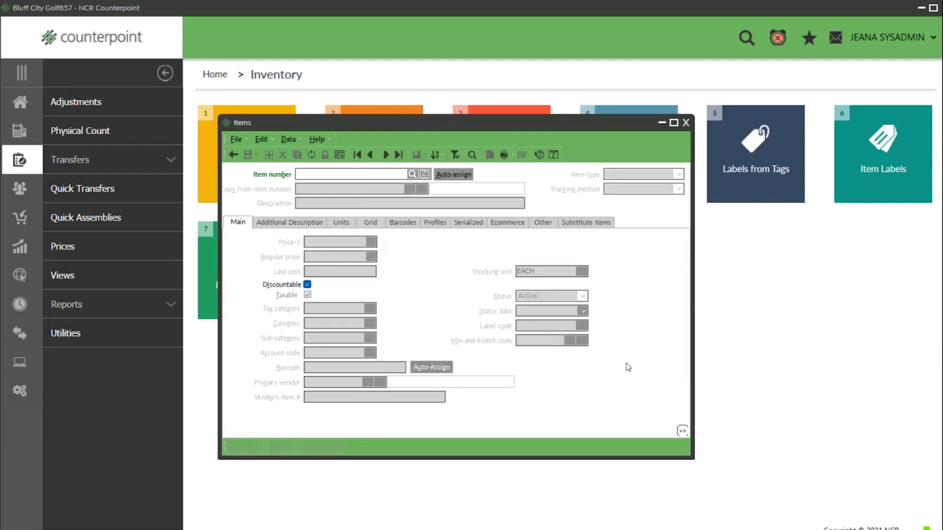
{"action": "left_click", "coordinate": [518, 340]}
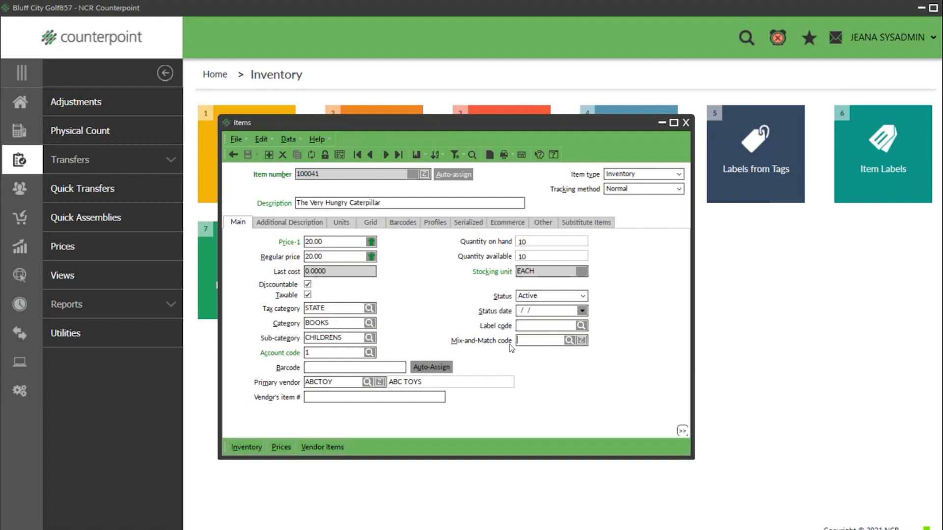
{"action": "left_click", "coordinate": [568, 340]}
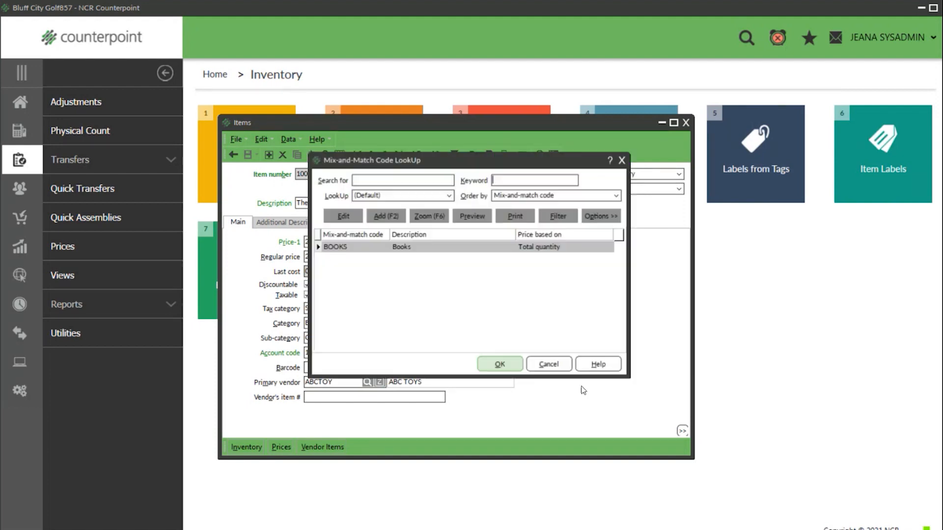
{"action": "left_click", "coordinate": [511, 362]}
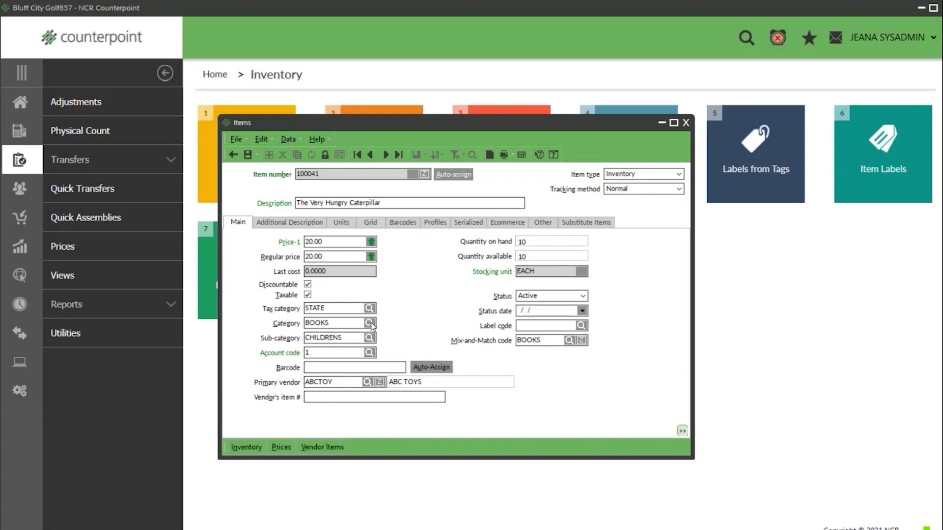
{"action": "left_click", "coordinate": [247, 154]}
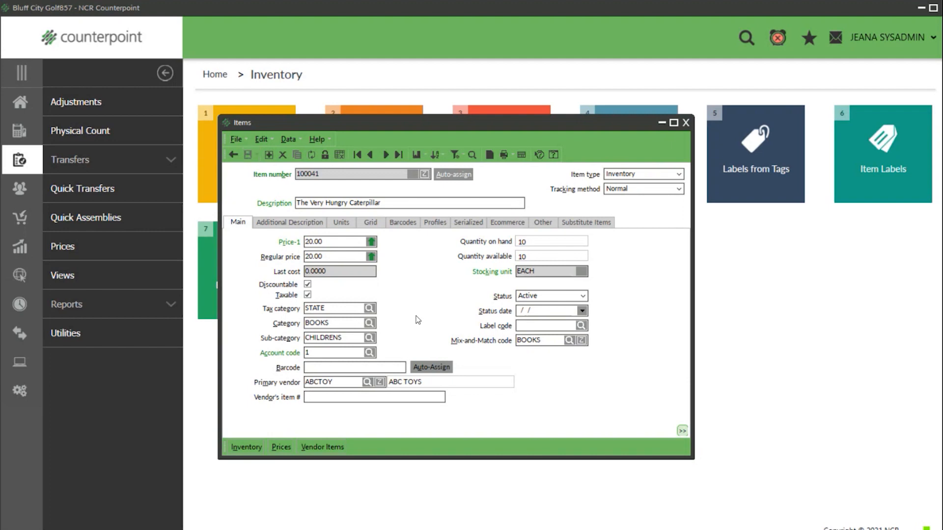
{"action": "left_click", "coordinate": [339, 155]}
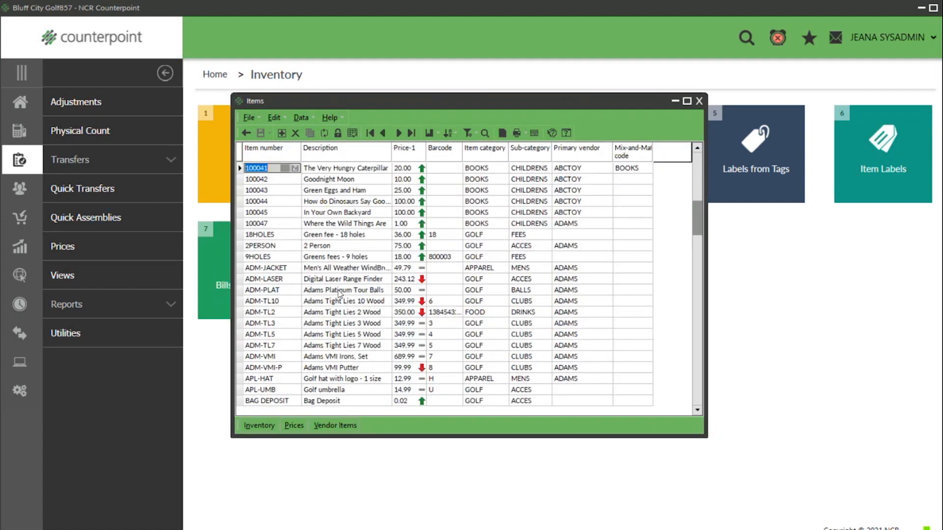
{"action": "left_click", "coordinate": [467, 132]}
{"action": "type", "text": "BOOKS"}
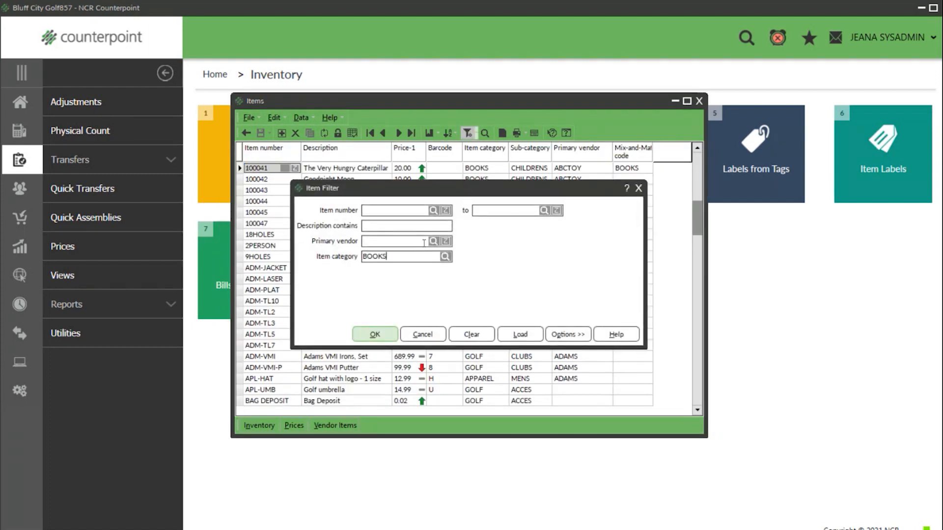
{"action": "left_click", "coordinate": [375, 335]}
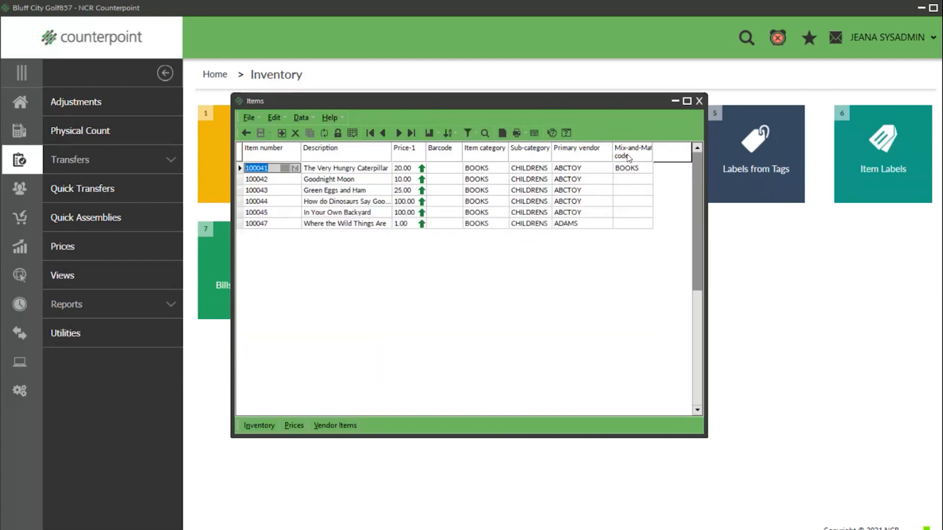
{"action": "right_click", "coordinate": [627, 157]}
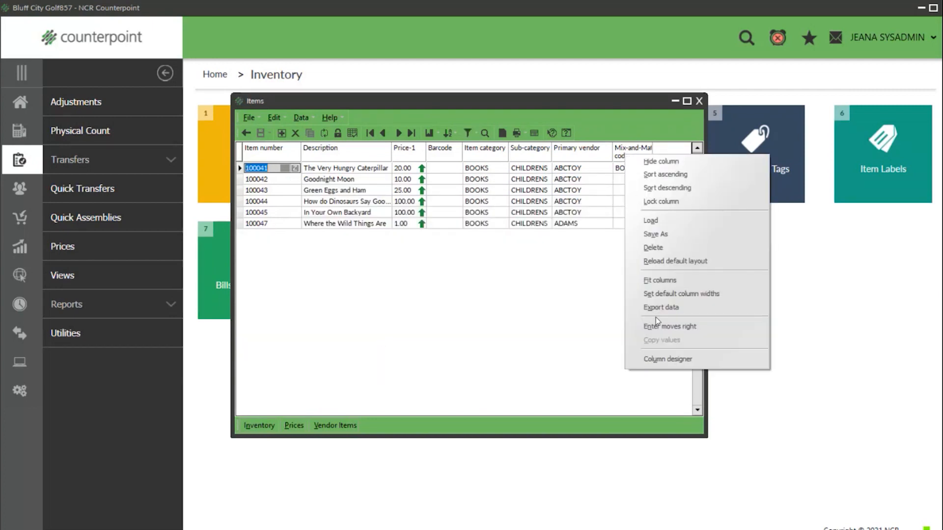
{"action": "left_click", "coordinate": [368, 317]}
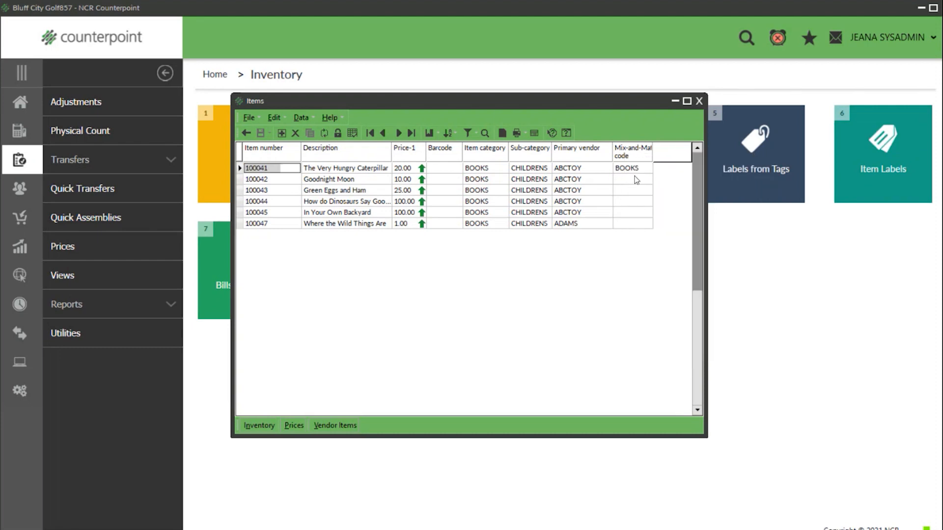
{"action": "left_click", "coordinate": [627, 225]}
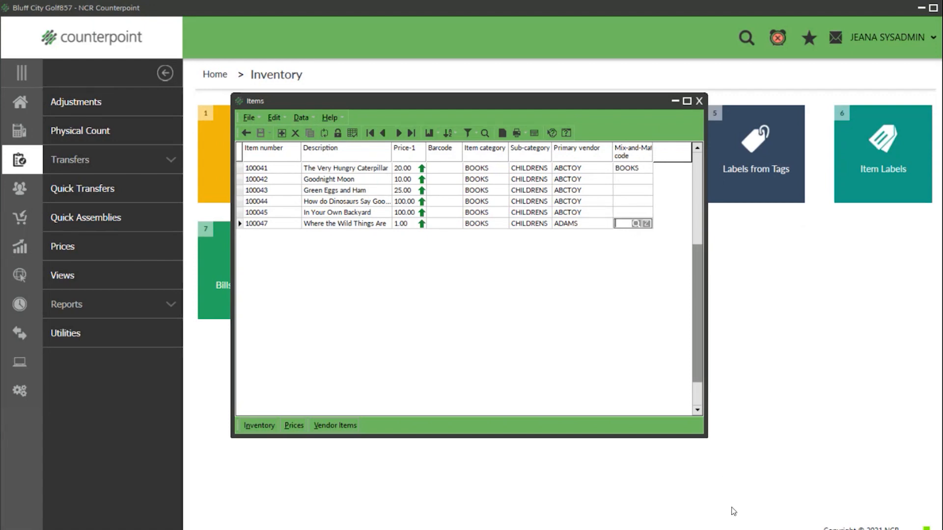
- Copy the BOOKS code down the selected book rows, confirming for 5 records
{"action": "key", "text": "shift+Up"}
{"action": "key", "text": "shift+Up"}
{"action": "key", "text": "shift+Up"}
{"action": "key", "text": "shift+Up"}
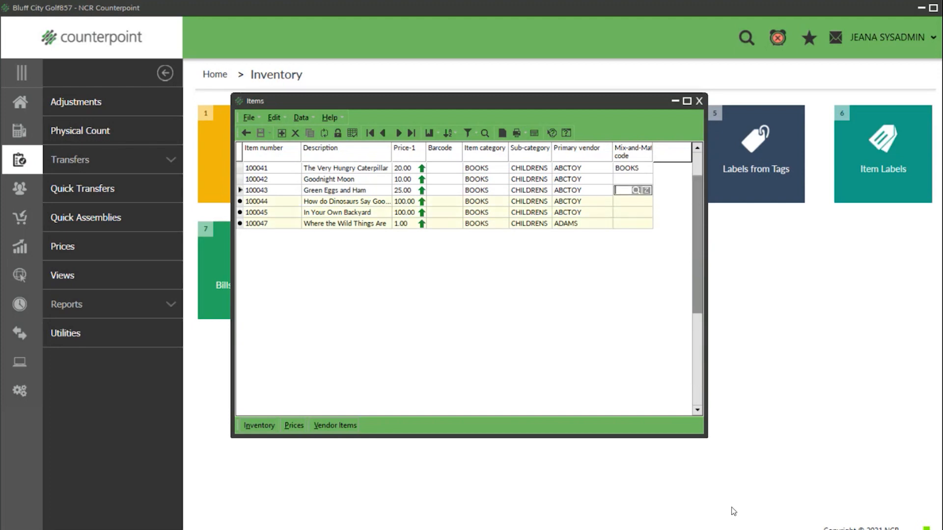
{"action": "key", "text": "shift+Up"}
{"action": "key", "text": "shift+Up"}
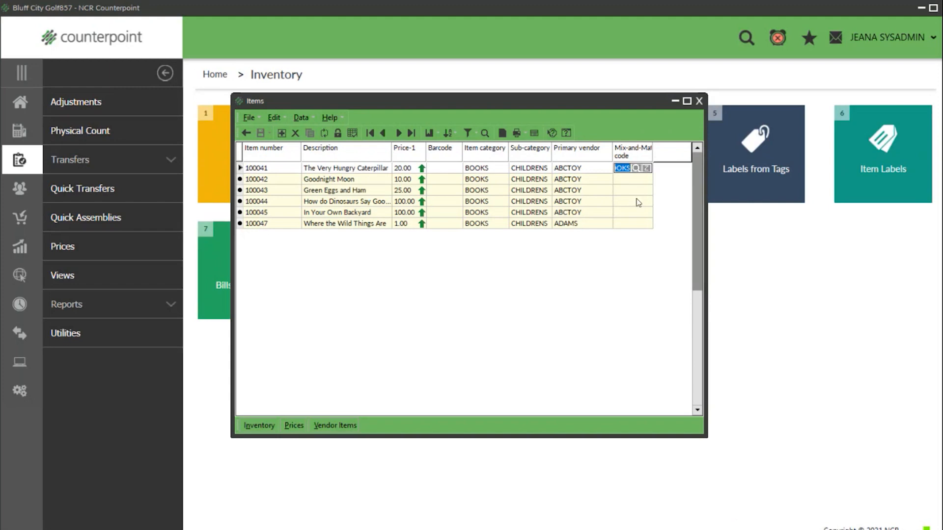
{"action": "right_click", "coordinate": [629, 160]}
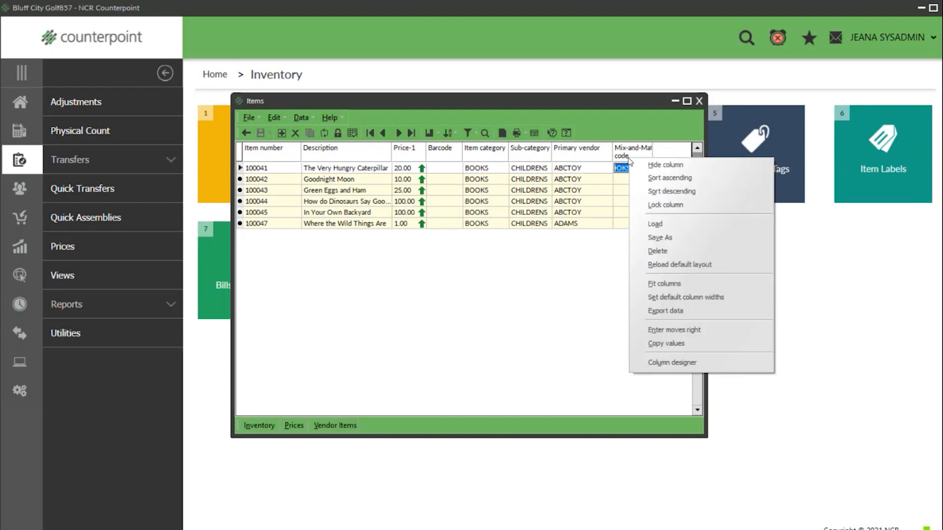
{"action": "left_click", "coordinate": [671, 344]}
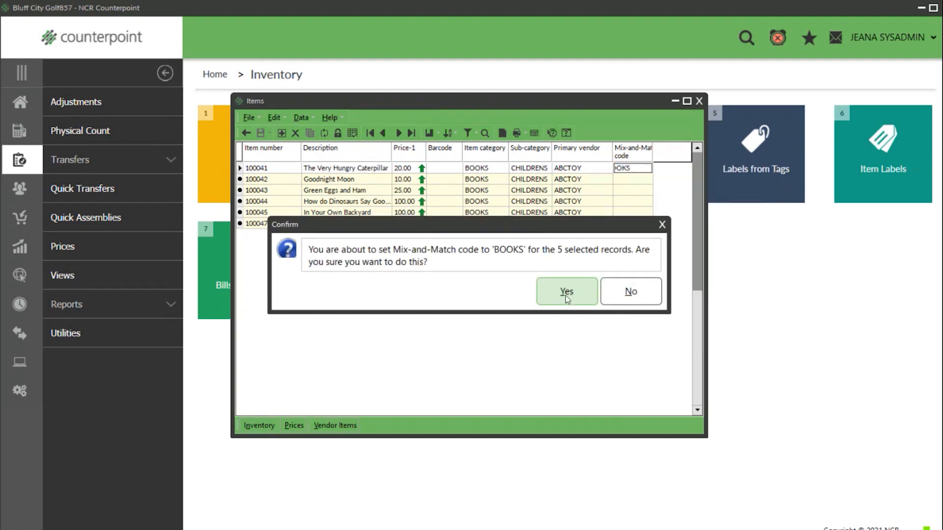
{"action": "left_click", "coordinate": [566, 294]}
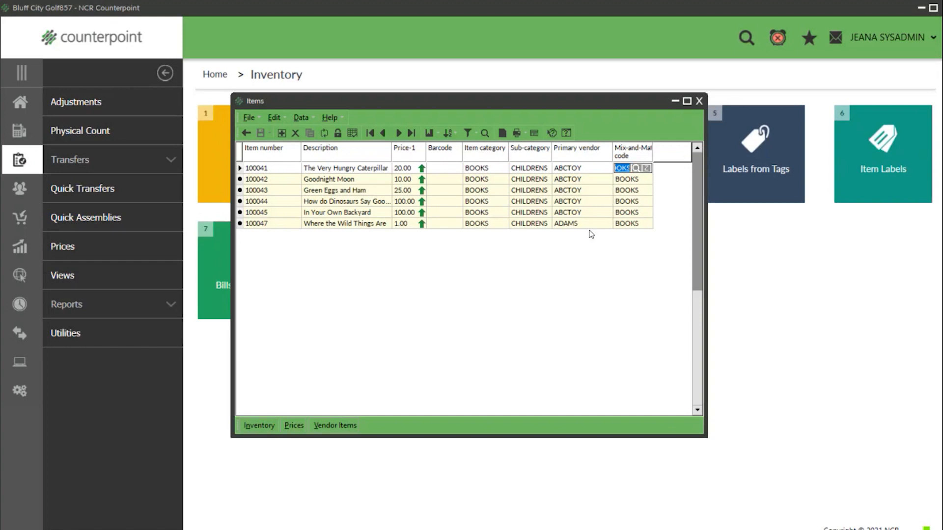
- Clear item 100041's code and copy the blank value to the other five items
{"action": "key", "text": "Delete"}
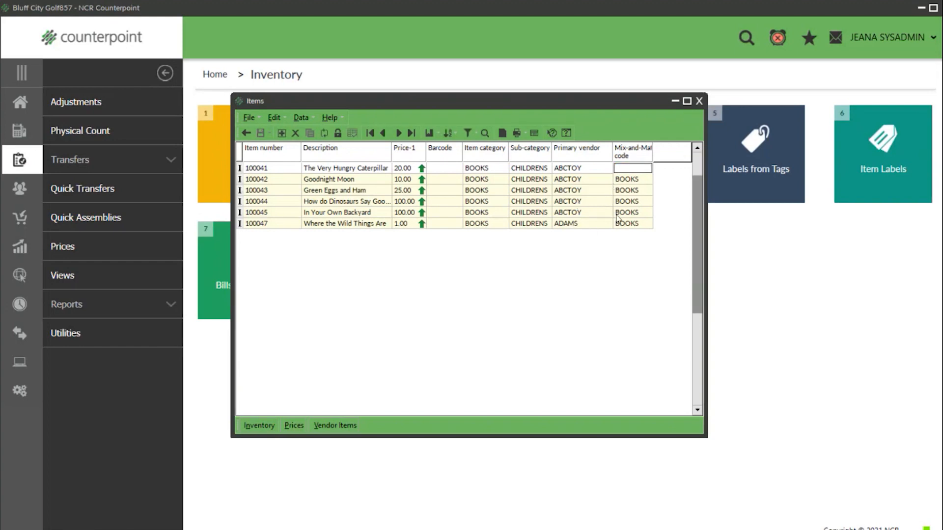
{"action": "key", "text": "Down"}
{"action": "key", "text": "Down"}
{"action": "key", "text": "Down"}
{"action": "key", "text": "Down"}
{"action": "key", "text": "Down"}
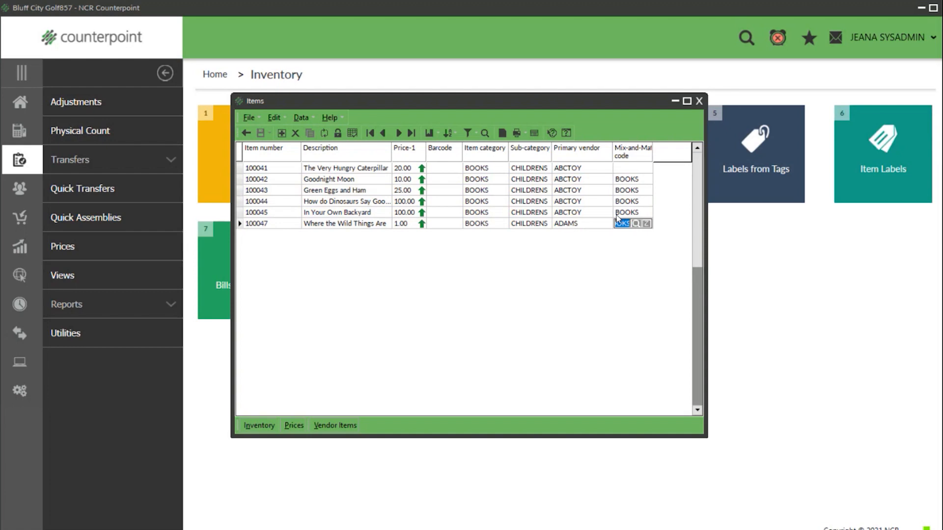
{"action": "key", "text": "Up"}
{"action": "key", "text": "Up"}
{"action": "key", "text": "Up"}
{"action": "key", "text": "Up"}
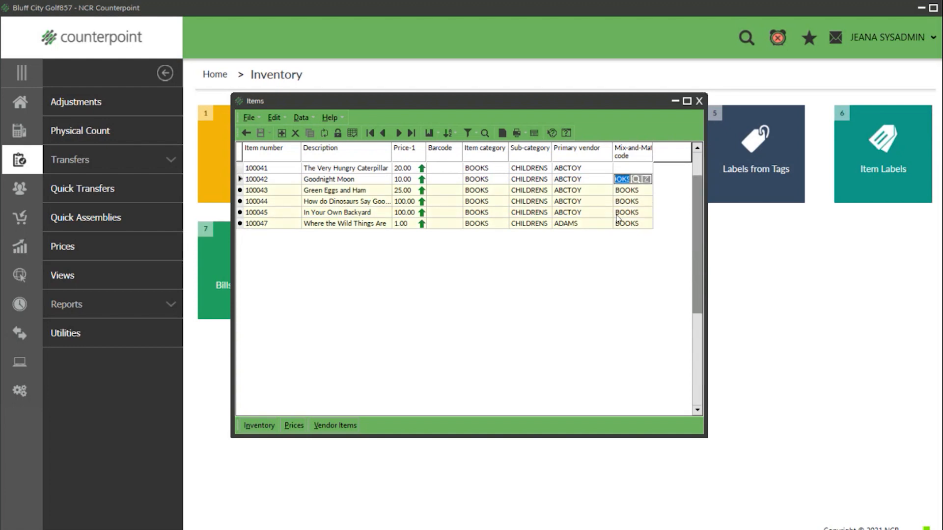
{"action": "key", "text": "Up"}
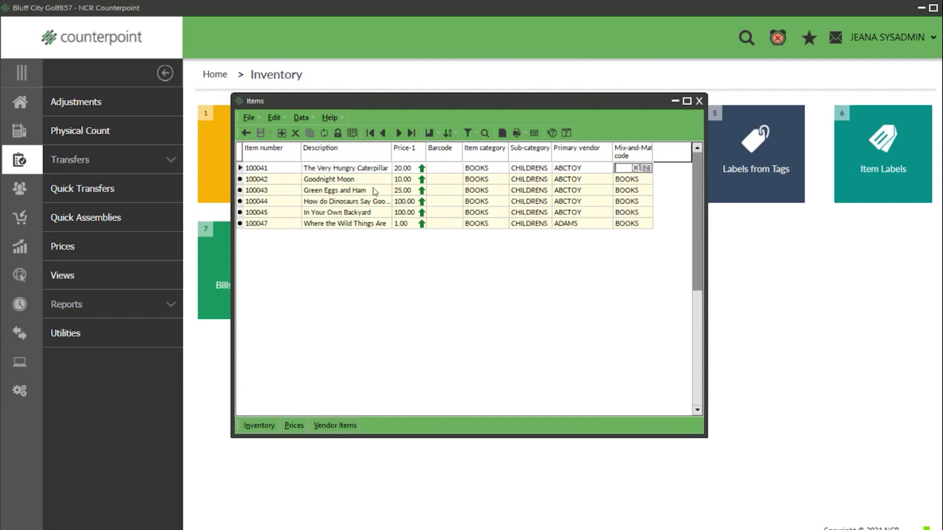
{"action": "right_click", "coordinate": [642, 164]}
{"action": "left_click", "coordinate": [660, 346]}
- Confirm the cleared codes, close the Items list, and open Assign Mix-and-Match Codes
{"action": "left_click", "coordinate": [548, 292]}
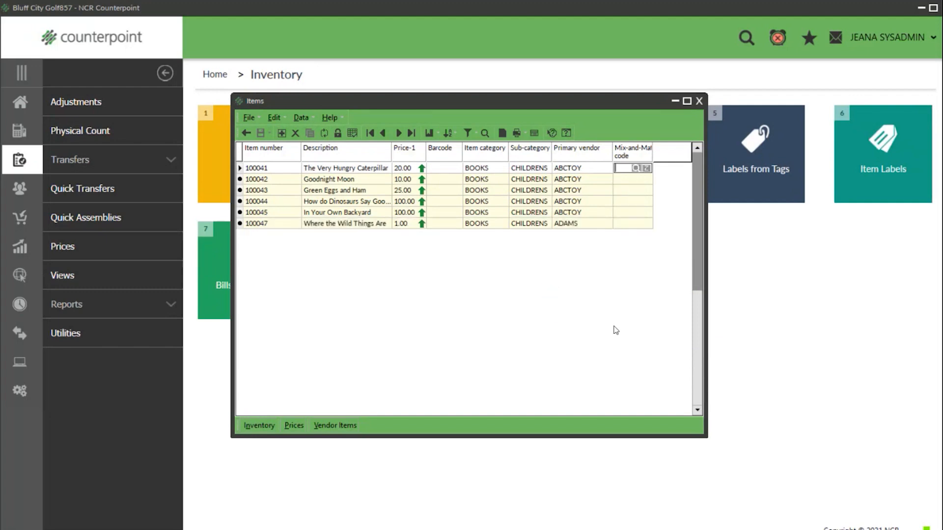
{"action": "left_click", "coordinate": [699, 102]}
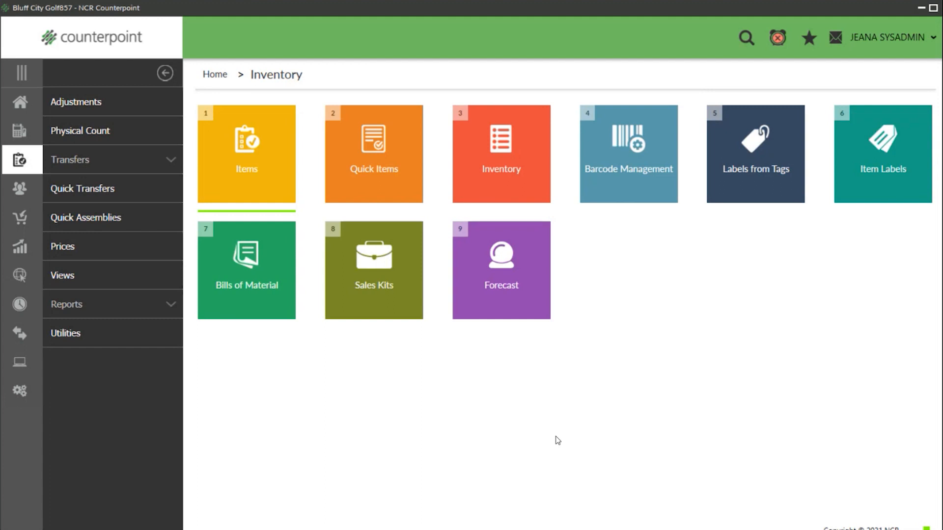
{"action": "left_click", "coordinate": [73, 334]}
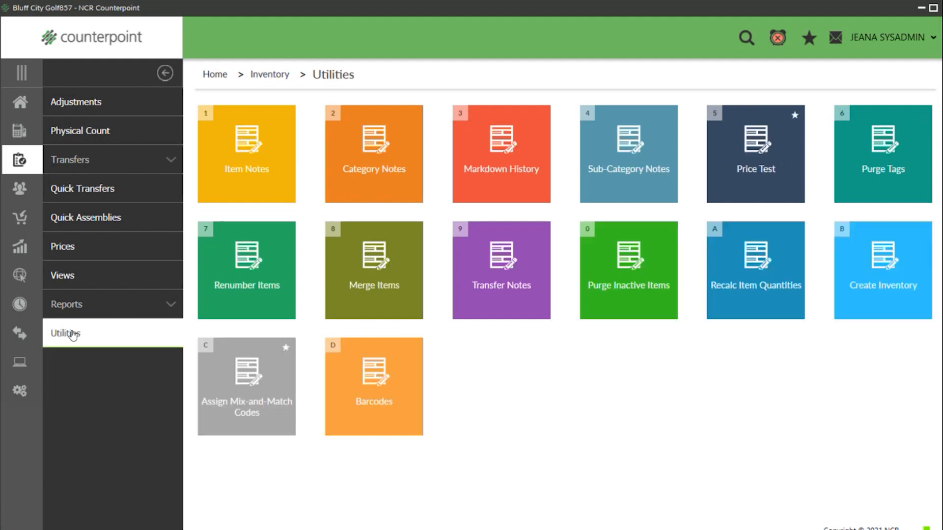
{"action": "left_click", "coordinate": [261, 385]}
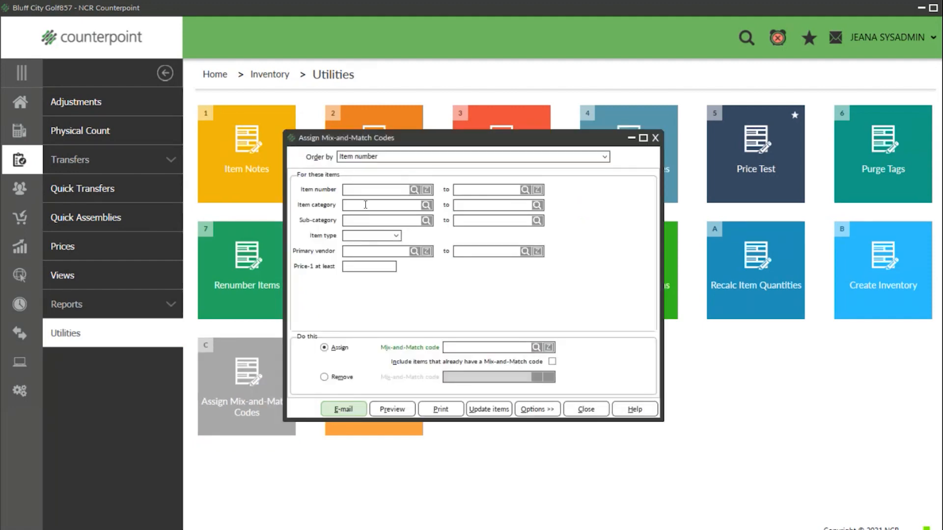
- Set item category BOOKS to BOOKS with code BOOKS and preview the matching items
{"action": "type", "text": "BOOK"}
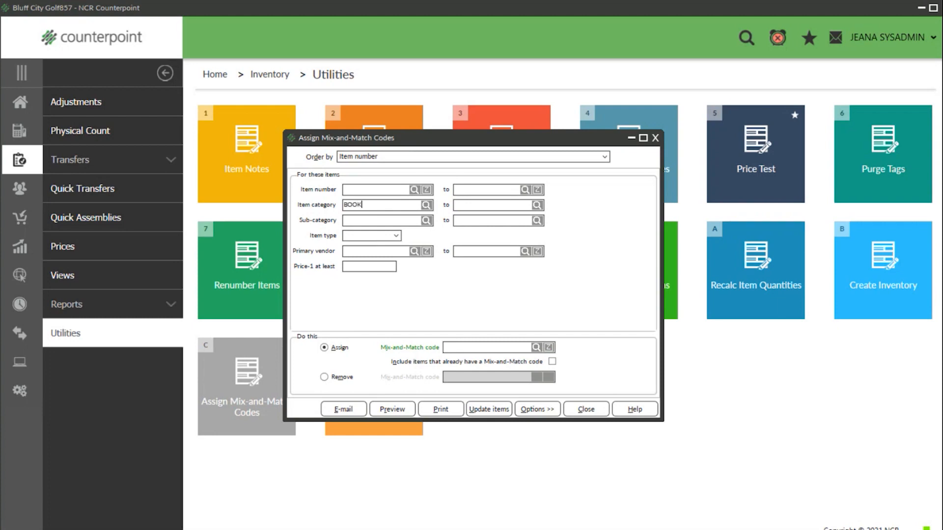
{"action": "type", "text": "S"}
{"action": "key", "text": "Tab"}
{"action": "type", "text": "BOOKS"}
{"action": "left_click", "coordinate": [324, 347]}
{"action": "type", "text": "BOOKS"}
{"action": "left_click", "coordinate": [386, 411]}
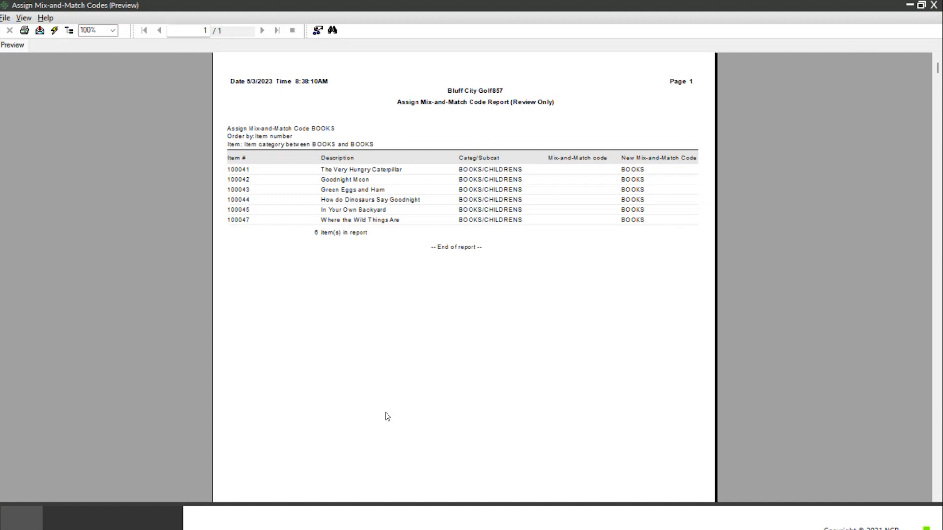
{"action": "left_click", "coordinate": [934, 7]}
- Update the items, confirming 6 were set to BOOKS, and close the utility
{"action": "left_click", "coordinate": [473, 413]}
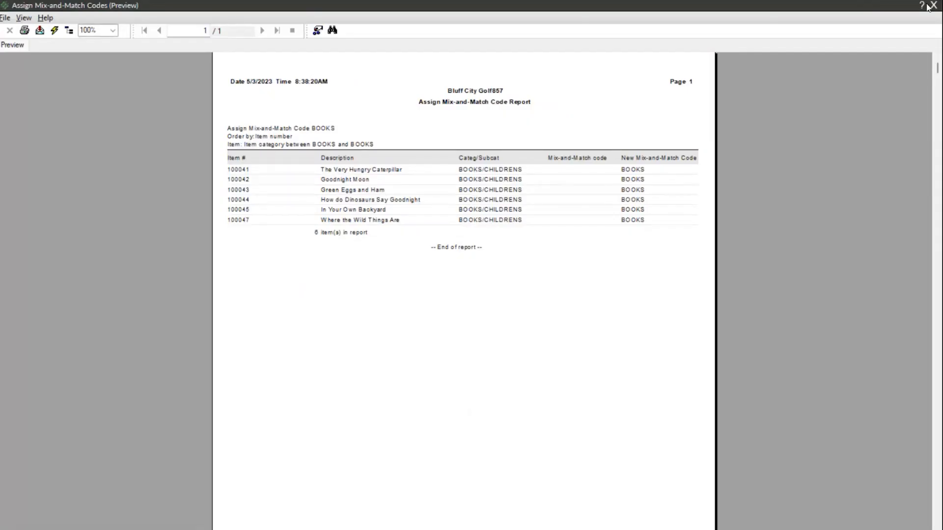
{"action": "left_click", "coordinate": [933, 6]}
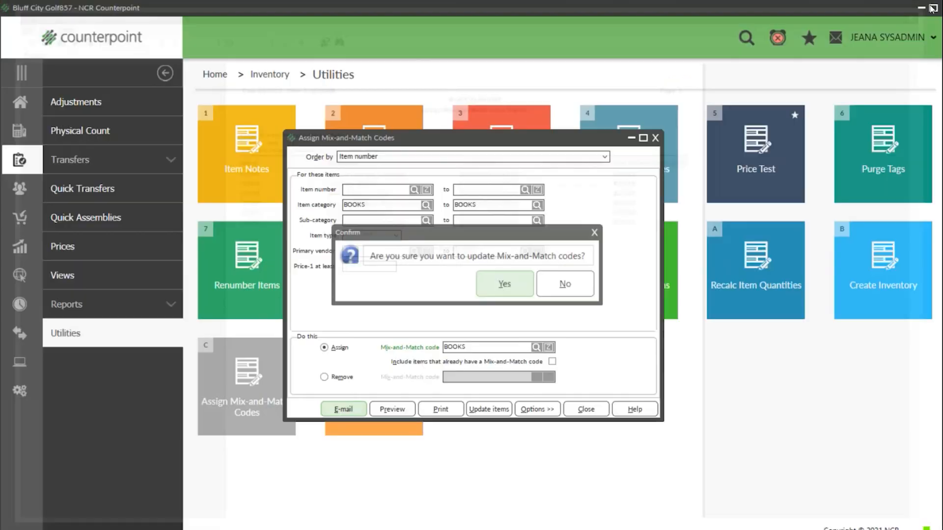
{"action": "left_click", "coordinate": [503, 285]}
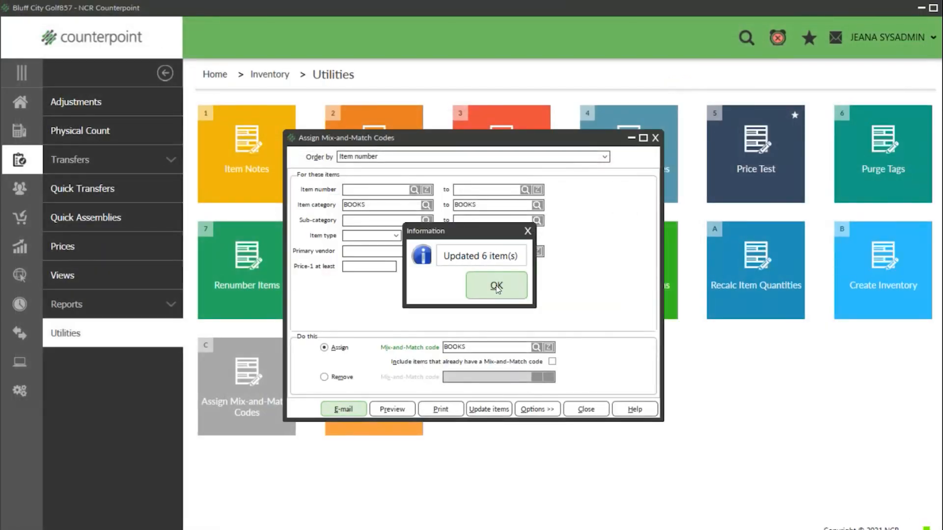
{"action": "left_click", "coordinate": [499, 285]}
{"action": "left_click", "coordinate": [656, 138]}
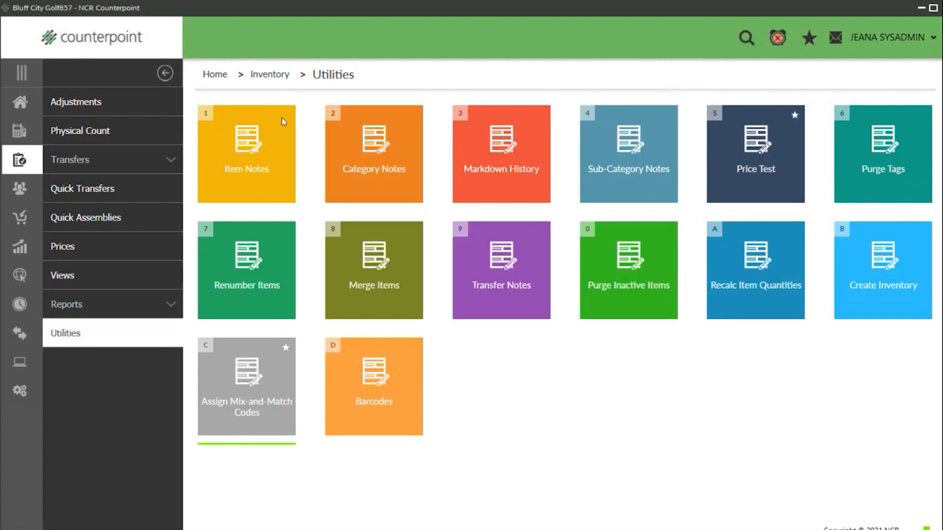
{"action": "left_click", "coordinate": [17, 102]}
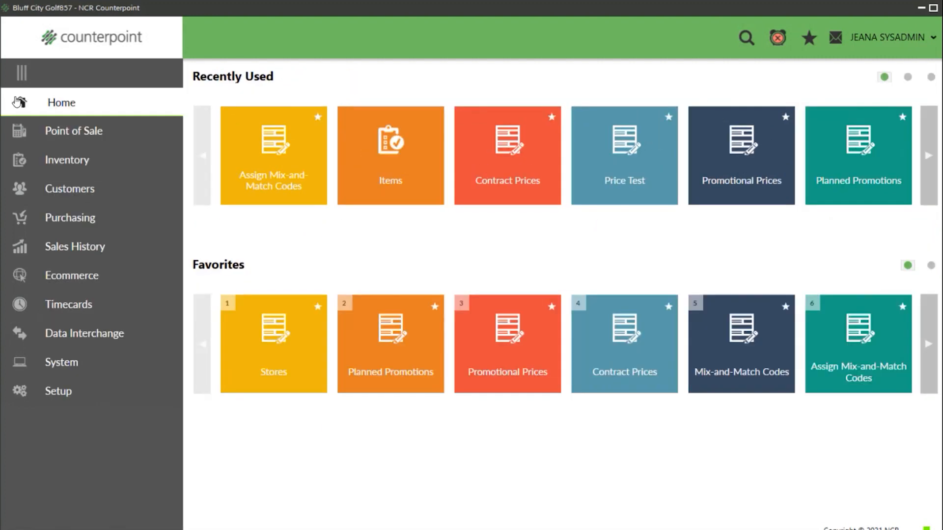
{"action": "left_click", "coordinate": [390, 158]}
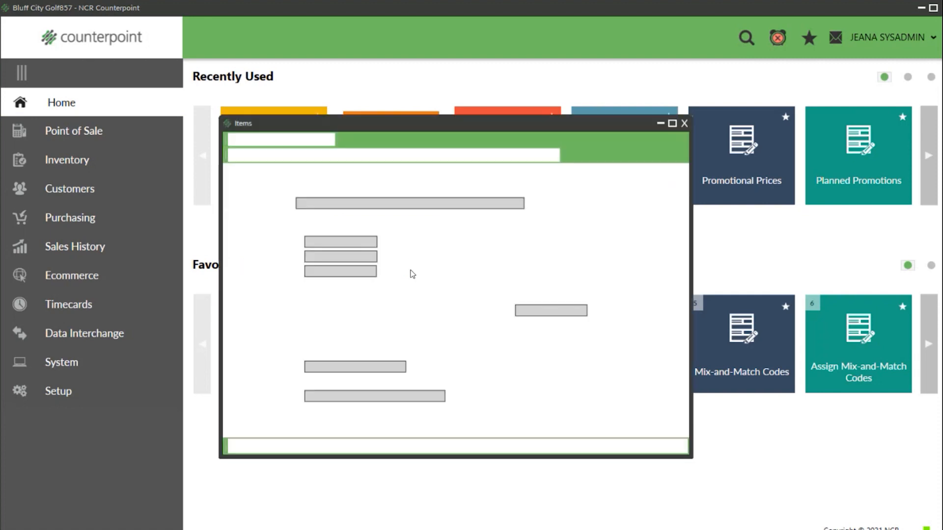
{"action": "left_click", "coordinate": [339, 155]}
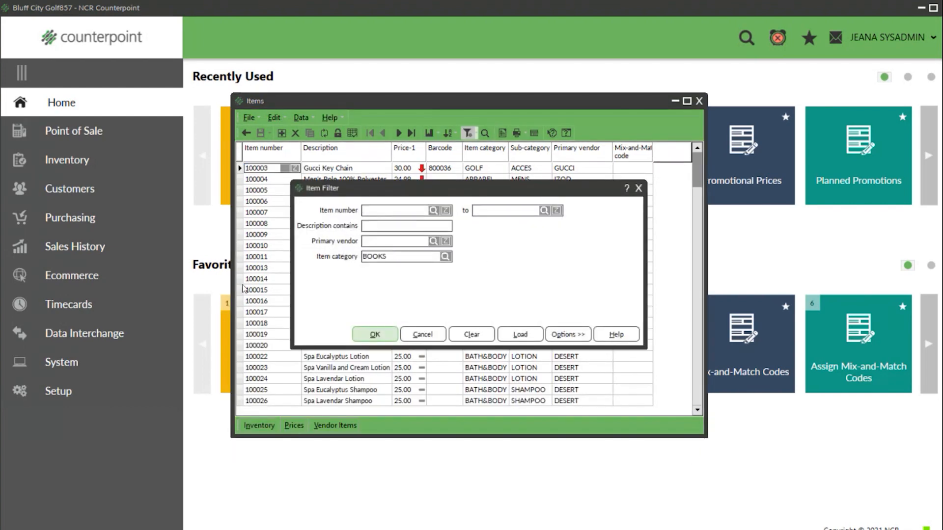
{"action": "left_click", "coordinate": [362, 335]}
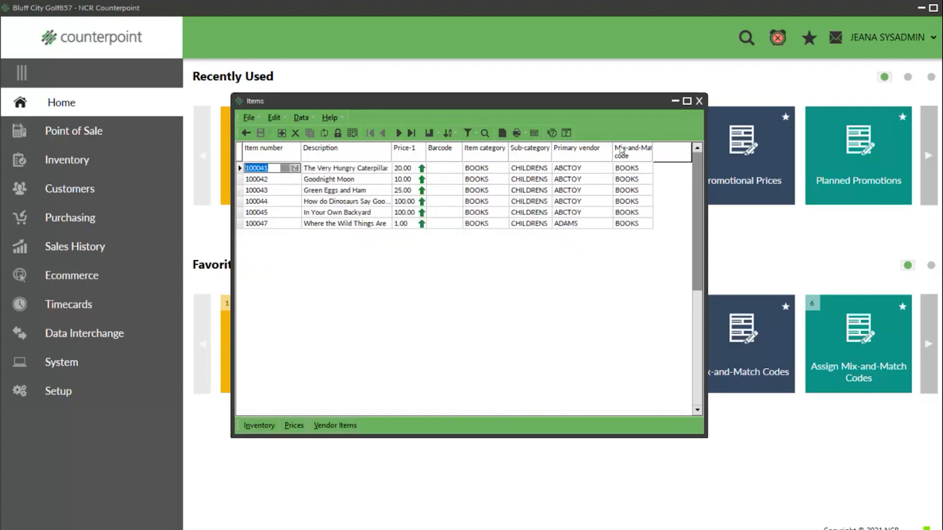
{"action": "left_click", "coordinate": [697, 102]}
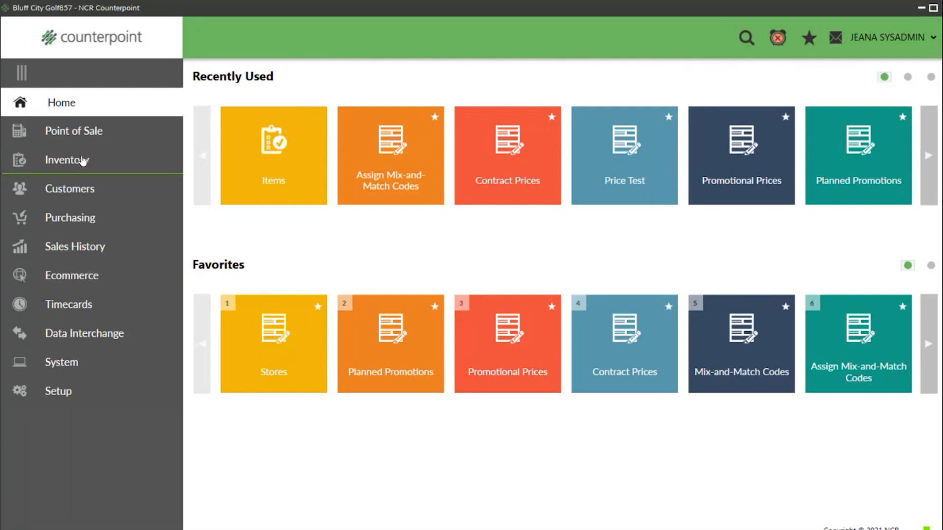
- Reopen Assign Mix-and-Match Codes, set it to Remove code BOOKS, then close without applying
{"action": "left_click", "coordinate": [85, 160]}
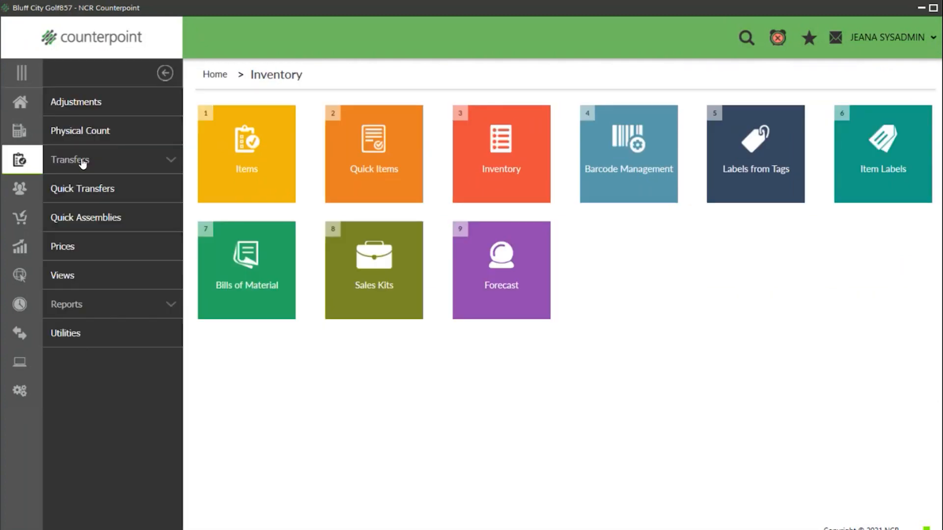
{"action": "left_click", "coordinate": [67, 334]}
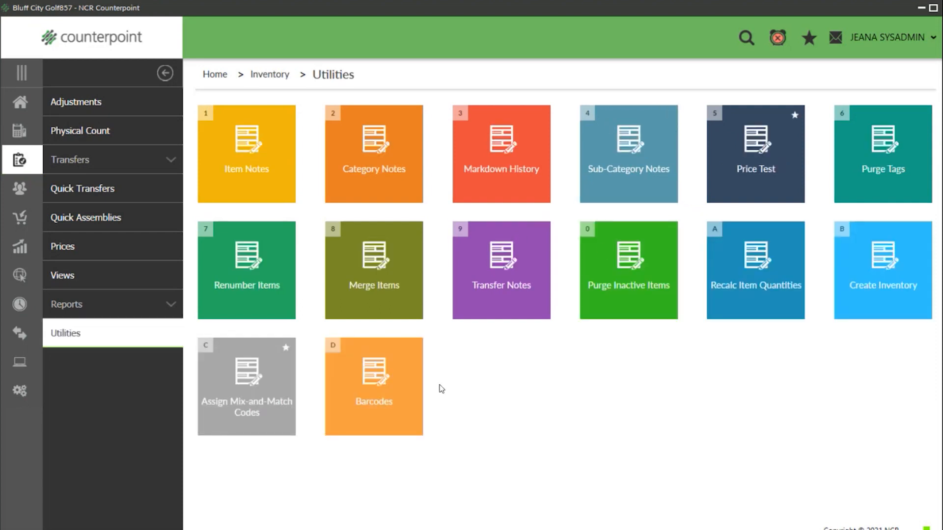
{"action": "left_click", "coordinate": [241, 361]}
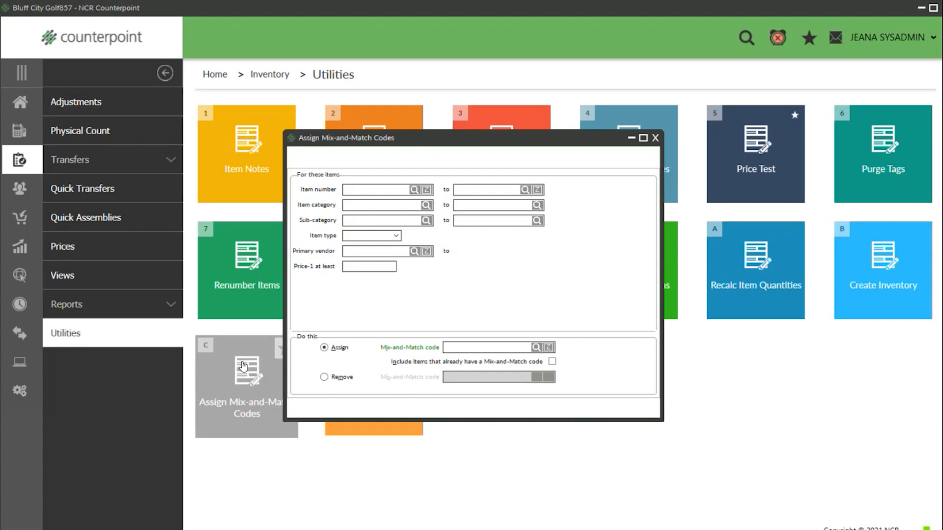
{"action": "left_click", "coordinate": [325, 379]}
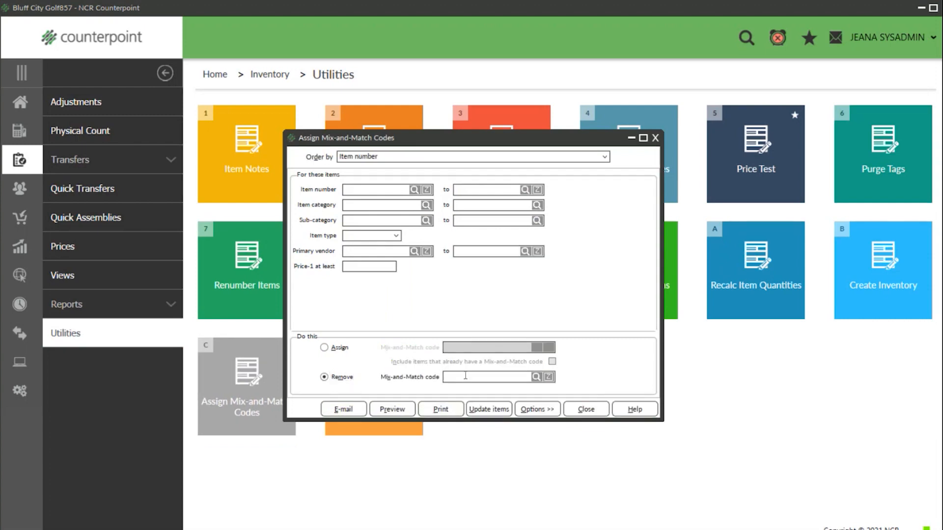
{"action": "type", "text": "BOOKS"}
{"action": "left_click", "coordinate": [585, 409]}
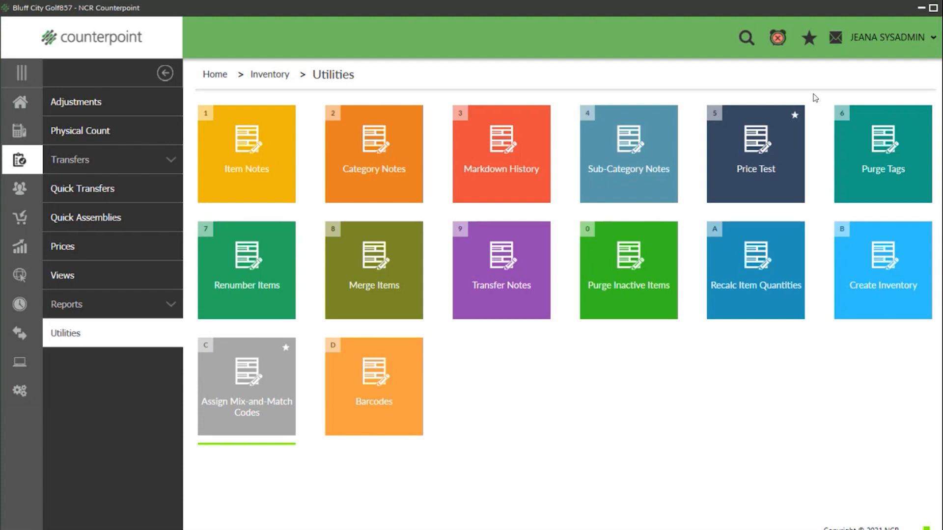
- Get the Price Test price for one copy of Where the Wild Things Are (100047)
{"action": "left_click", "coordinate": [751, 172]}
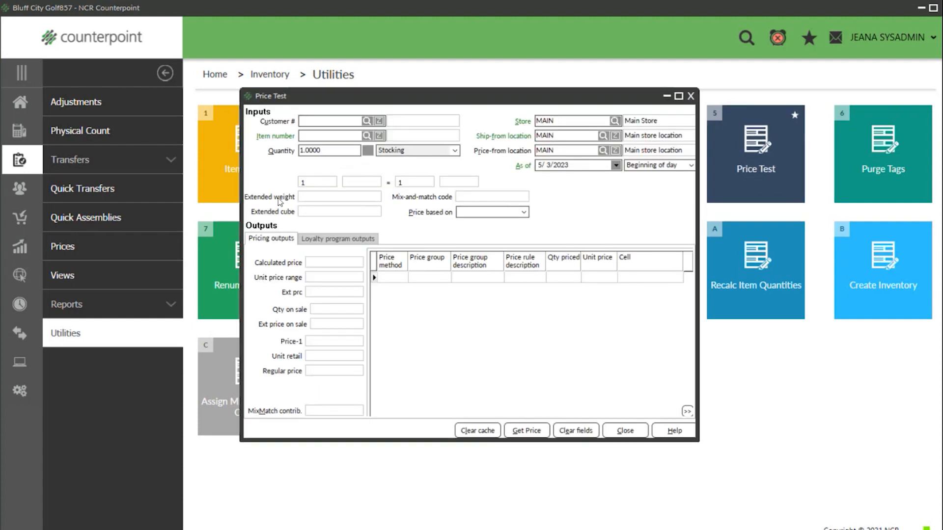
{"action": "left_click", "coordinate": [366, 135]}
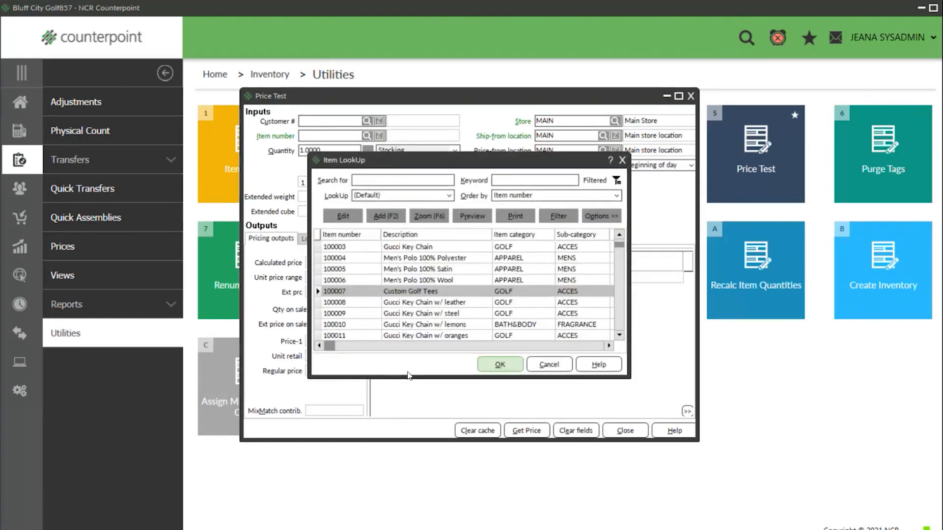
{"action": "type", "text": "where"}
{"action": "key", "text": "Return"}
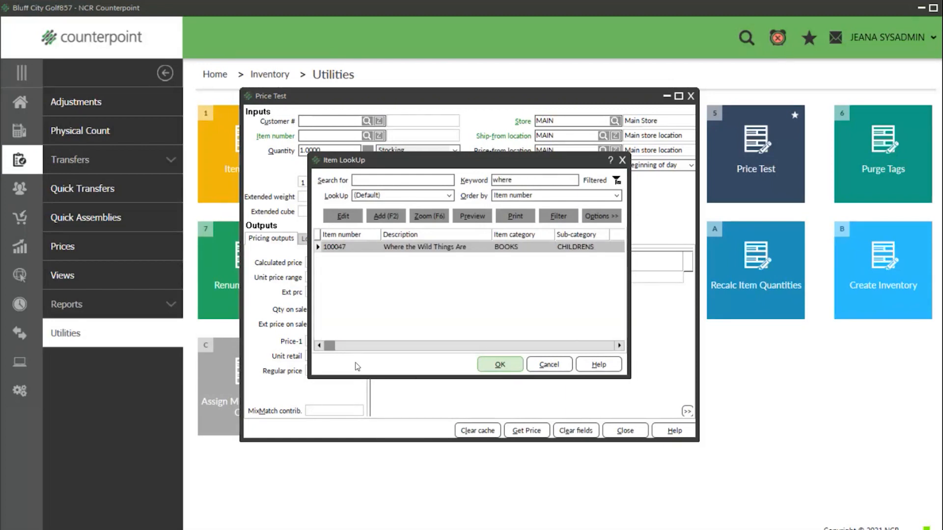
{"action": "left_click", "coordinate": [484, 365]}
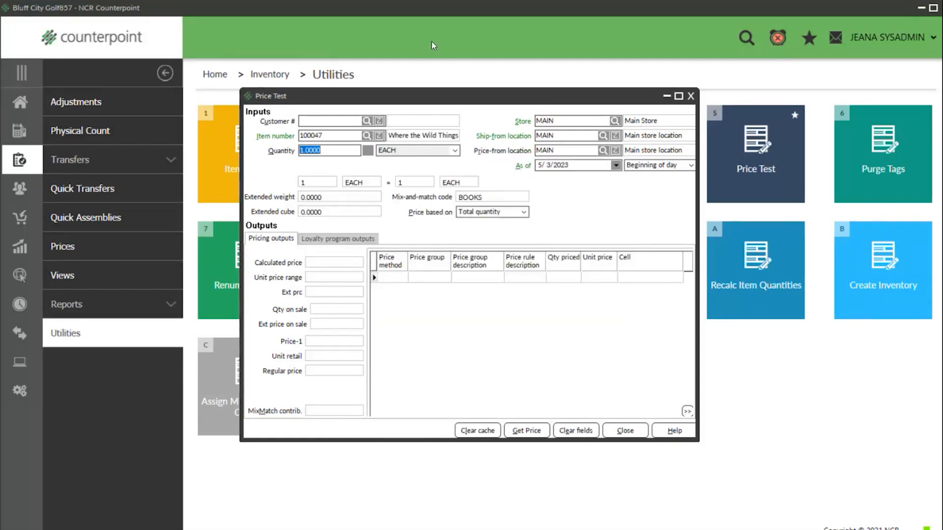
{"action": "left_click", "coordinate": [533, 435]}
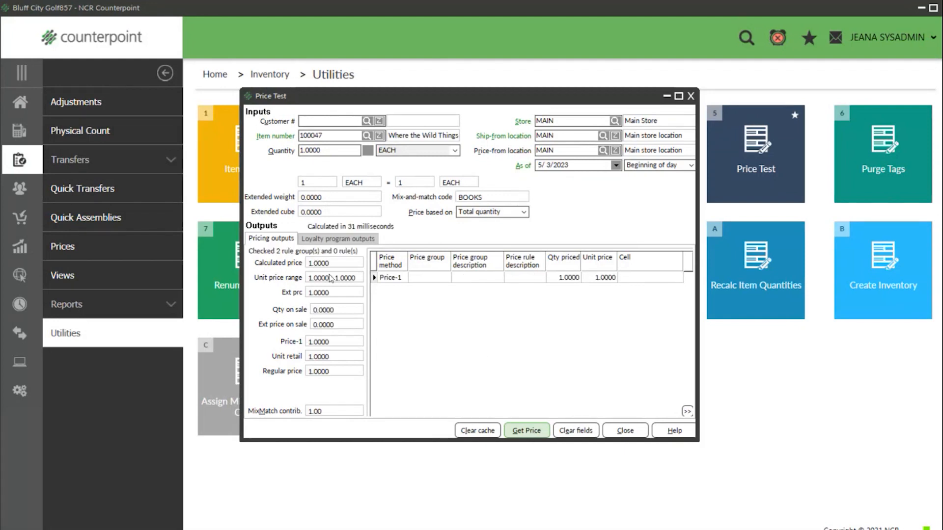
- Recalculate at quantity 2, showing 0.50 each under BOGO Books, then close Price Test
{"action": "left_click_drag", "start_coordinate": [325, 150], "coordinate": [239, 162]}
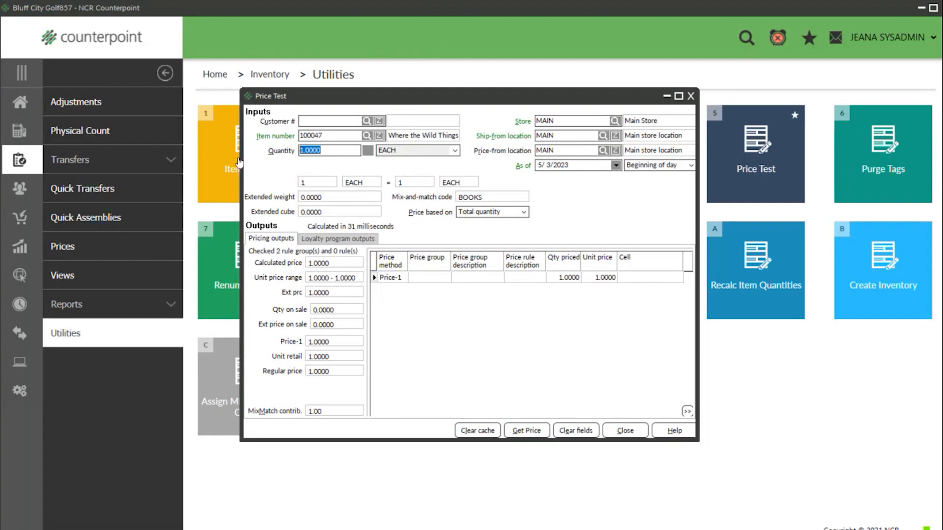
{"action": "type", "text": "2"}
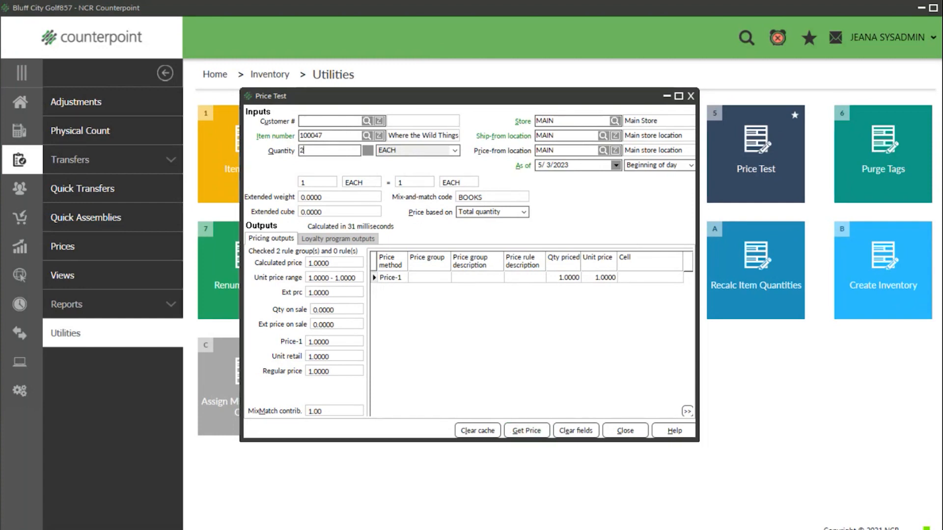
{"action": "key", "text": "Return"}
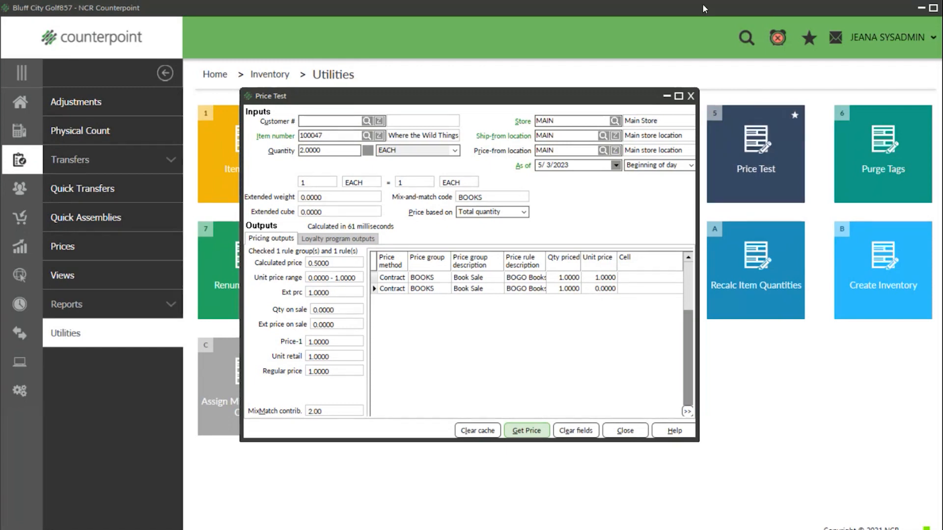
{"action": "left_click", "coordinate": [691, 96]}
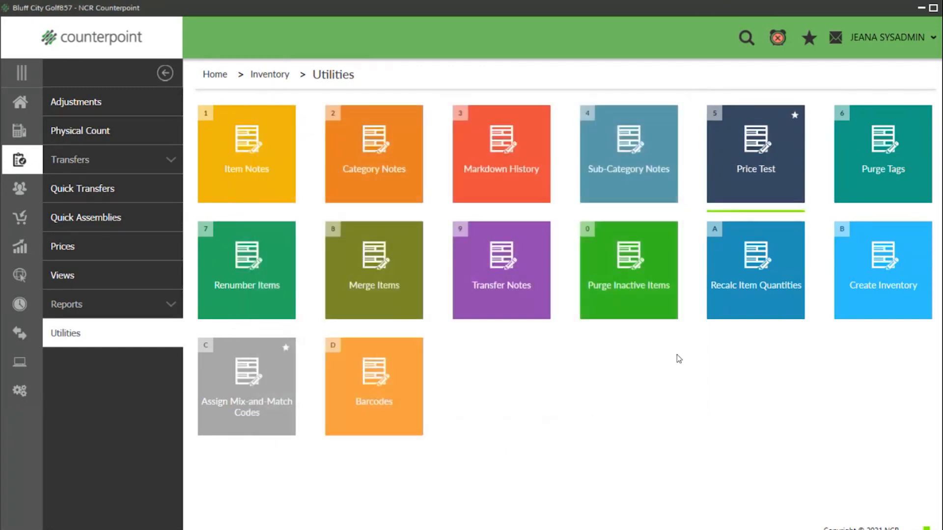
- Start a touchscreen ticket and add The Very Hungry Caterpillar (100041)
{"action": "left_click", "coordinate": [22, 111]}
{"action": "left_click", "coordinate": [101, 131]}
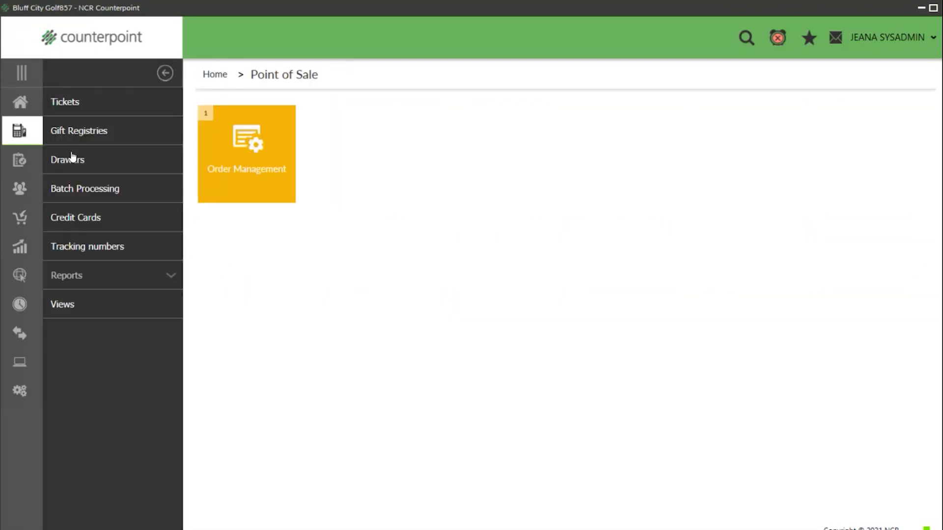
{"action": "left_click", "coordinate": [95, 105]}
{"action": "left_click", "coordinate": [370, 172]}
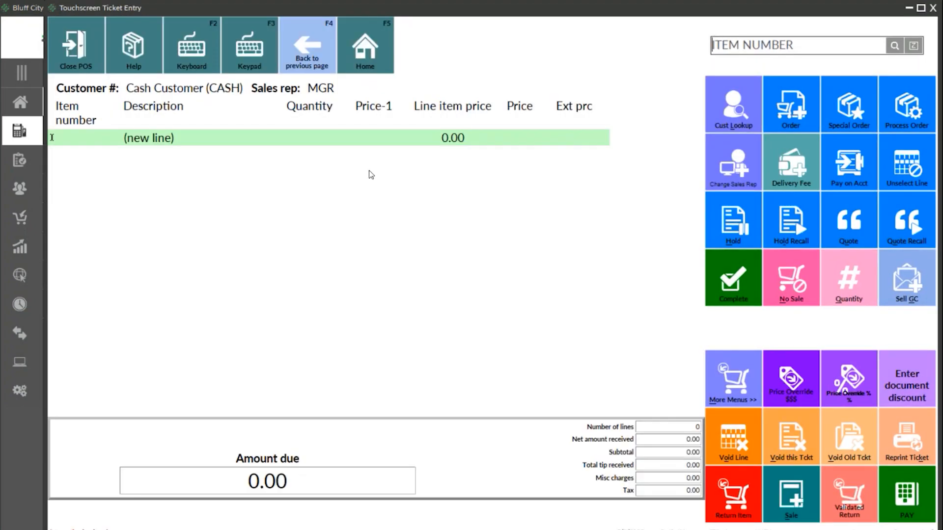
{"action": "left_click", "coordinate": [894, 47]}
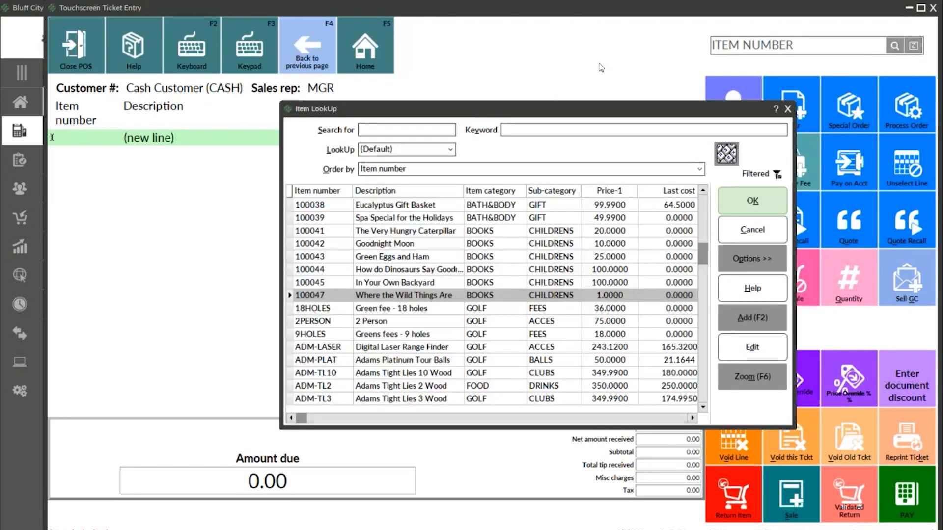
{"action": "left_click", "coordinate": [385, 231]}
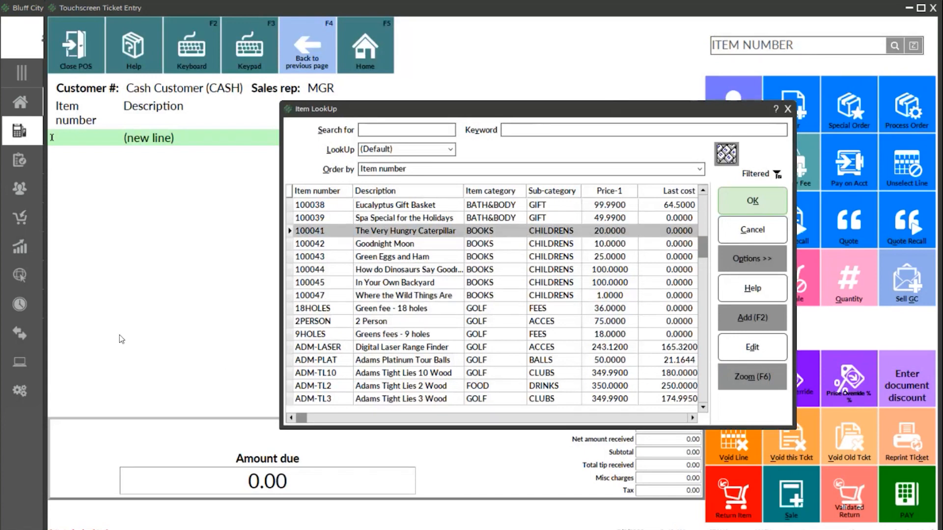
{"action": "left_click", "coordinate": [766, 199]}
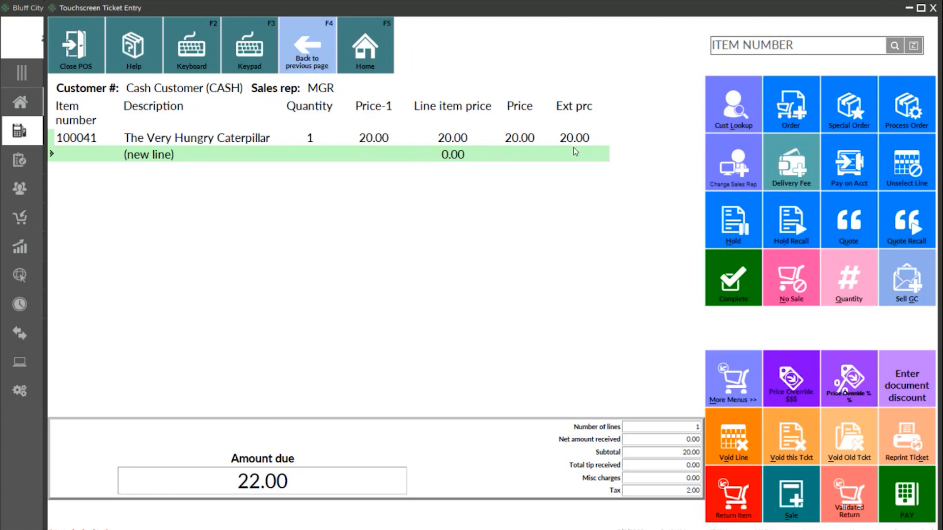
- Add Goodnight Moon, Green Eggs and Ham, and item 100044 to the ticket
{"action": "left_click", "coordinate": [893, 46]}
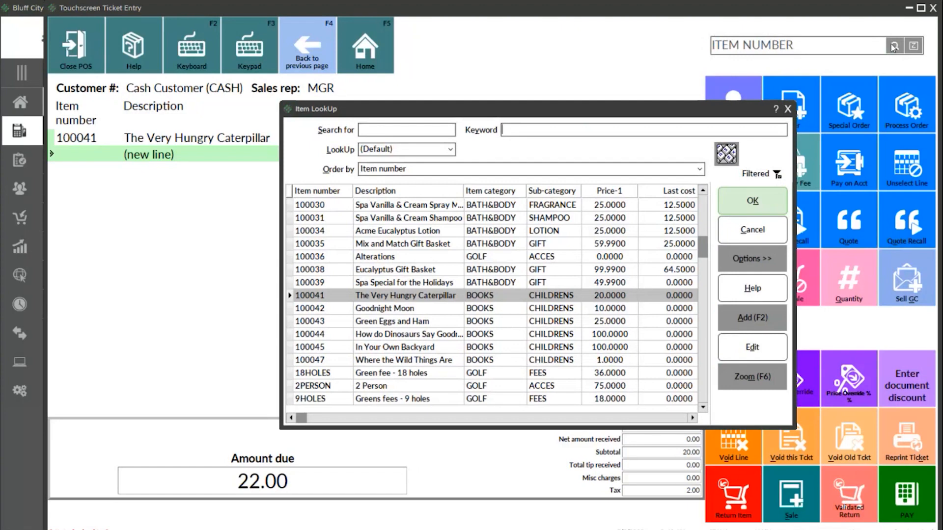
{"action": "left_click", "coordinate": [395, 309]}
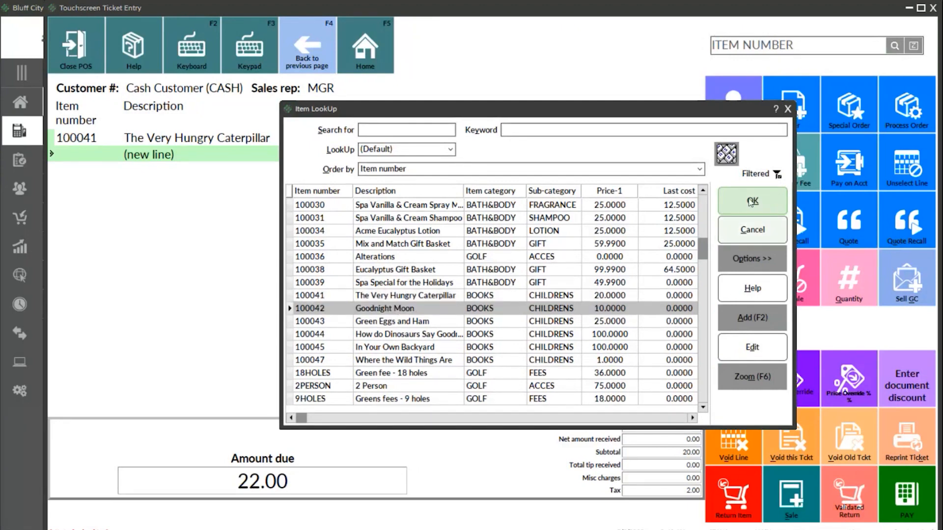
{"action": "left_click", "coordinate": [752, 202]}
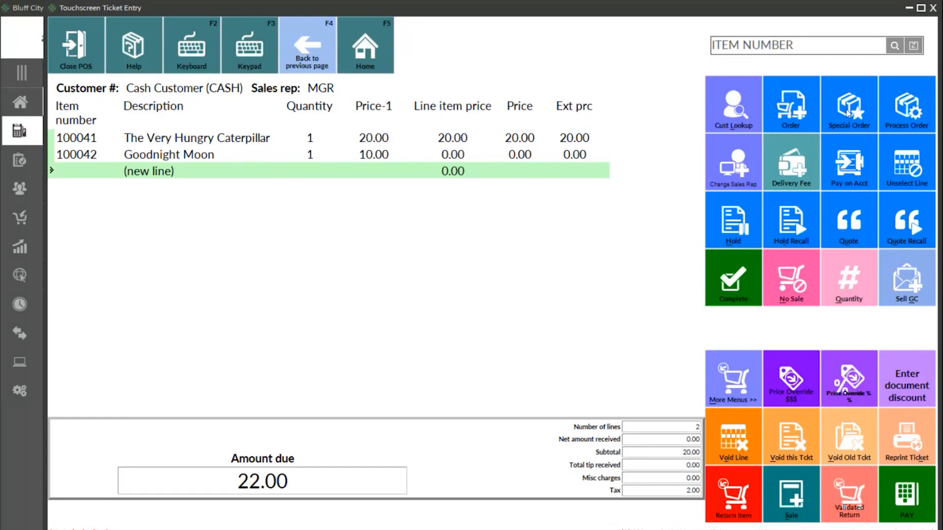
{"action": "left_click", "coordinate": [898, 46]}
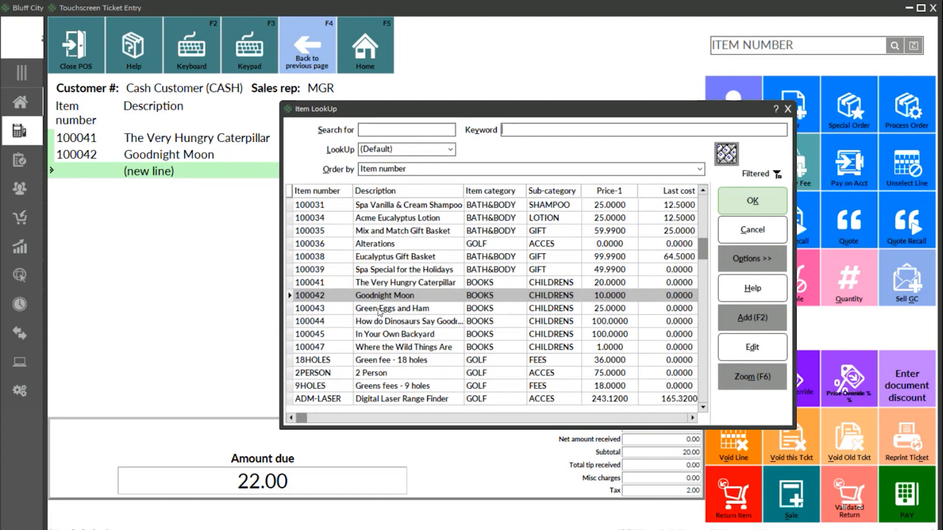
{"action": "double_click", "coordinate": [380, 309]}
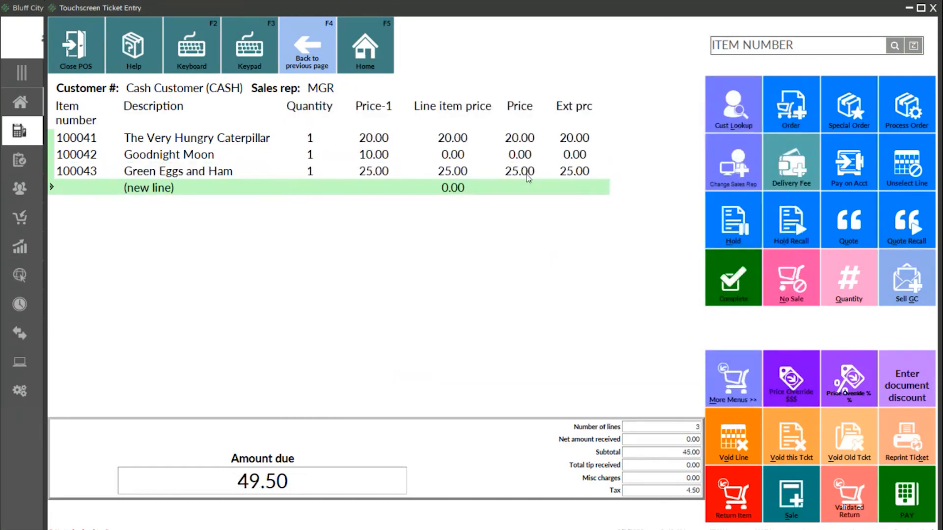
{"action": "left_click", "coordinate": [895, 45]}
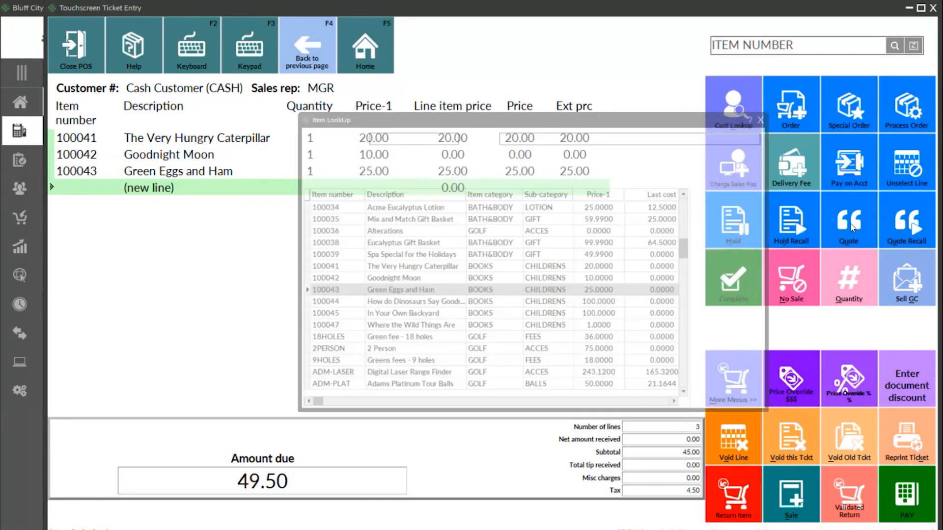
{"action": "key", "text": "Down"}
{"action": "key", "text": "Return"}
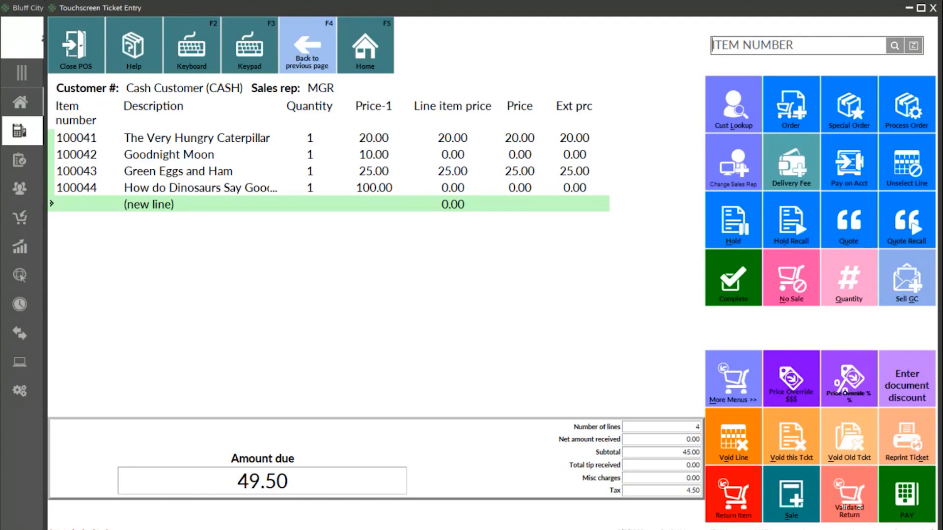
- Minimize the ticket and Counterpoint, then present the Price Rules deck's Key Takeaways slide full screen
{"action": "left_click", "coordinate": [908, 9]}
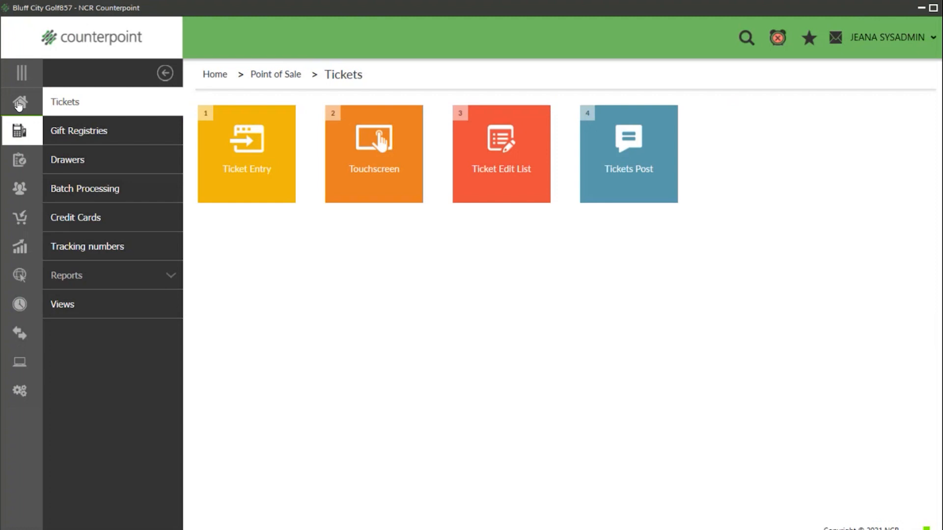
{"action": "left_click", "coordinate": [19, 104]}
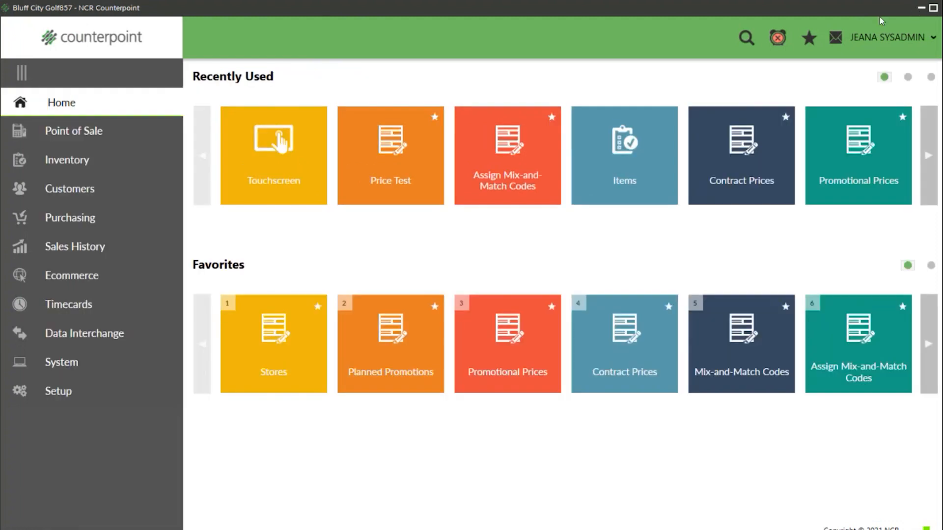
{"action": "left_click", "coordinate": [922, 11]}
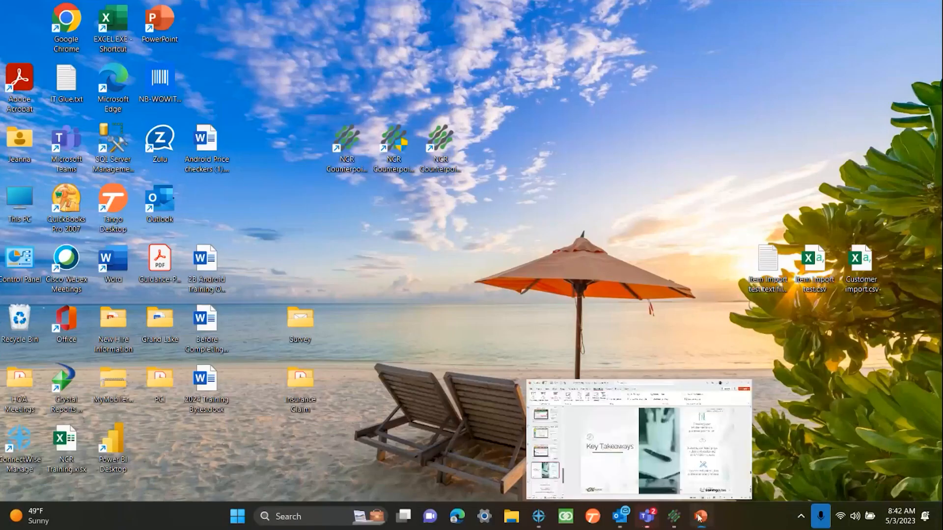
{"action": "left_click", "coordinate": [700, 517]}
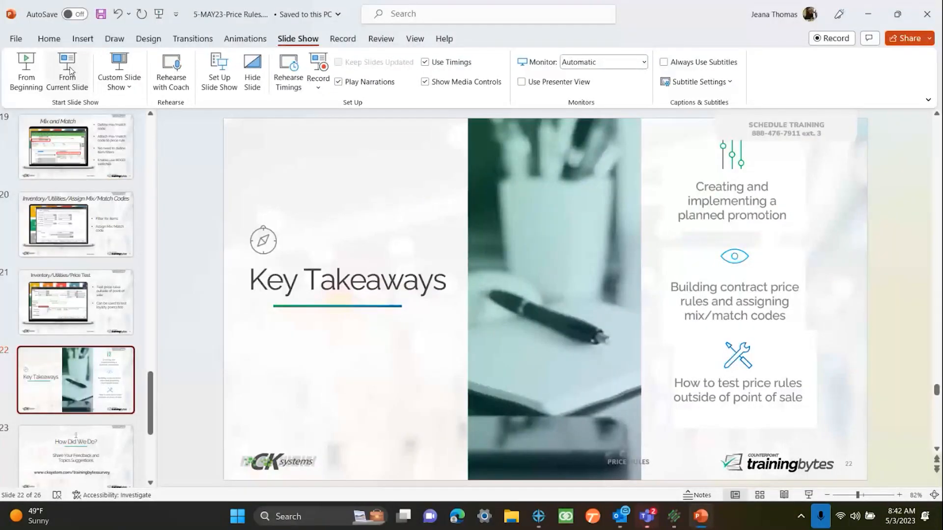
{"action": "left_click", "coordinate": [69, 72]}
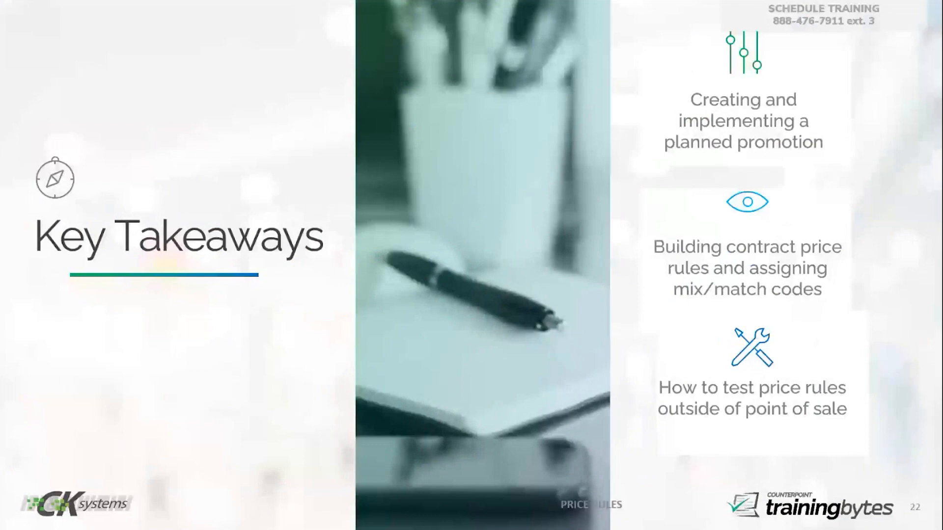
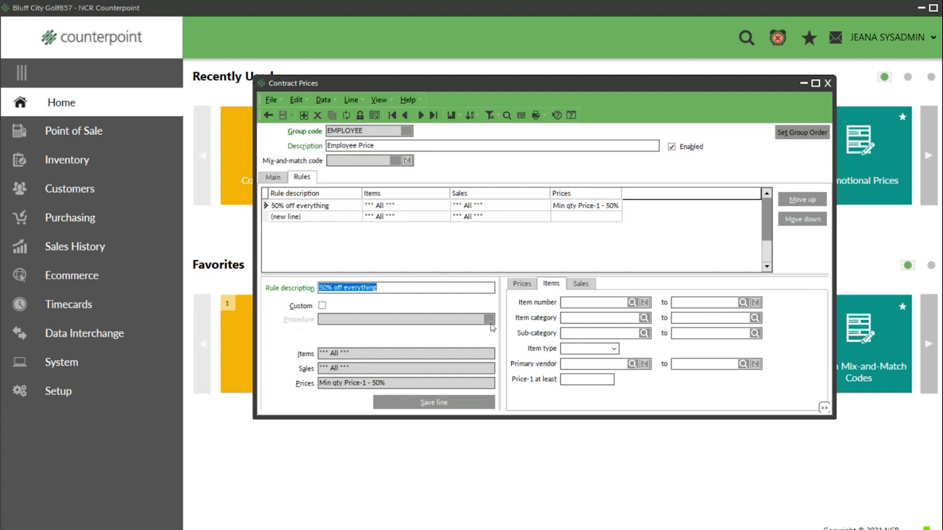
- Set the Primary vendor condition to 'is not (exactly)' and simplify the item filter to 100041–100041
{"action": "left_click", "coordinate": [563, 363]}
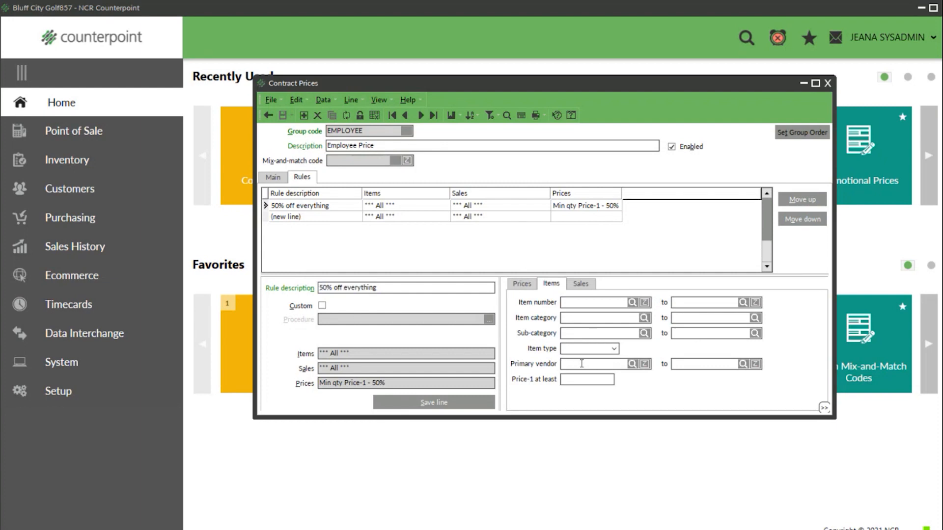
{"action": "right_click", "coordinate": [654, 394]}
{"action": "left_click", "coordinate": [676, 381]}
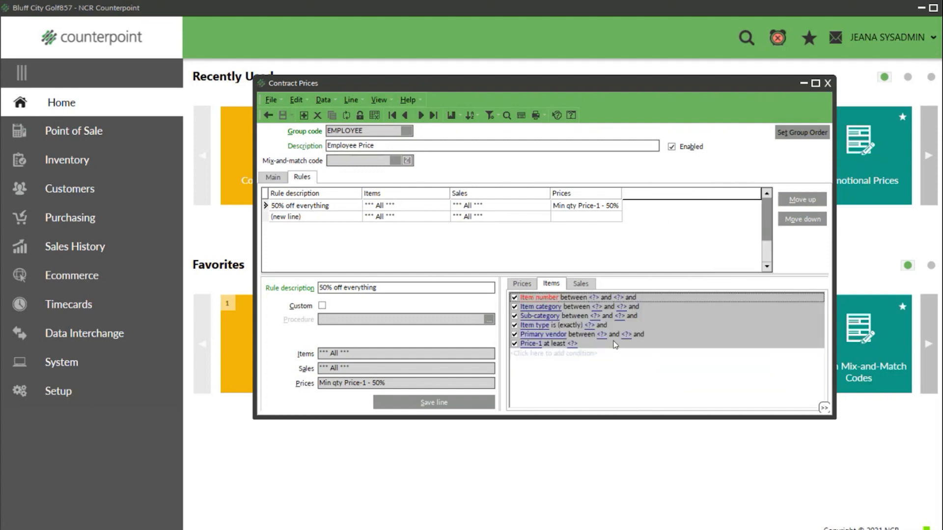
{"action": "left_click", "coordinate": [583, 335]}
{"action": "left_click", "coordinate": [582, 335]}
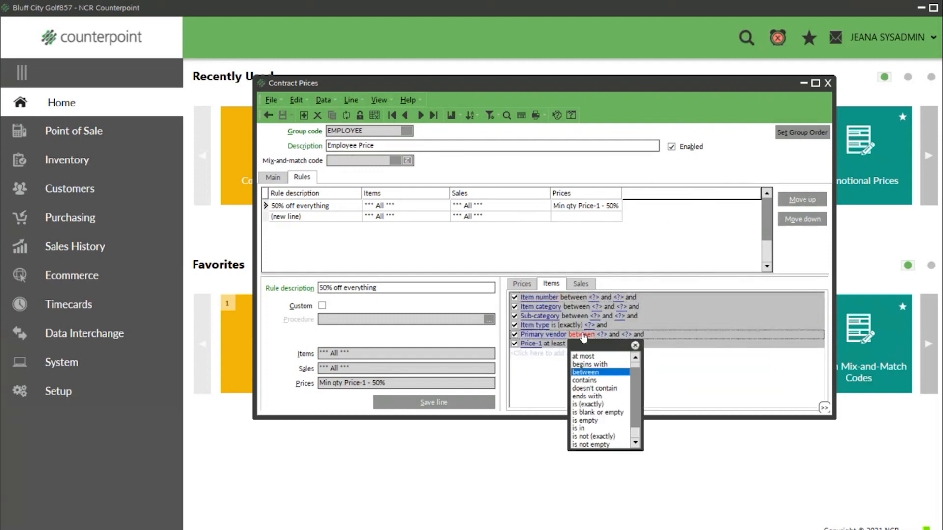
{"action": "left_click", "coordinate": [583, 437]}
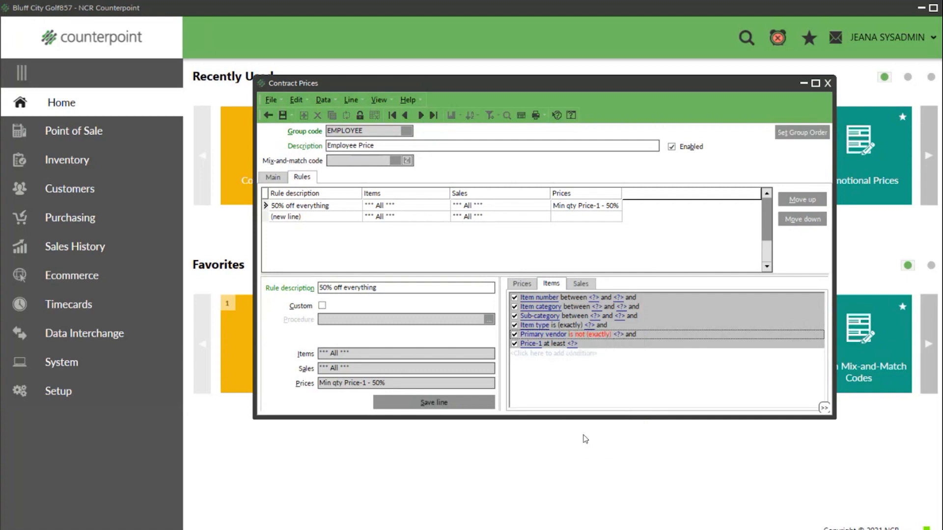
{"action": "right_click", "coordinate": [601, 373]}
{"action": "left_click", "coordinate": [633, 359]}
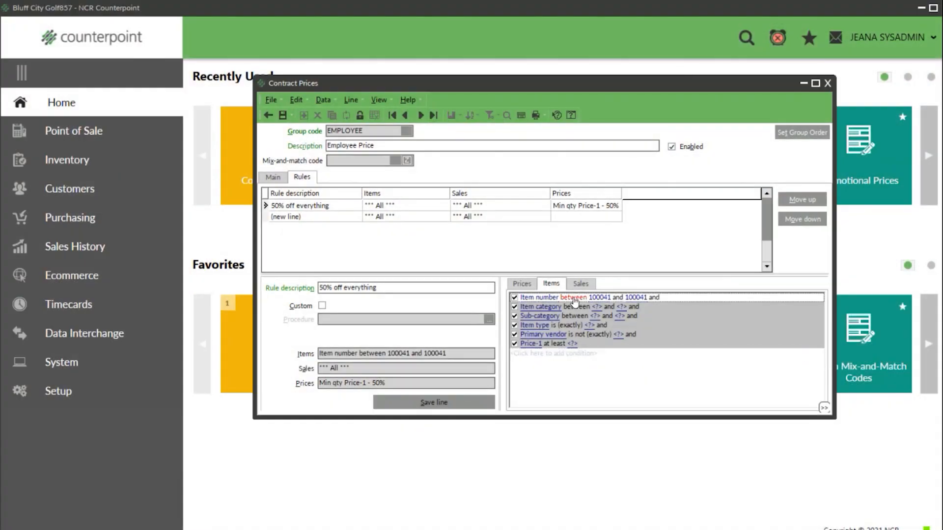
- Change the Item number condition to 'is not (exactly)' 100042 (Goodnight Moon), then show the condition list
{"action": "left_click", "coordinate": [573, 301]}
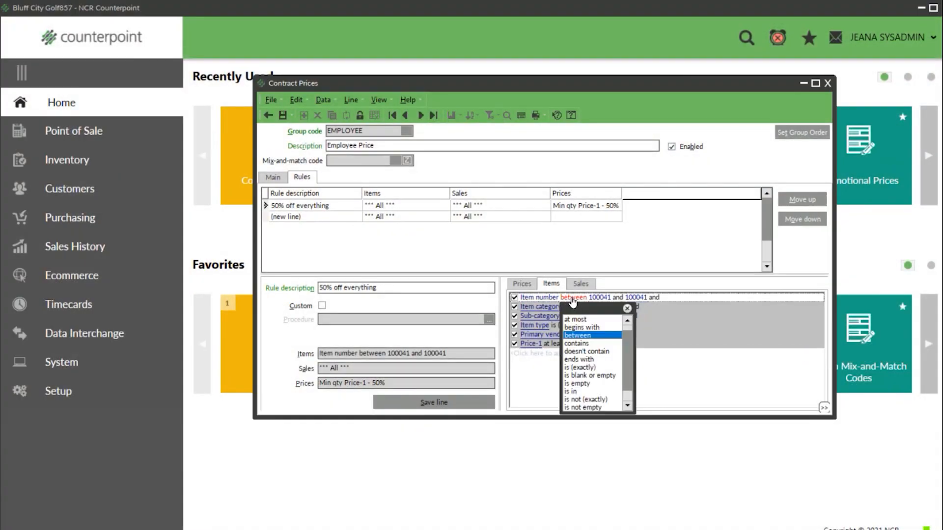
{"action": "left_click", "coordinate": [584, 402]}
{"action": "right_click", "coordinate": [599, 390]}
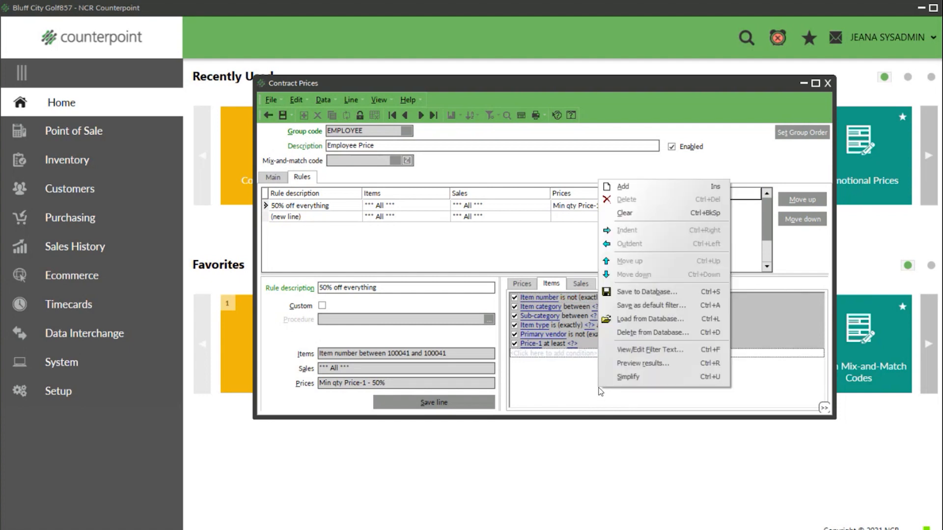
{"action": "left_click", "coordinate": [640, 379]}
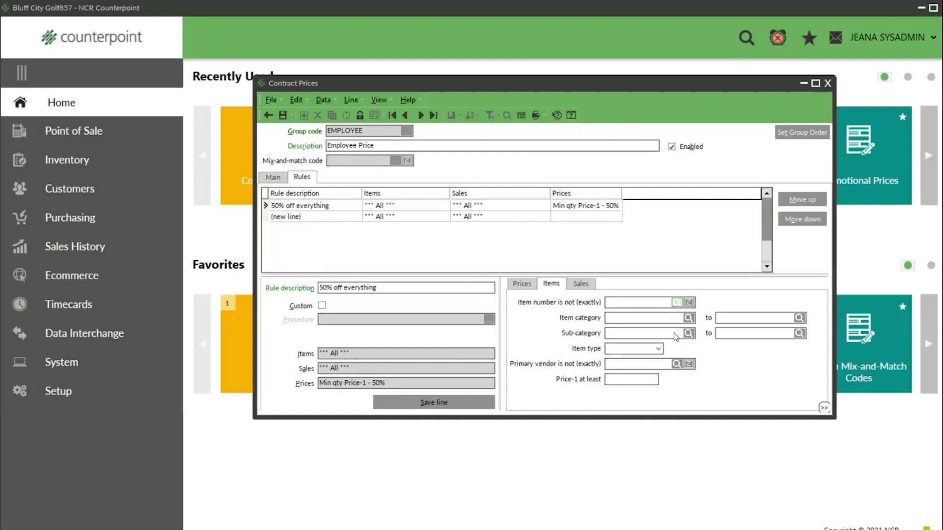
{"action": "left_click", "coordinate": [448, 301]}
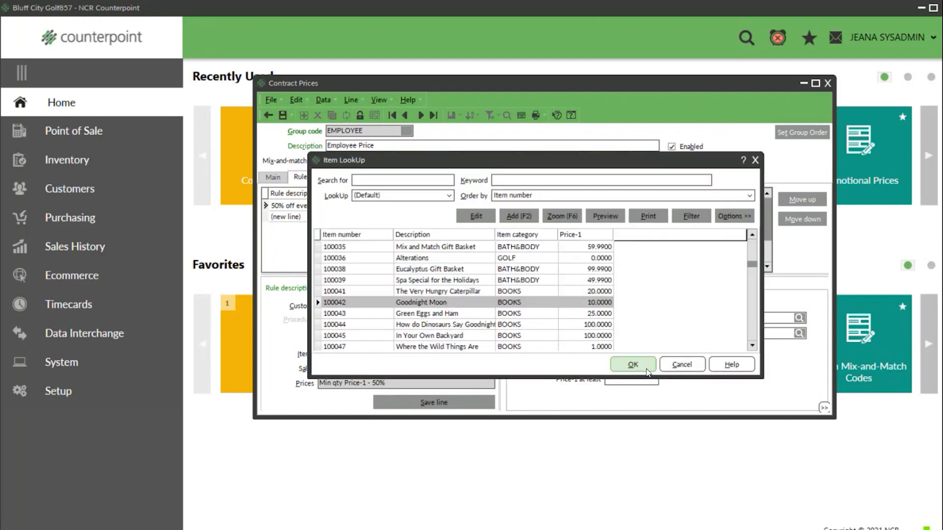
{"action": "left_click", "coordinate": [647, 370]}
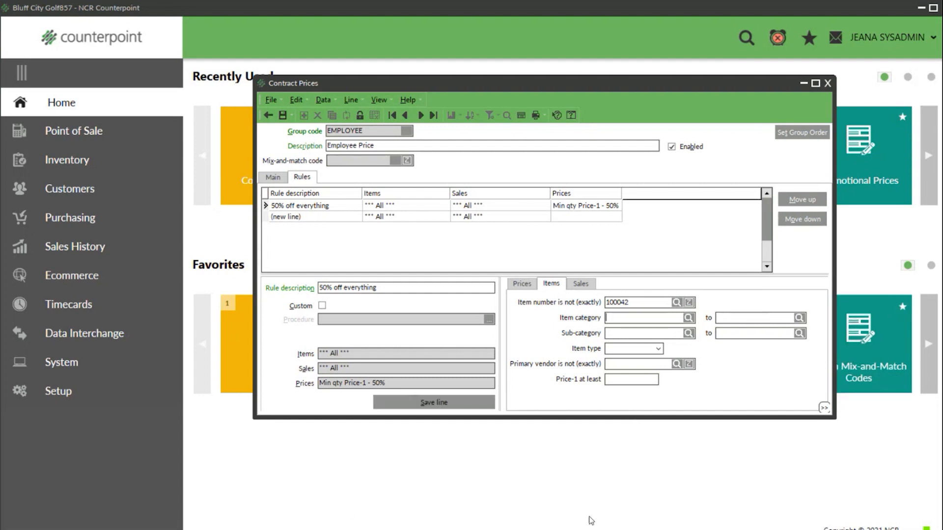
{"action": "right_click", "coordinate": [718, 392]}
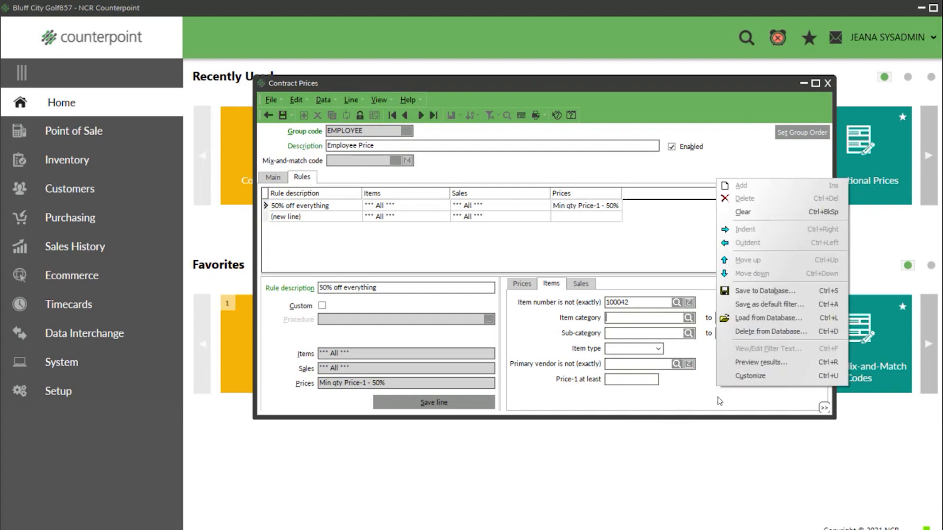
{"action": "left_click", "coordinate": [750, 376]}
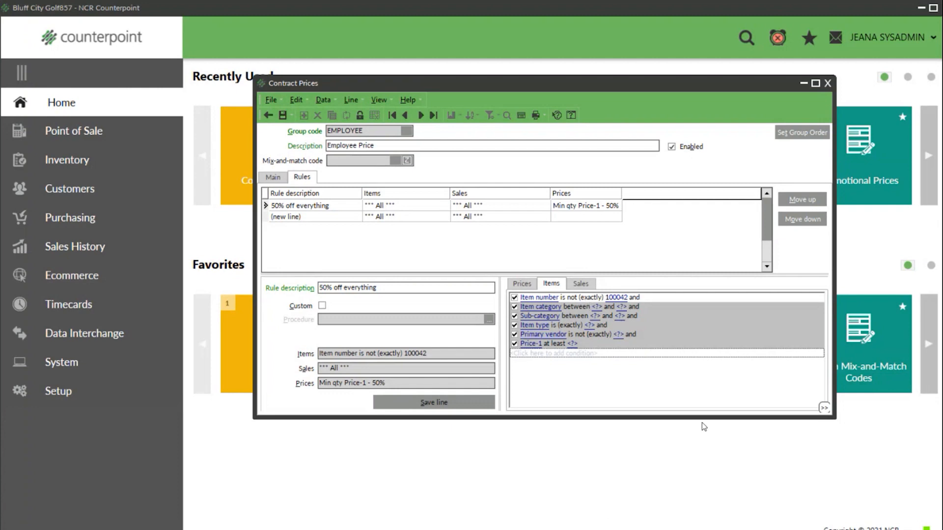
- Switch the second condition from Item category to Item number 'is not (exactly)' and simplify the filter
{"action": "left_click", "coordinate": [541, 309]}
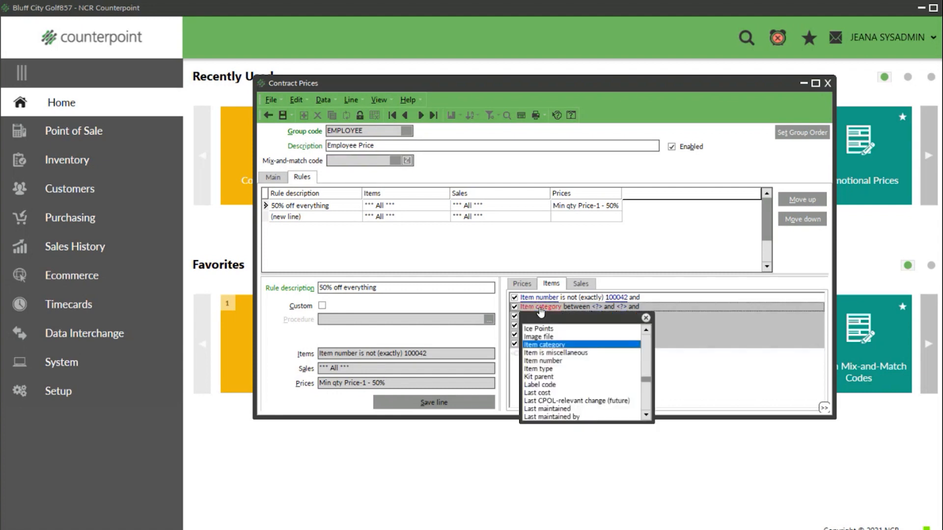
{"action": "left_click", "coordinate": [542, 361]}
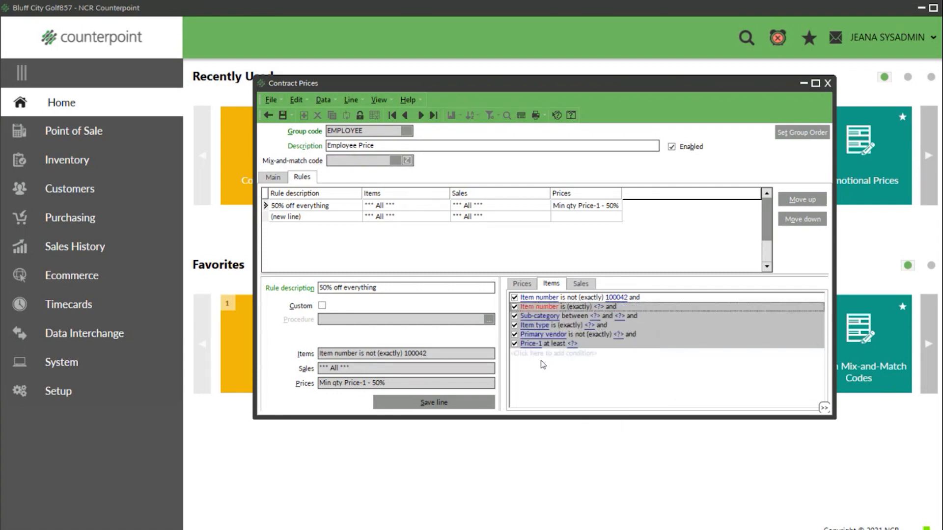
{"action": "left_click", "coordinate": [572, 311]}
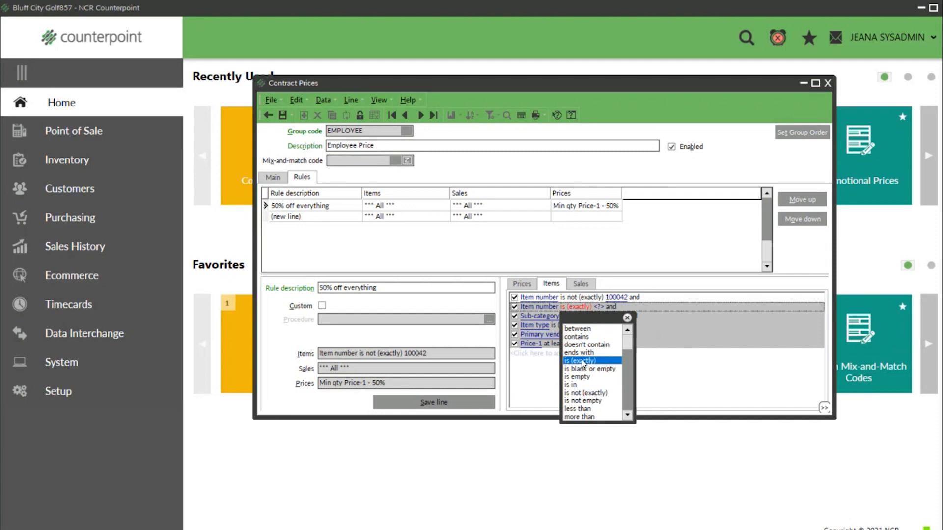
{"action": "left_click", "coordinate": [587, 395]}
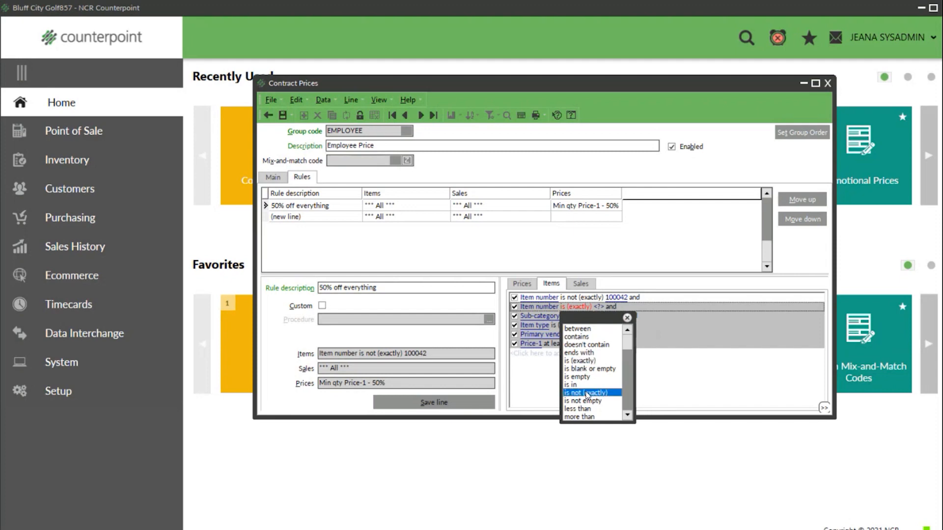
{"action": "right_click", "coordinate": [638, 383]}
{"action": "left_click", "coordinate": [658, 372]}
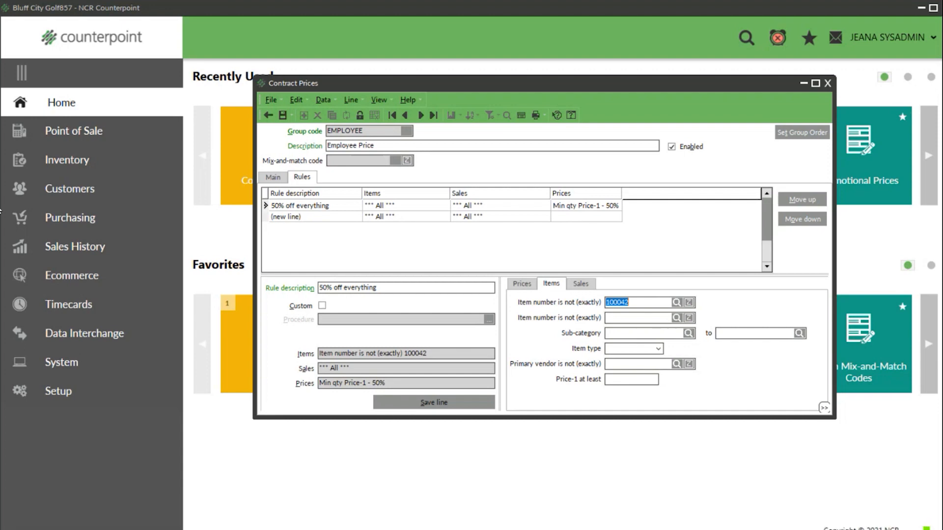
- Close Contract Prices without saving the Price Group changes, then open Inventory > Items
{"action": "left_click", "coordinate": [828, 84]}
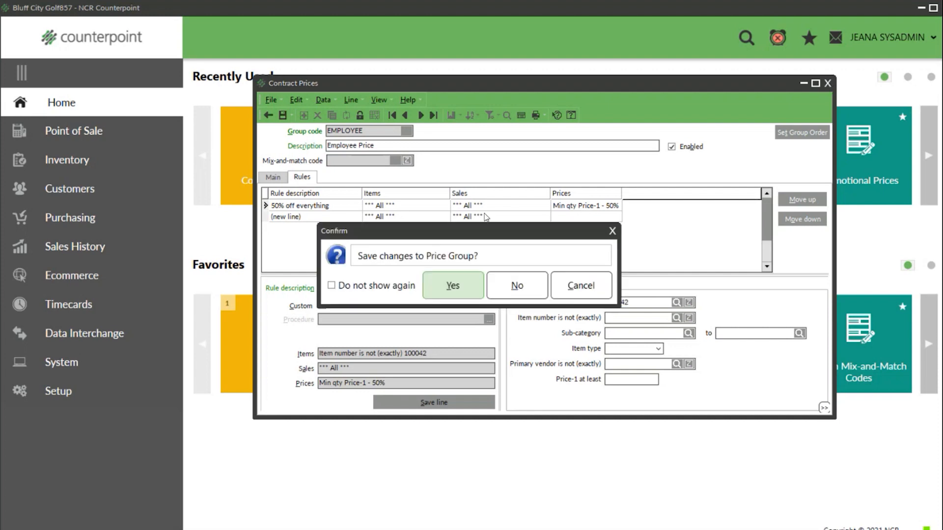
{"action": "left_click", "coordinate": [516, 293]}
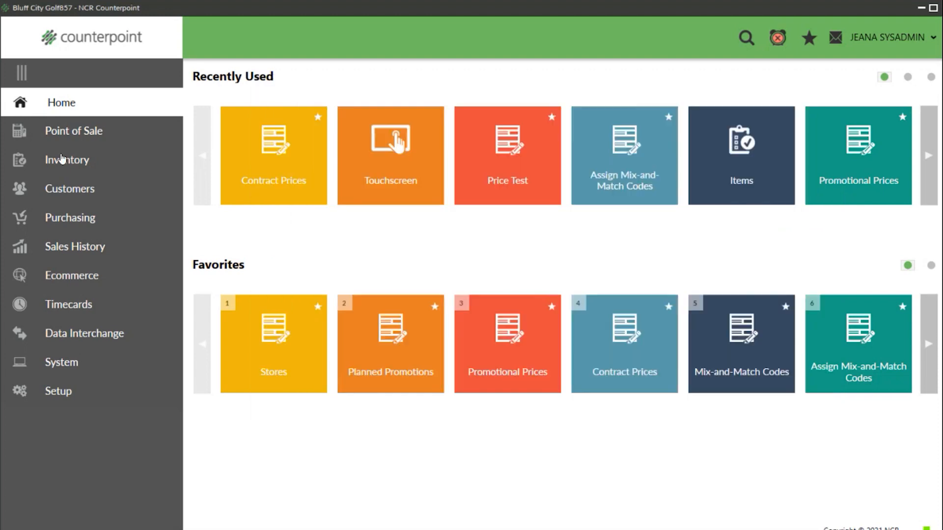
{"action": "left_click", "coordinate": [60, 162]}
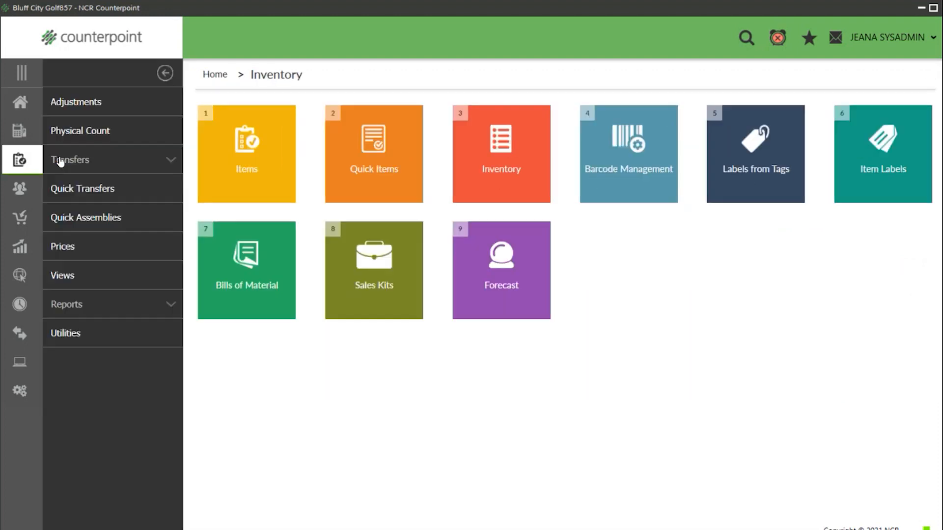
{"action": "left_click", "coordinate": [275, 177]}
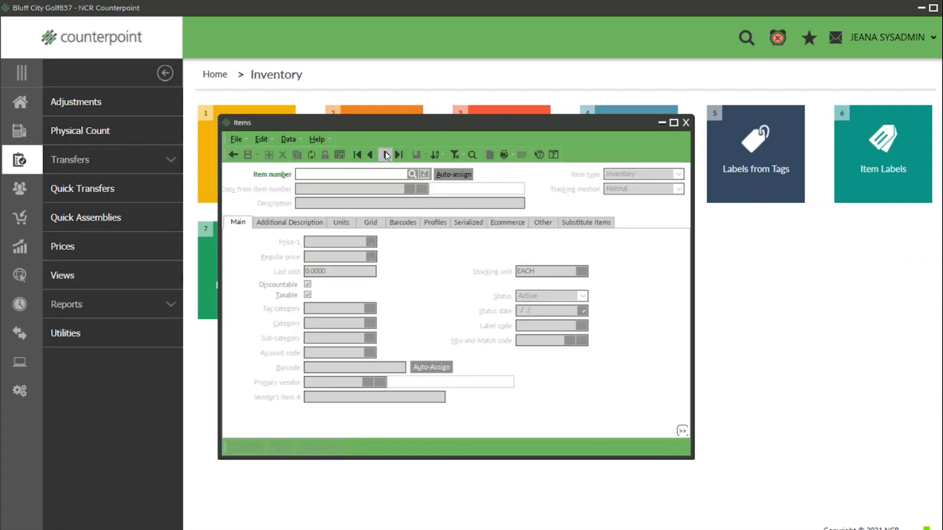
- Toggle Discountable on item 100003 Gucci Key Chain, leave it checked, save, and close Items
{"action": "left_click", "coordinate": [386, 155]}
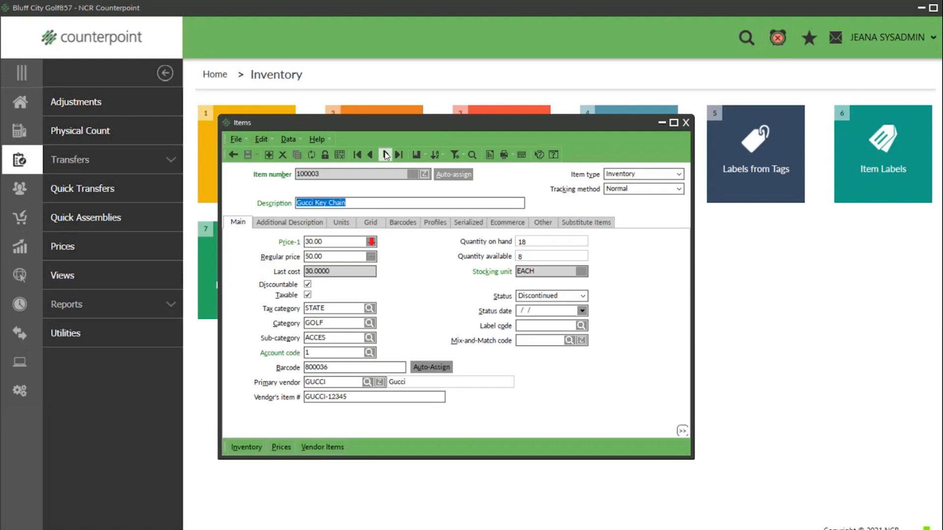
{"action": "left_click", "coordinate": [308, 285]}
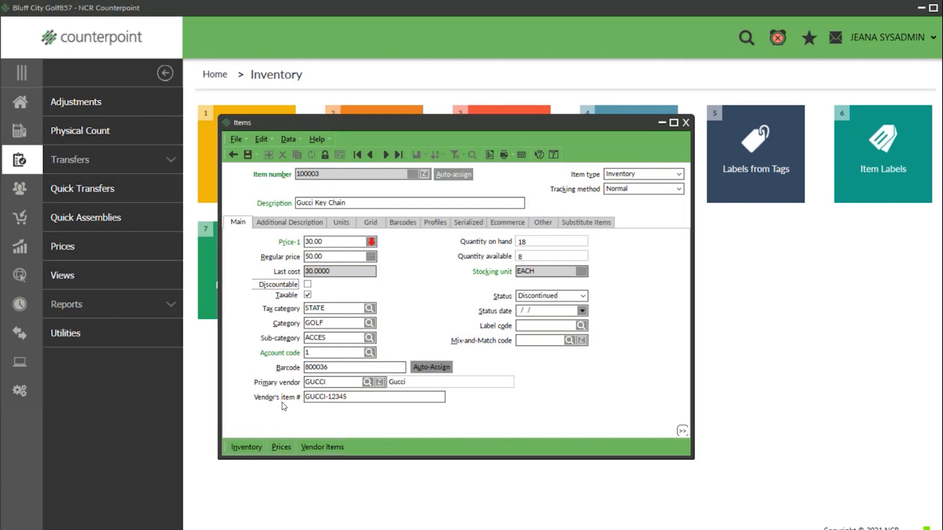
{"action": "left_click", "coordinate": [308, 284]}
{"action": "left_click", "coordinate": [307, 284]}
{"action": "left_click", "coordinate": [308, 284]}
{"action": "left_click", "coordinate": [248, 155]}
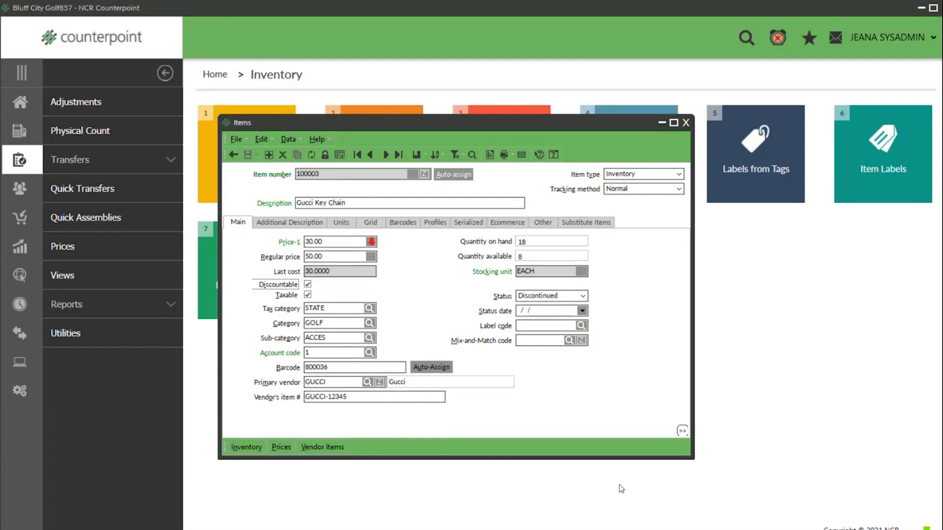
{"action": "left_click", "coordinate": [686, 123]}
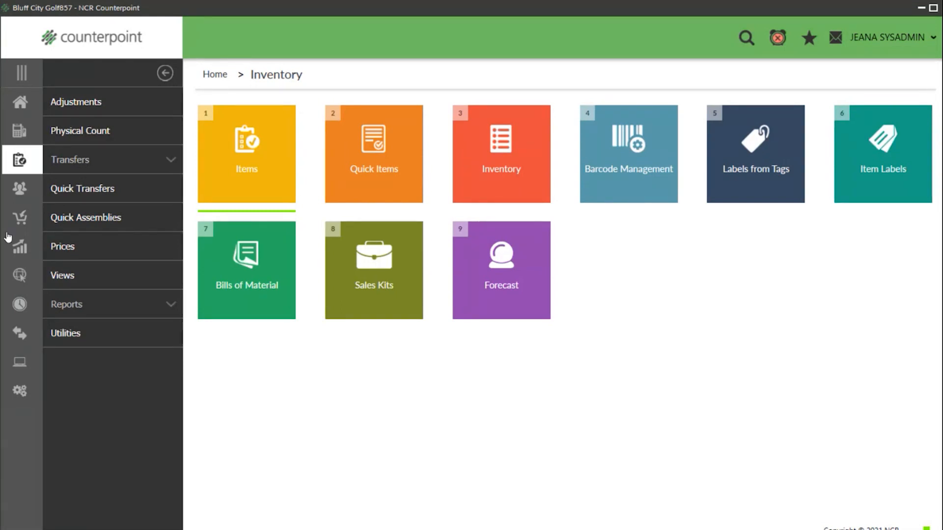
- Go back to the Home dashboard showing Recently Used and Favorites
{"action": "left_click", "coordinate": [18, 103]}
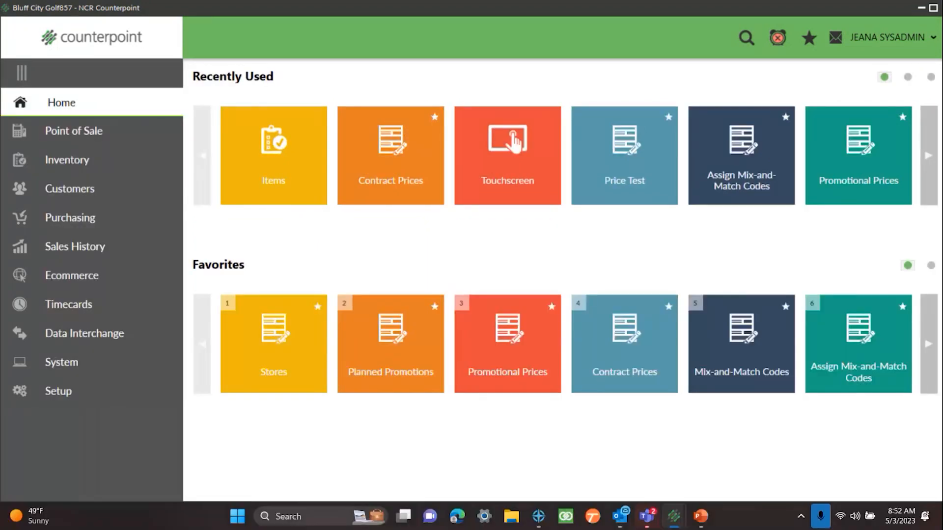